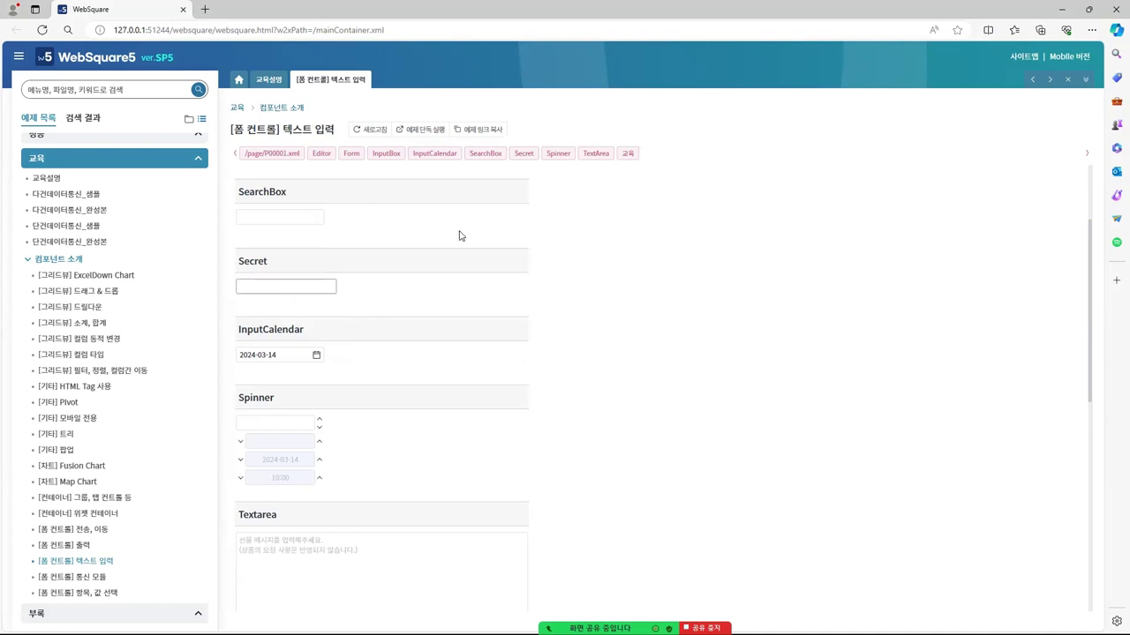
# Enter a sample password into the Secret example field, then go to WebSquare Studio's Palette search
pyautogui.write('password123')
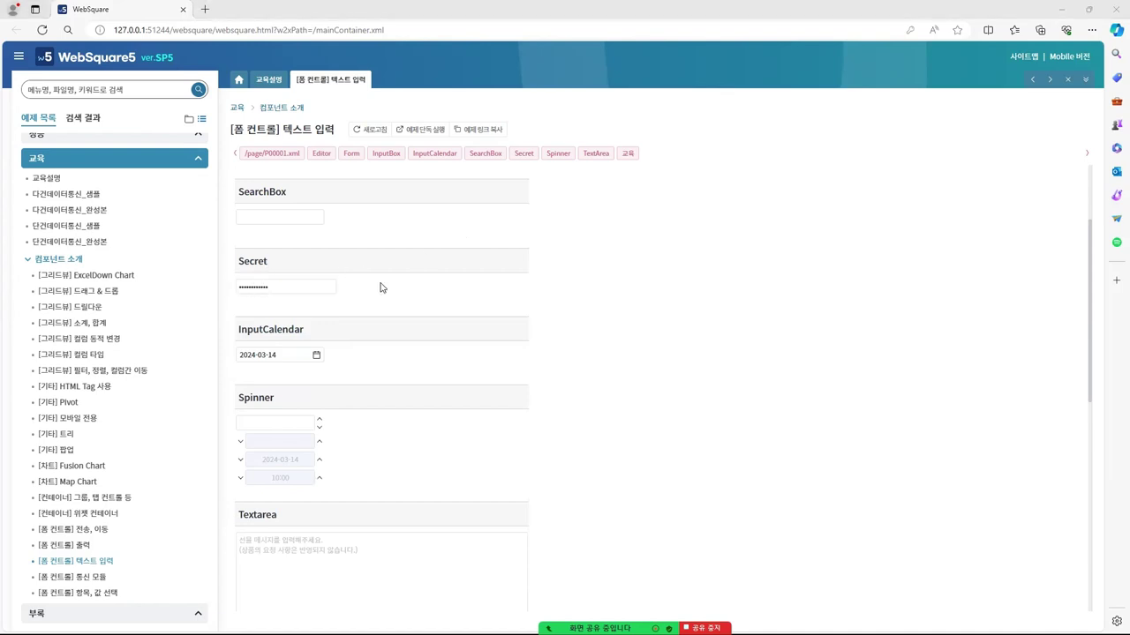
pyautogui.hotkey('alt', 'Tab')
pyautogui.click(89, 78)
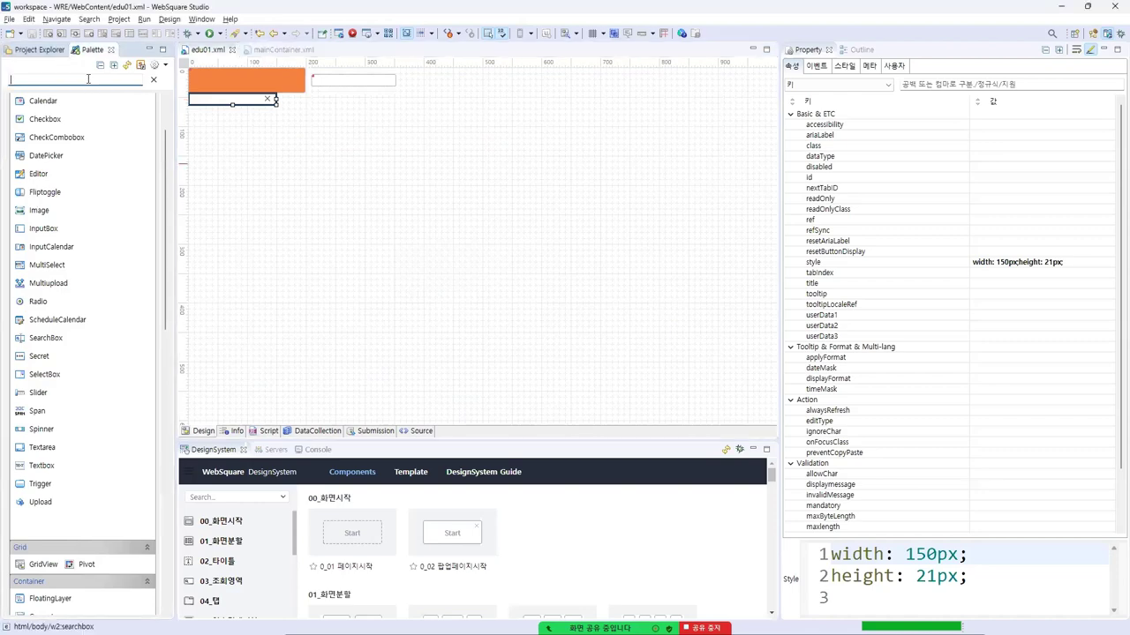
# Find 'secr' in the Palette and insert a Secret input box into edu01.xml
pyautogui.write('secr')
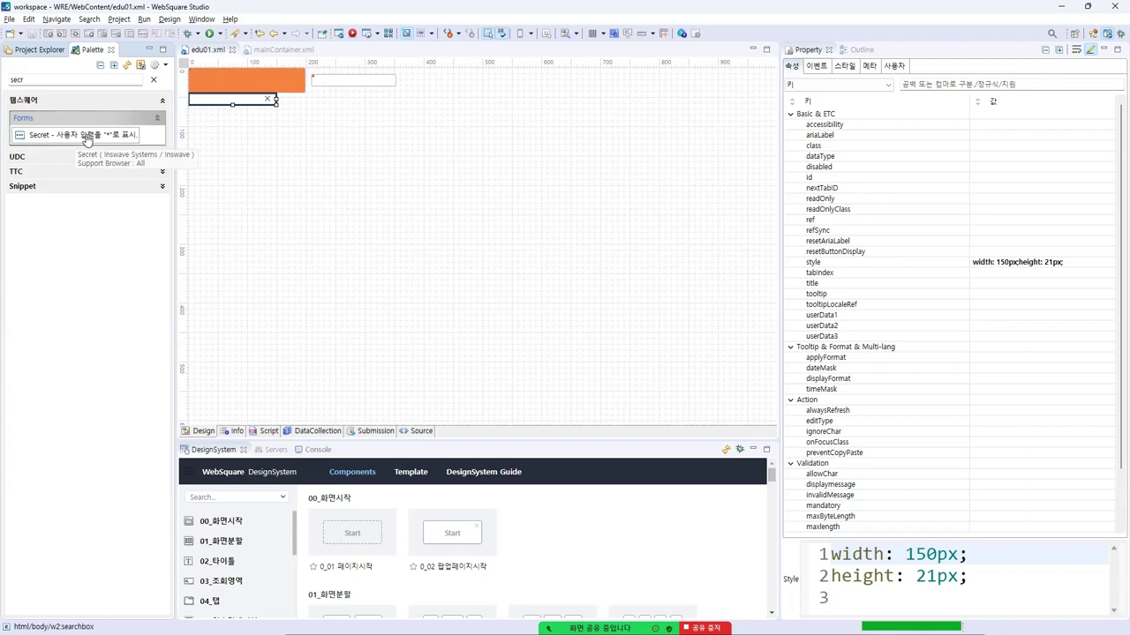
pyautogui.doubleClick(87, 141)
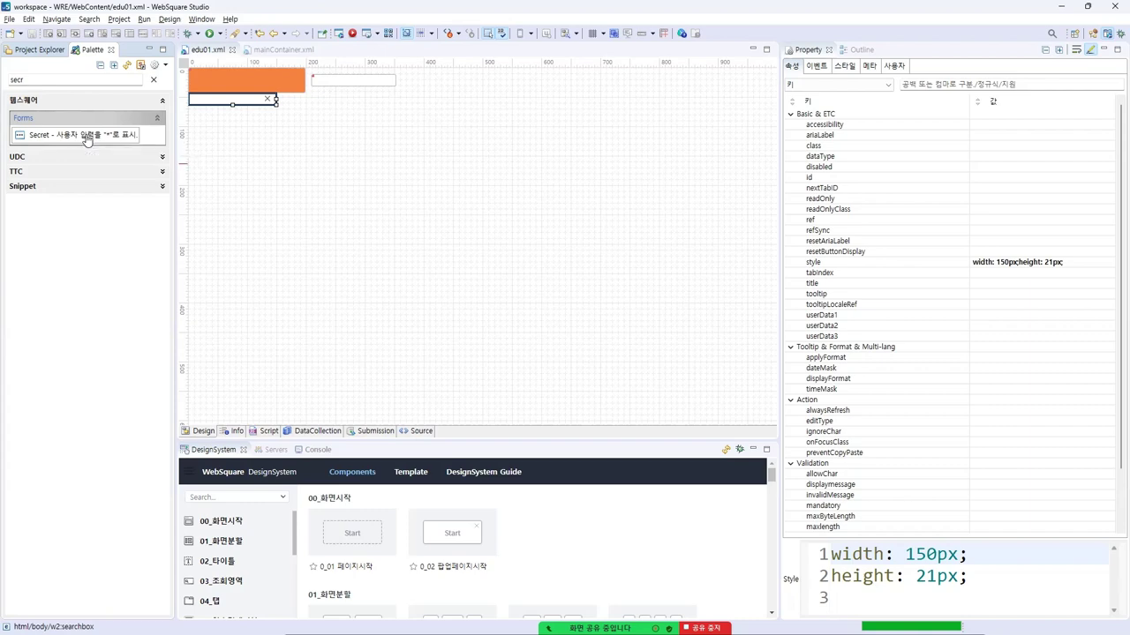
pyautogui.click(532, 336)
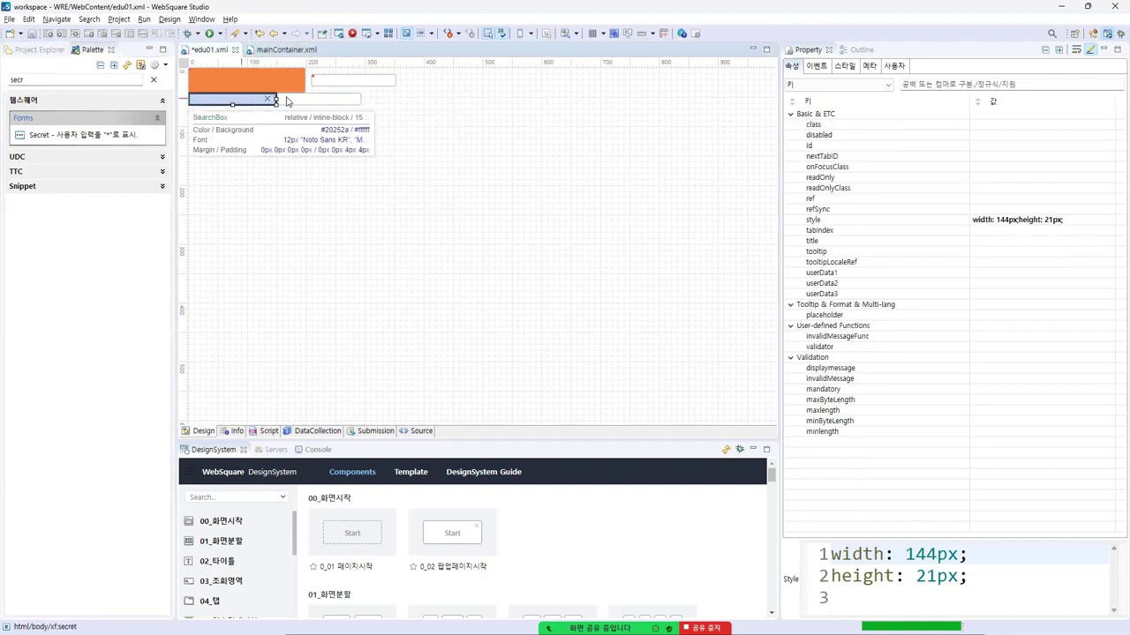
# Compare the new Secret box's properties with those of the orange input box
pyautogui.click(247, 102)
pyautogui.click(294, 104)
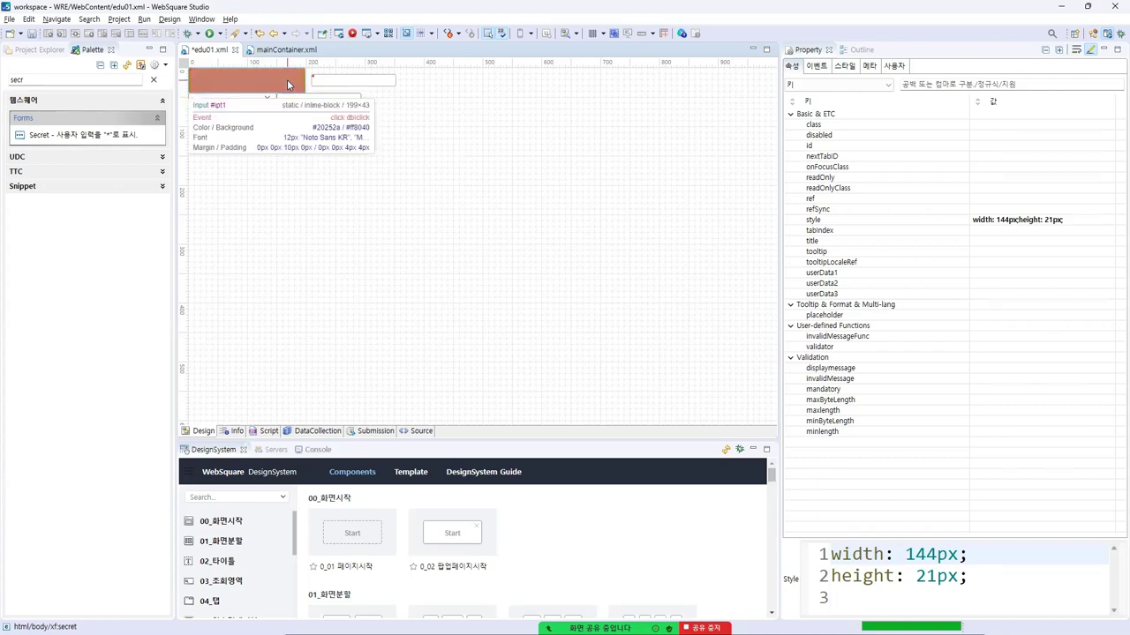
pyautogui.click(296, 87)
pyautogui.click(298, 102)
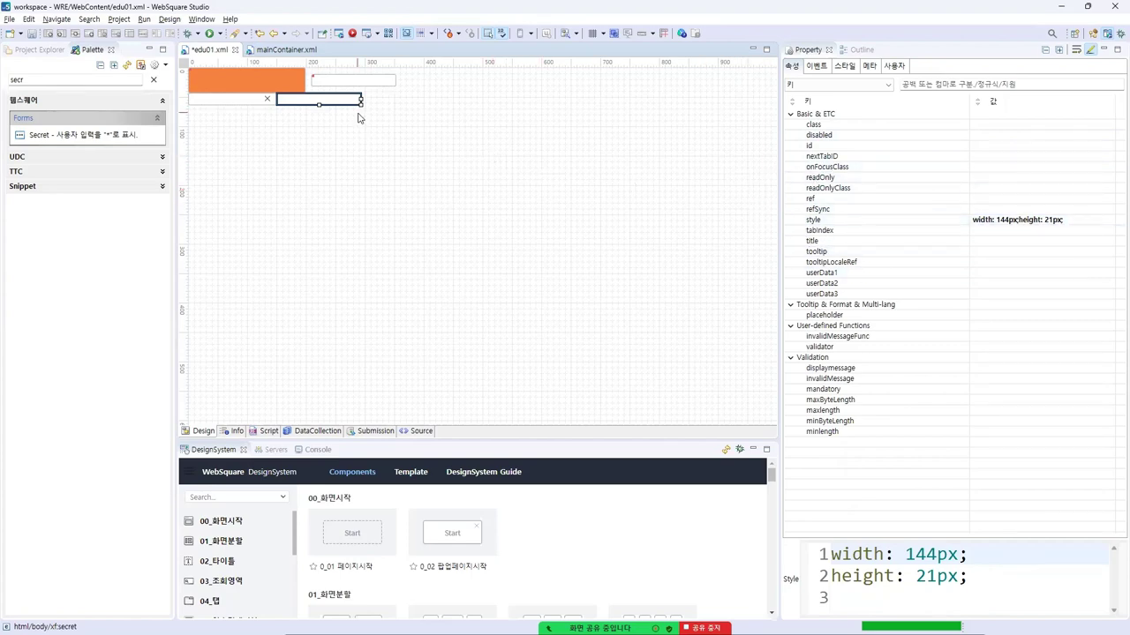
pyautogui.hotkey('alt', 'Tab')
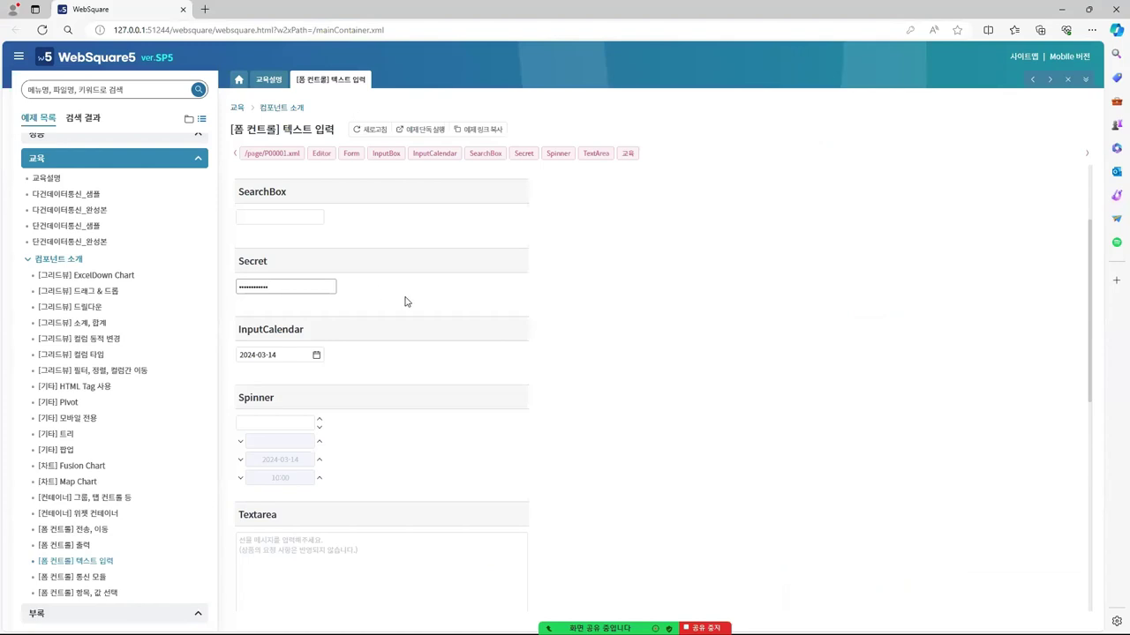
# Try the InputCalendar example, picking March 21 as its date
pyautogui.scroll(2, 340, 259)
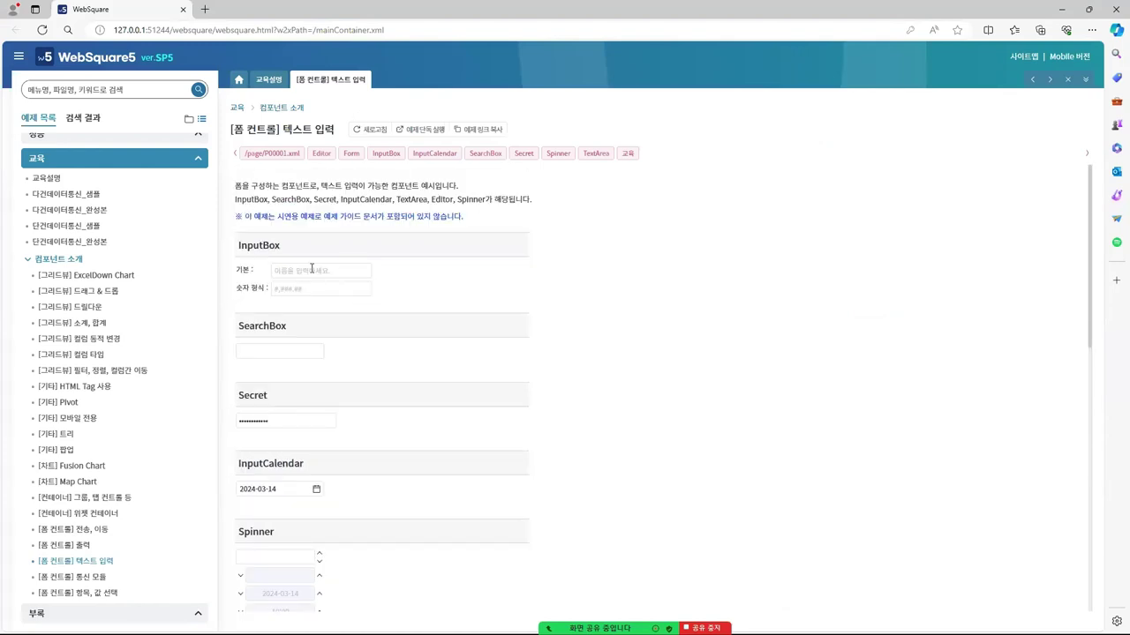
pyautogui.click(312, 268)
pyautogui.scroll(-2, 508, 272)
pyautogui.scroll(-1, 493, 276)
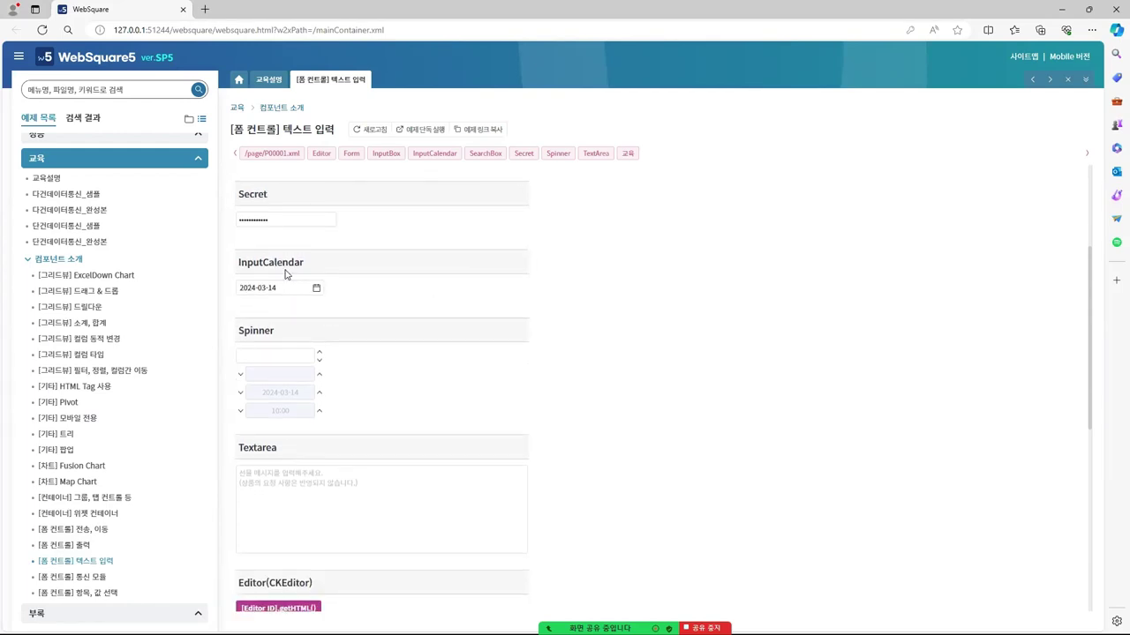
pyautogui.click(316, 287)
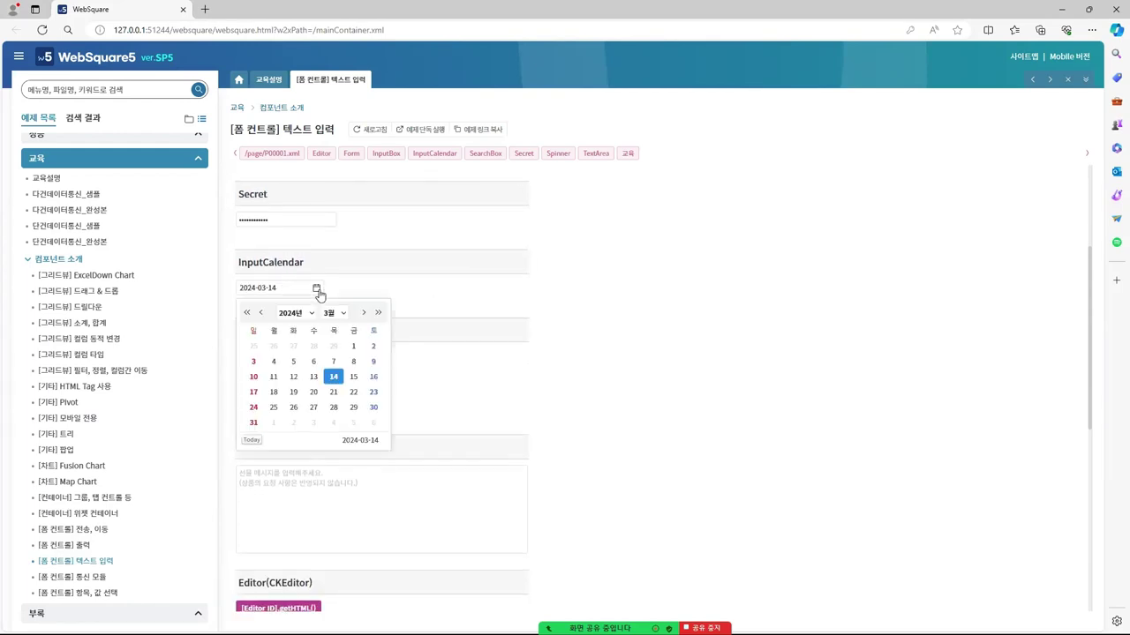
pyautogui.click(334, 392)
pyautogui.click(441, 302)
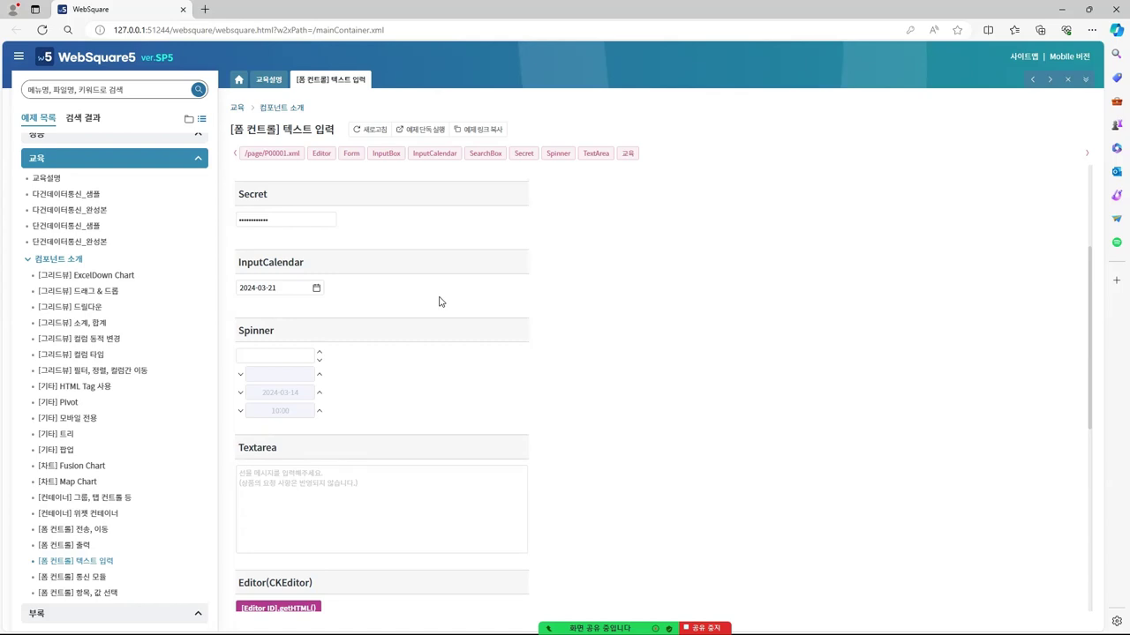
# Change the InputCalendar date to 2024-03-15 and return to the Studio Palette search
pyautogui.click(318, 291)
pyautogui.click(352, 380)
pyautogui.scroll(3, 406, 305)
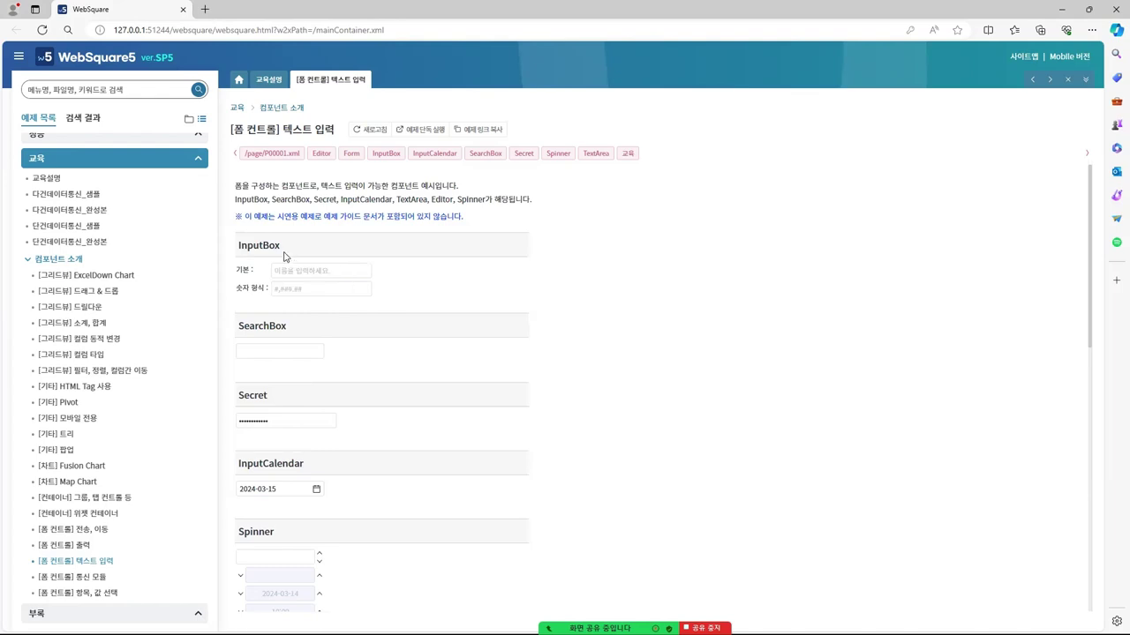
pyautogui.scroll(-2, 377, 326)
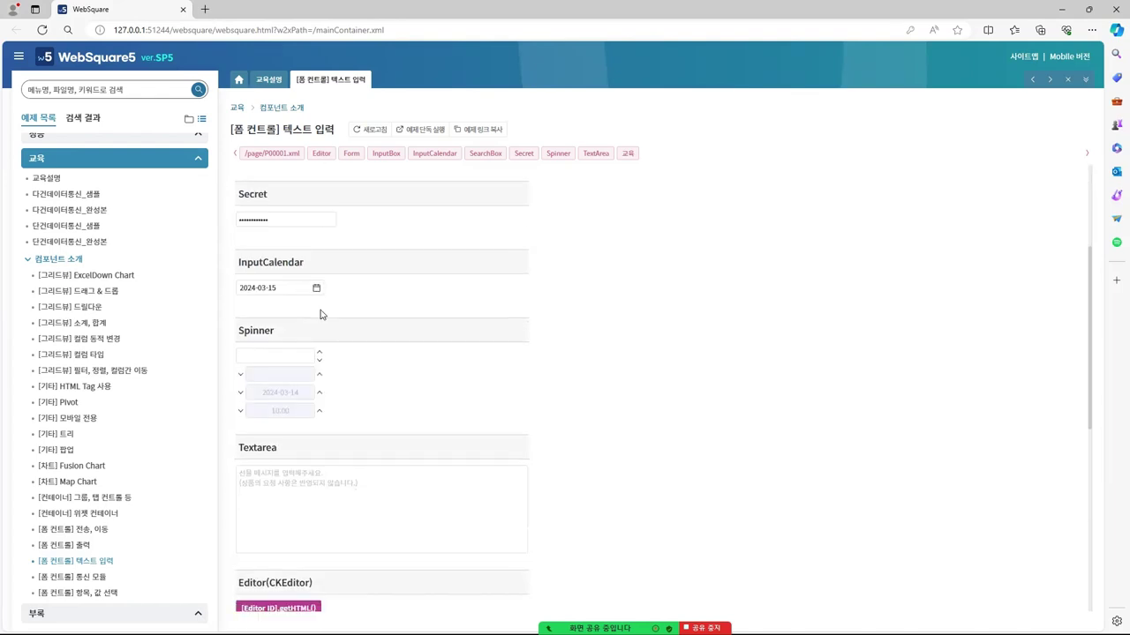
pyautogui.hotkey('alt', 'Tab')
pyautogui.click(74, 77)
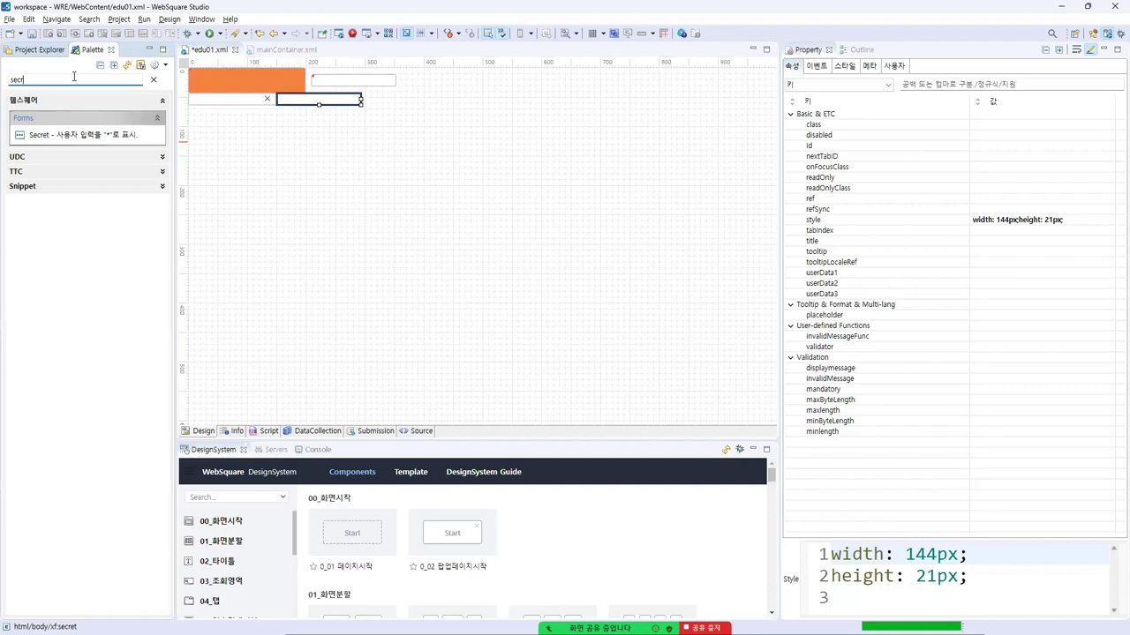
# Search 'input' and drop an InputCalendar beside the Secret box on edu01.xml
pyautogui.press('BackSpace')
pyautogui.press('BackSpace')
pyautogui.press('BackSpace')
pyautogui.press('BackSpace')
pyautogui.write('in')
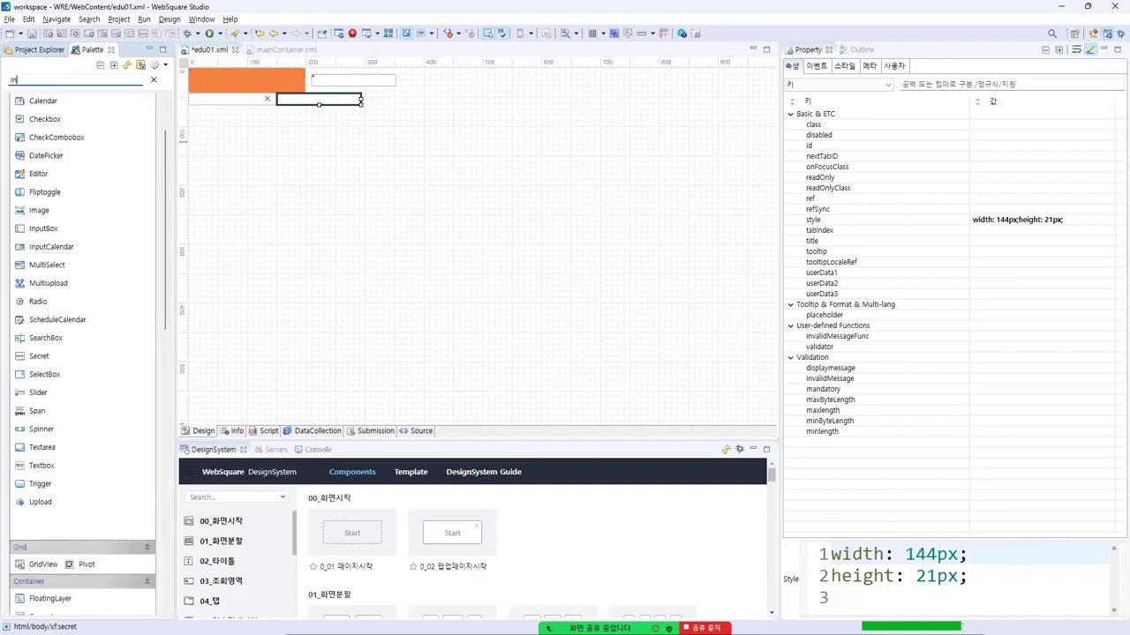
pyautogui.write('put')
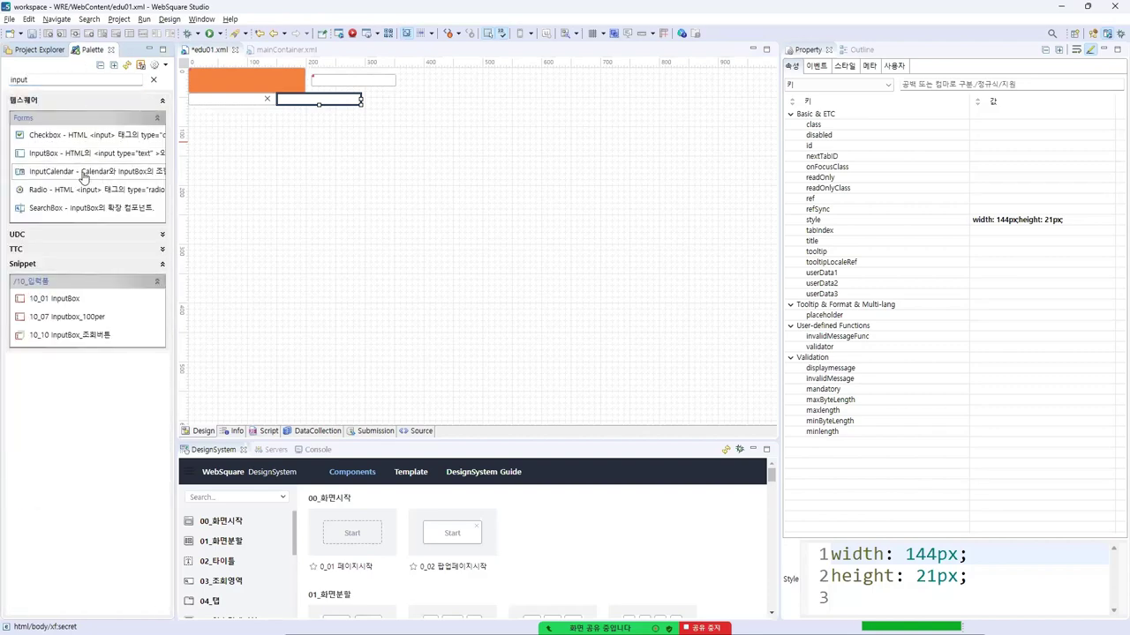
pyautogui.moveTo(83, 177); pyautogui.dragTo(323, 272)
pyautogui.click(530, 336)
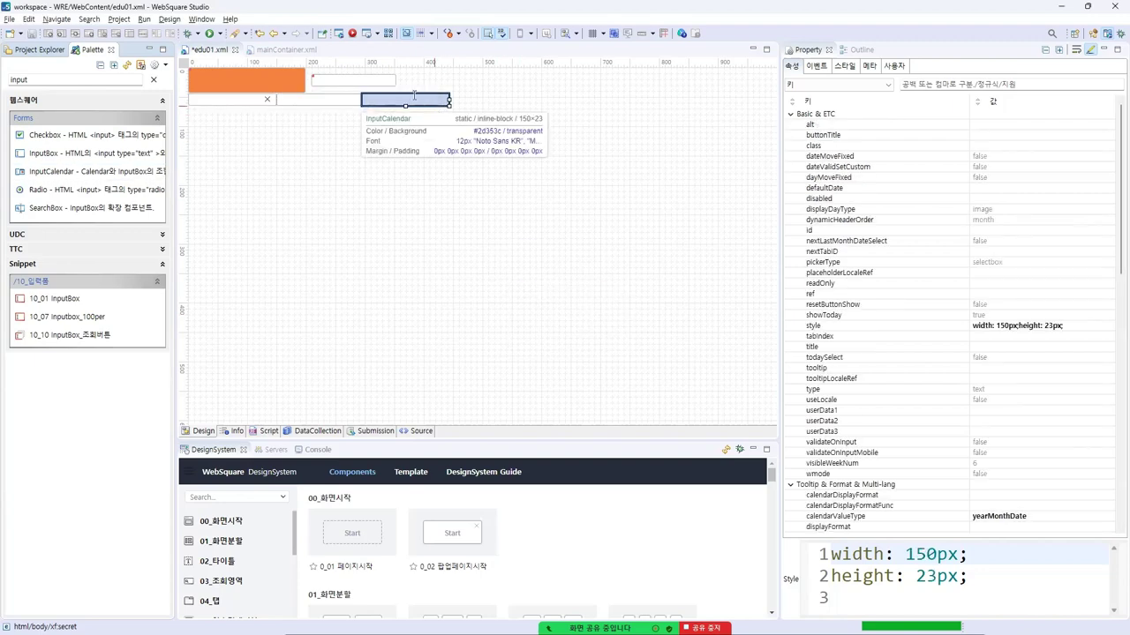
pyautogui.click(433, 100)
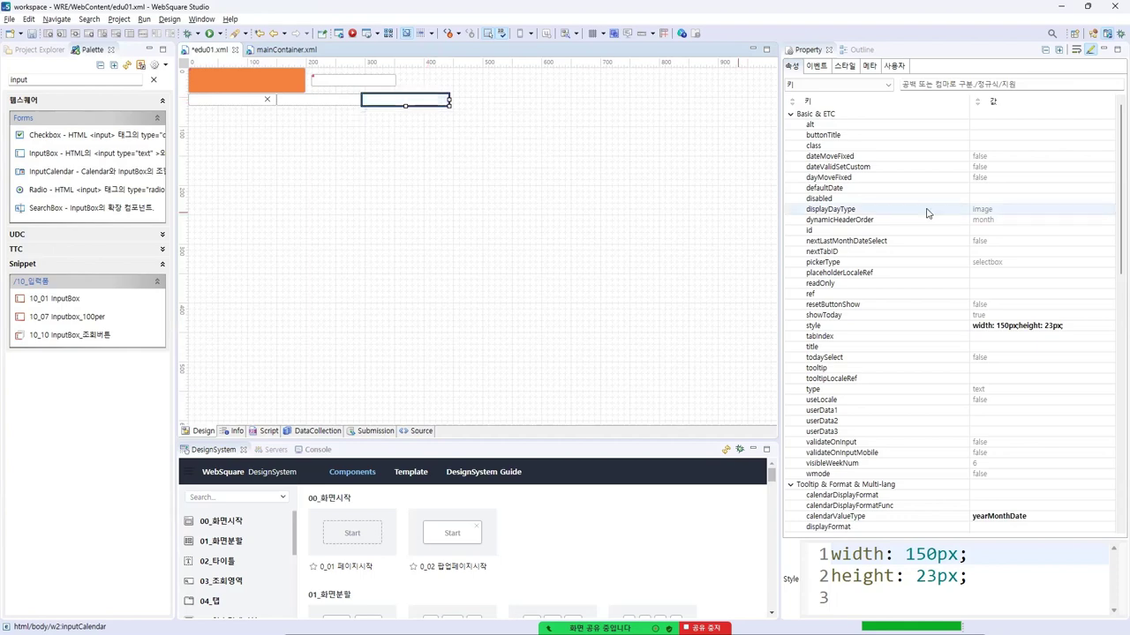
# Keep the InputCalendar's calendarValueType set to yearMonthDate
pyautogui.scroll(-6, 922, 212)
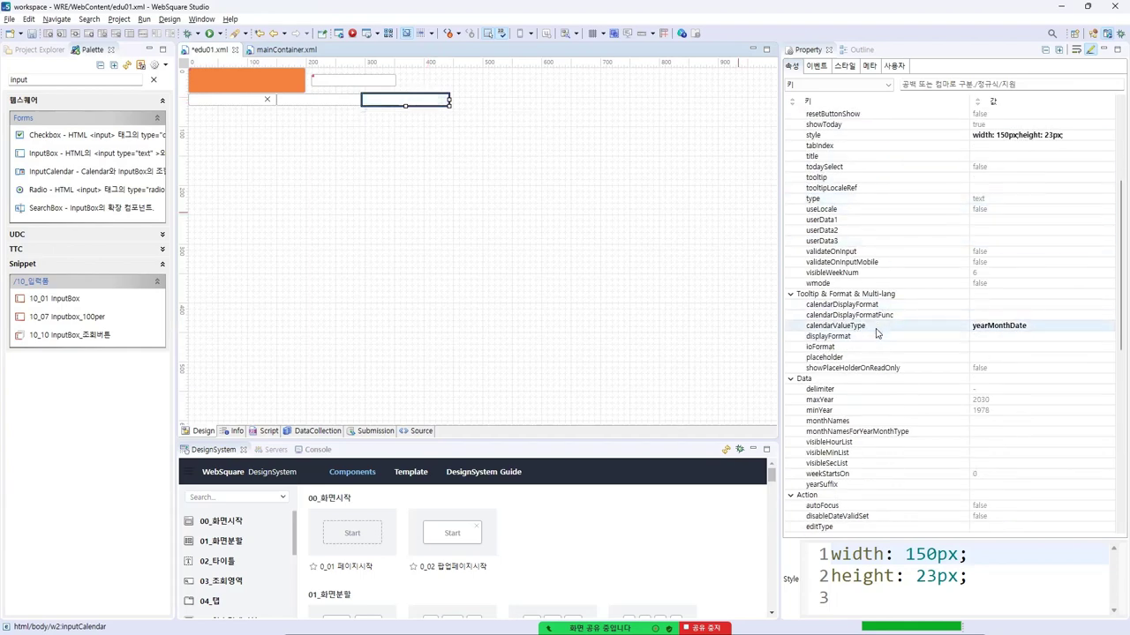
pyautogui.click(878, 327)
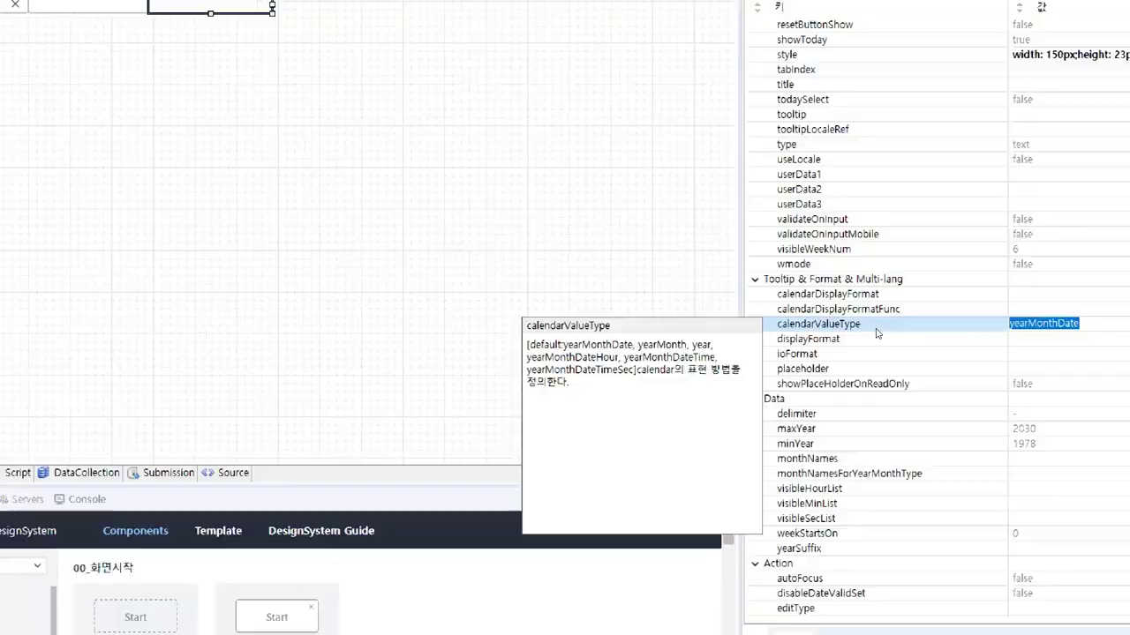
pyautogui.hotkey('alt', 'Down')
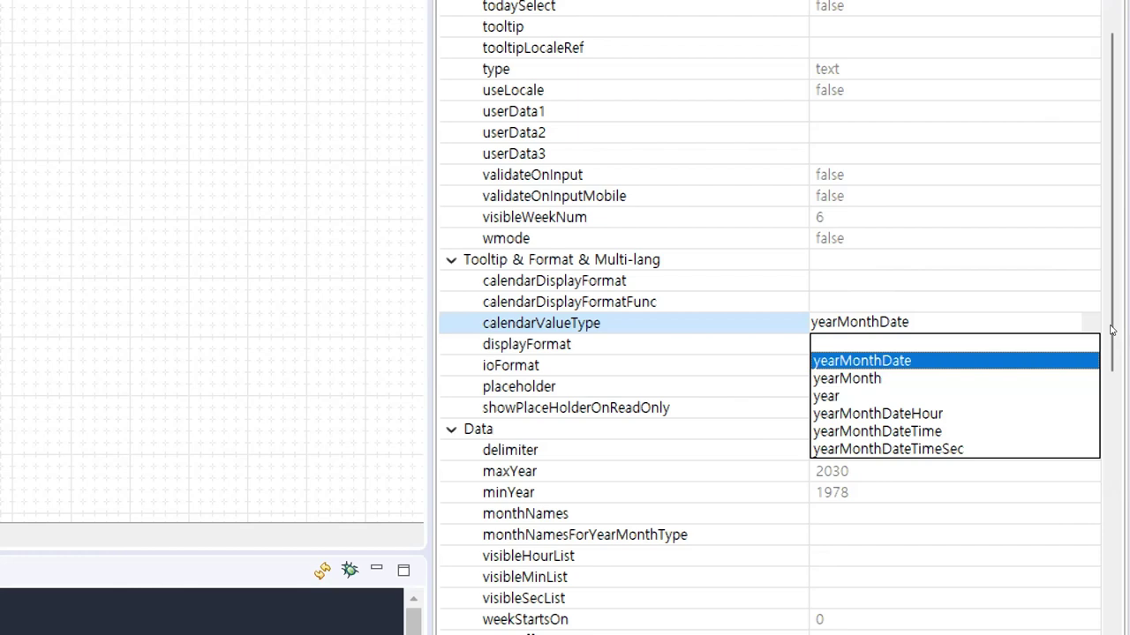
pyautogui.press('Return')
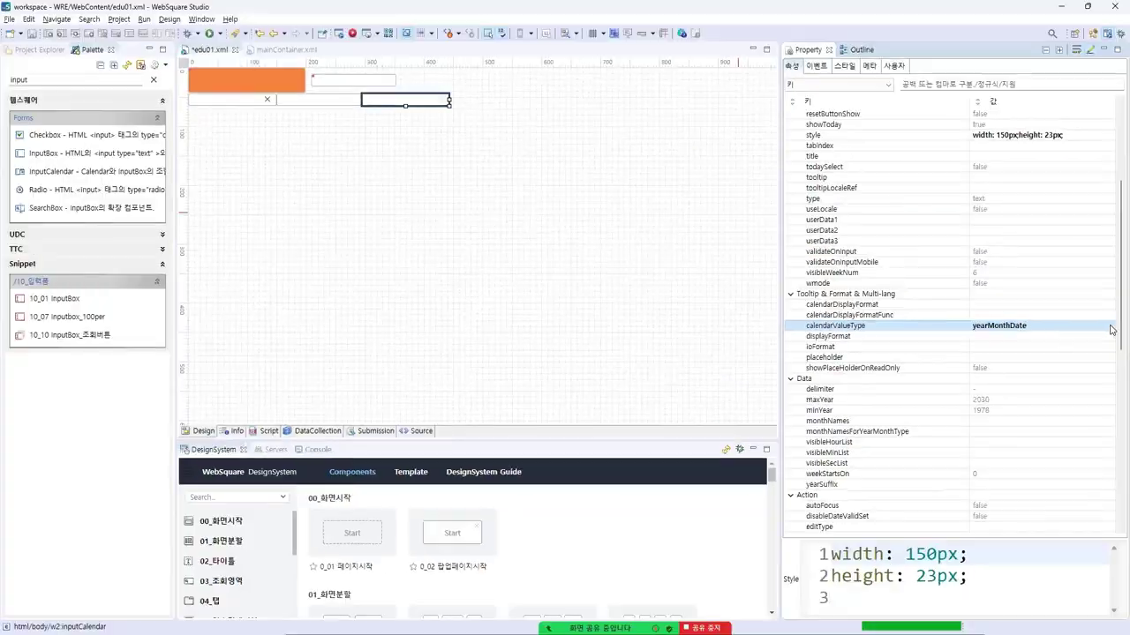
pyautogui.hotkey('alt', 'Tab')
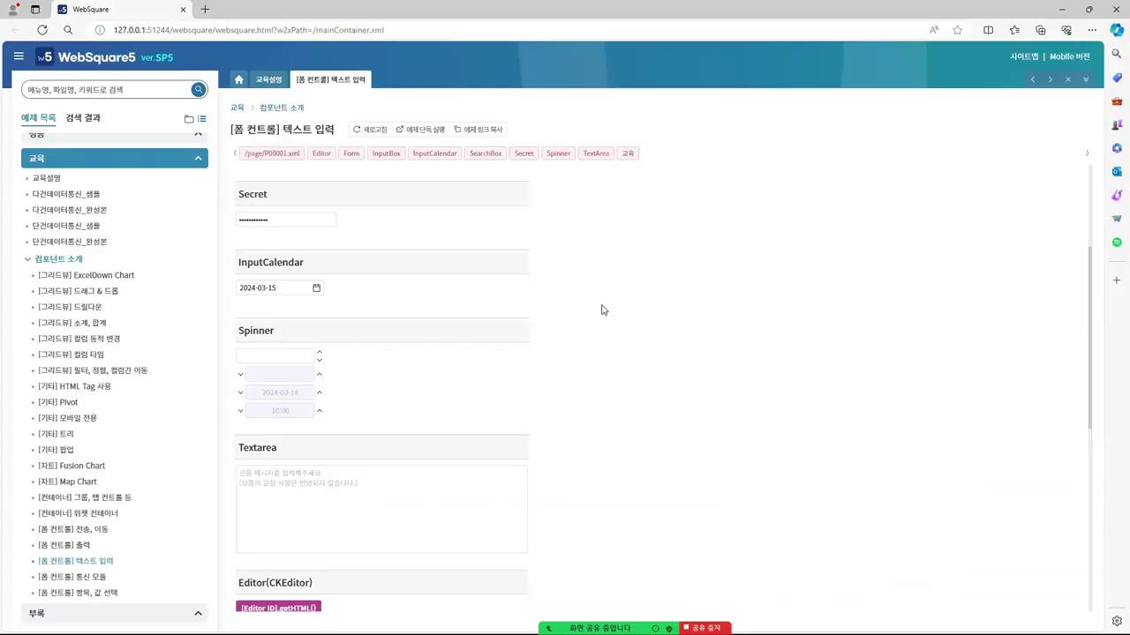
# Step the first Spinner up and down, ending at 18
pyautogui.scroll(-3, 386, 290)
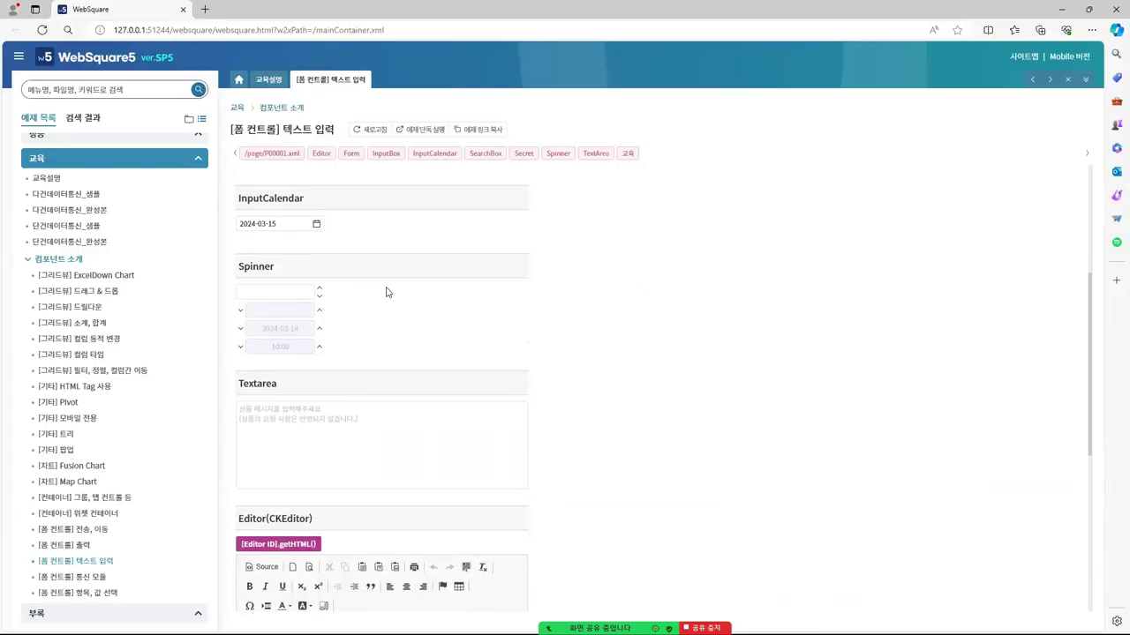
pyautogui.click(280, 224)
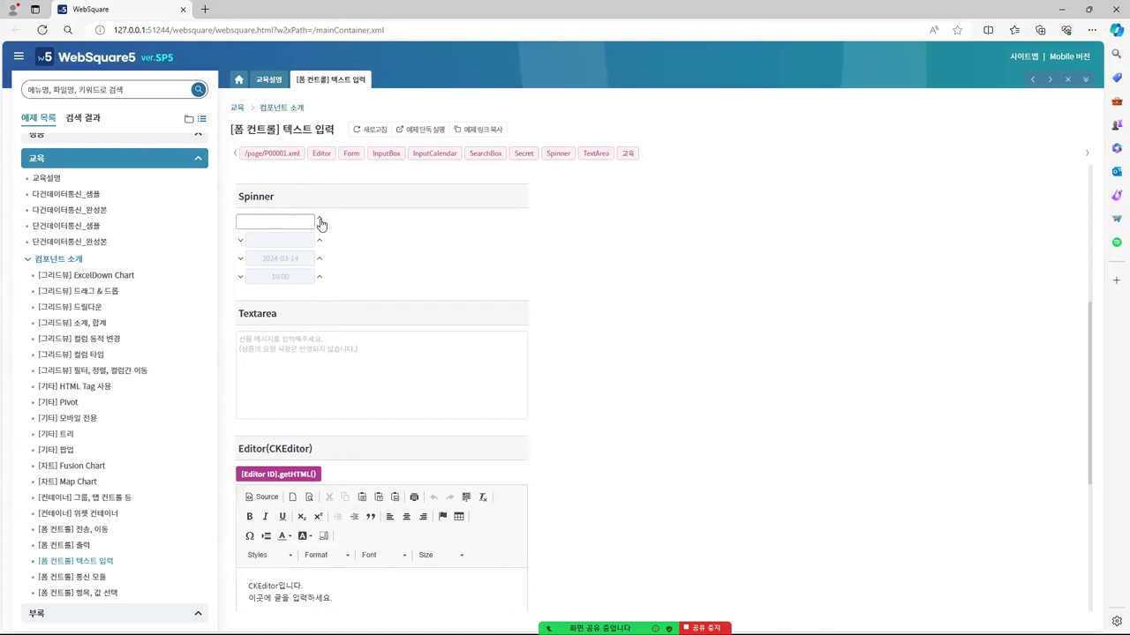
pyautogui.click(320, 220)
pyautogui.click(320, 222)
pyautogui.click(320, 229)
pyautogui.click(319, 220)
pyautogui.click(320, 221)
pyautogui.click(319, 222)
pyautogui.click(320, 221)
# Leave the other spinners at 70, date 2024-03-17 and time 09:58
pyautogui.click(319, 242)
pyautogui.click(240, 244)
pyautogui.click(319, 258)
pyautogui.click(318, 277)
pyautogui.click(319, 258)
pyautogui.click(241, 278)
pyautogui.scroll(-3, 405, 267)
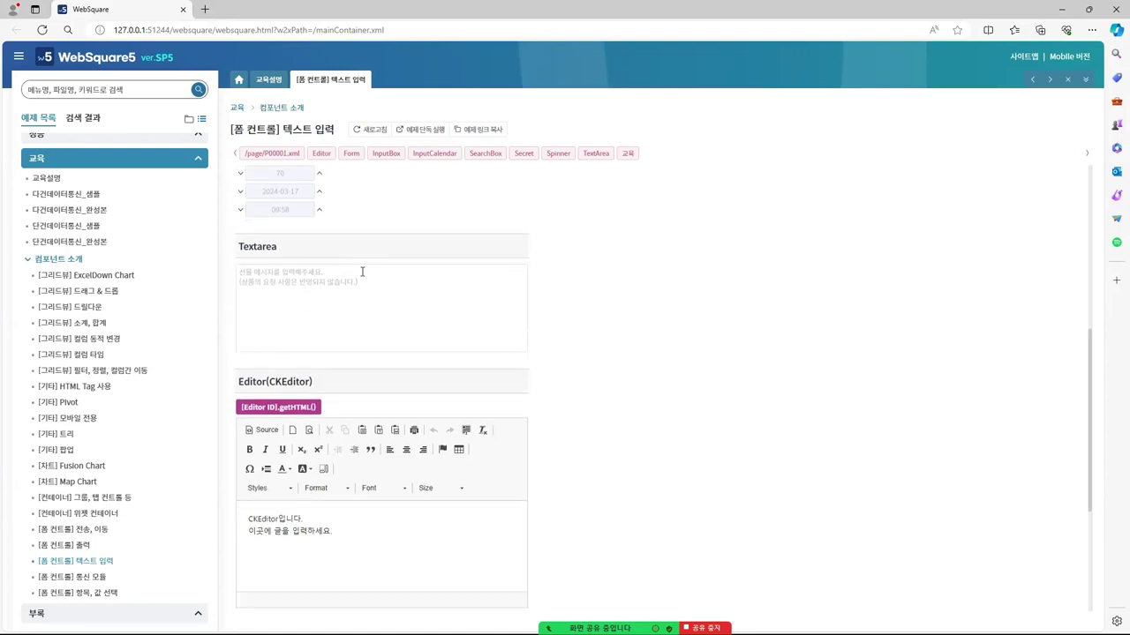
# Type three lines (ewewewwewe, dssddsssd, asddsdsds dfddfff) into the Textarea example
pyautogui.click(319, 246)
pyautogui.write('ewewewwewe')
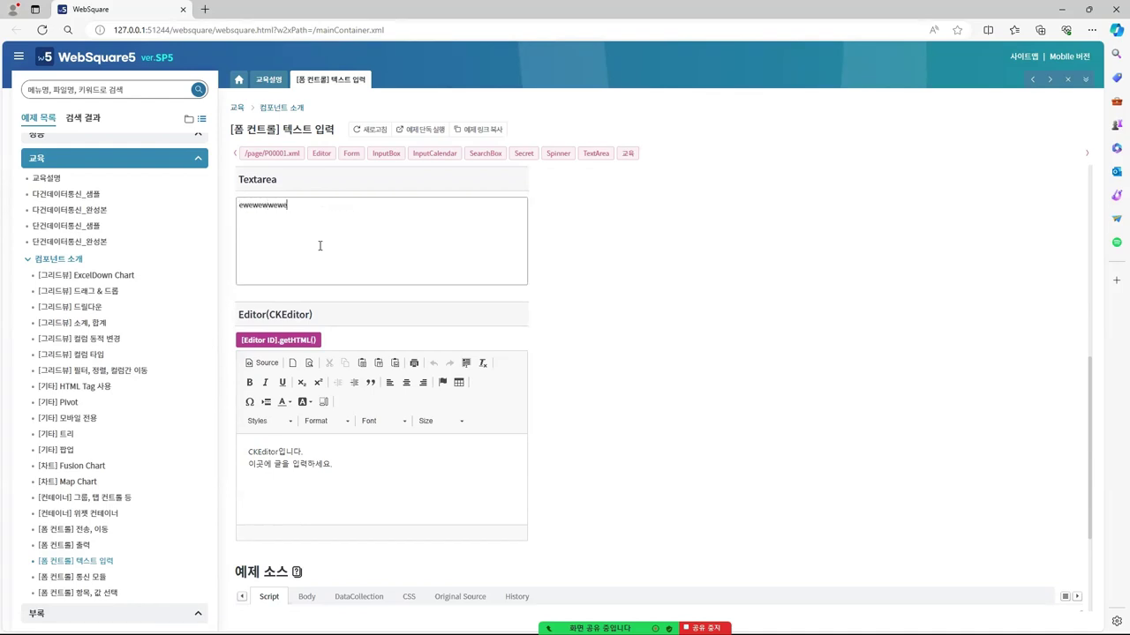
pyautogui.press('Return')
pyautogui.write('dssddsssd')
pyautogui.press('Return')
pyautogui.write('asddsdsds dfddffff')
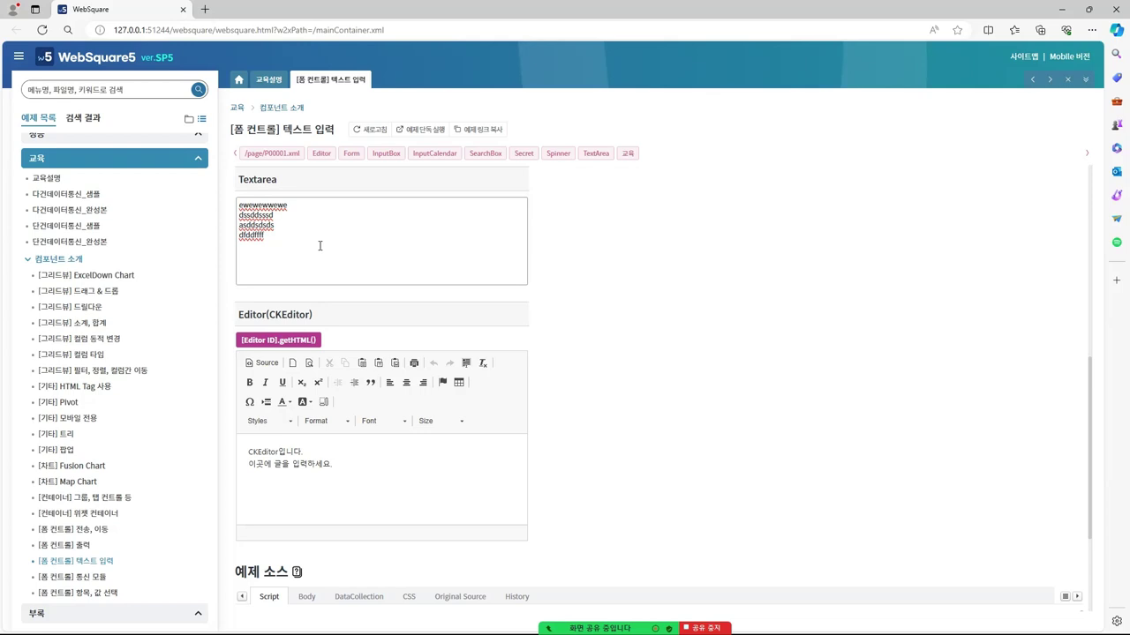
pyautogui.press('Return')
# Append dssdd to the CKEditor example text and return to the Studio Palette search
pyautogui.scroll(-1, 395, 363)
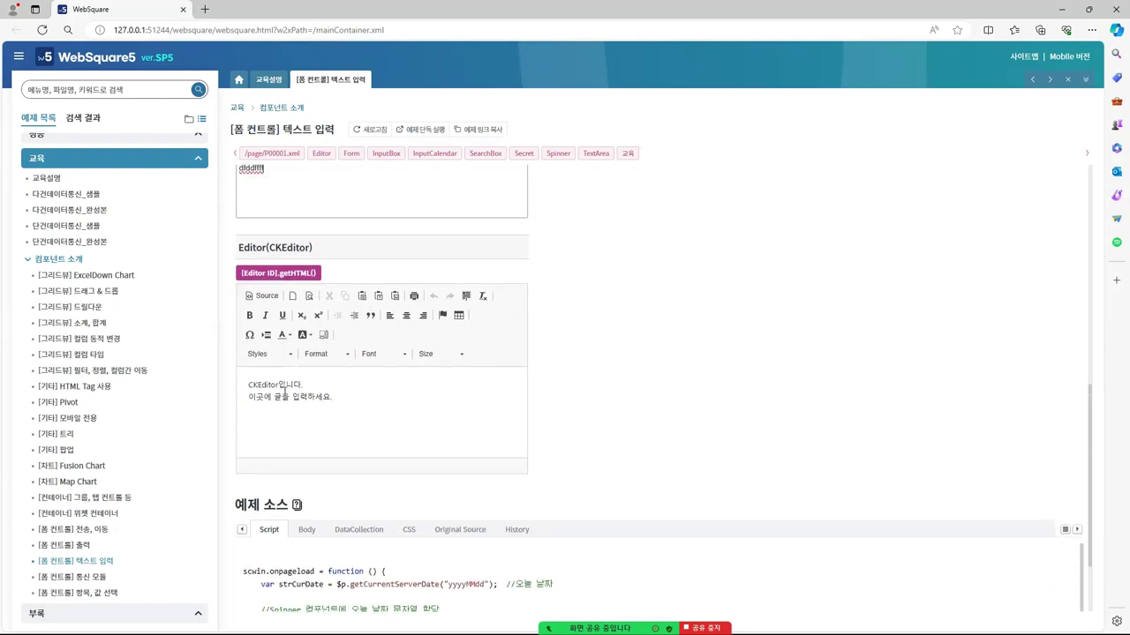
pyautogui.click(275, 388)
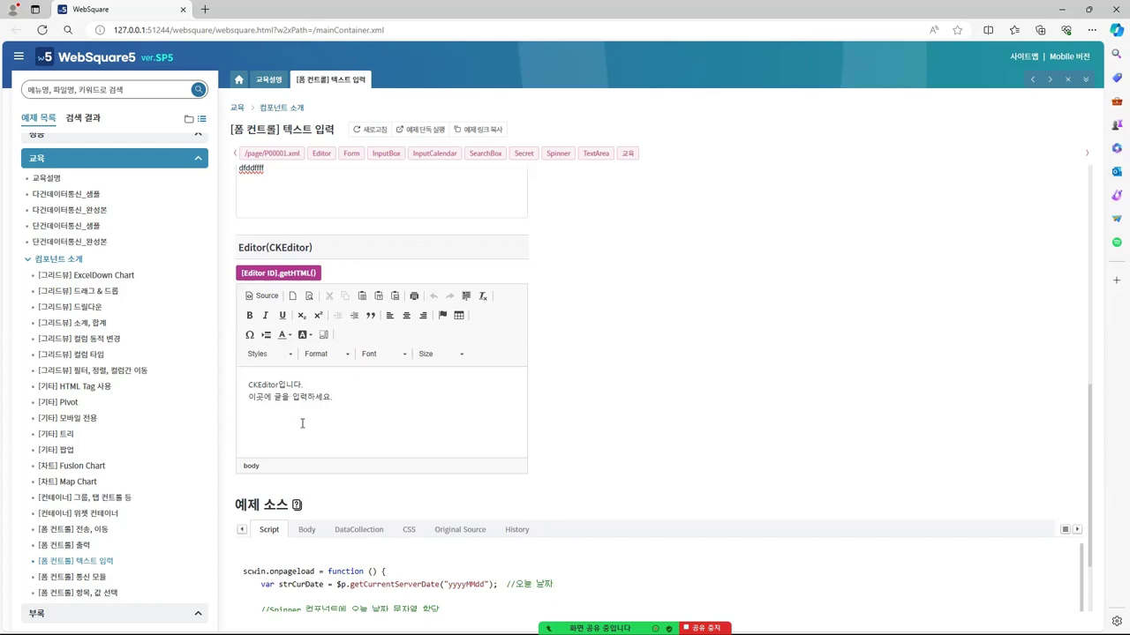
pyautogui.write('dssdd')
pyautogui.hotkey('alt', 'Tab')
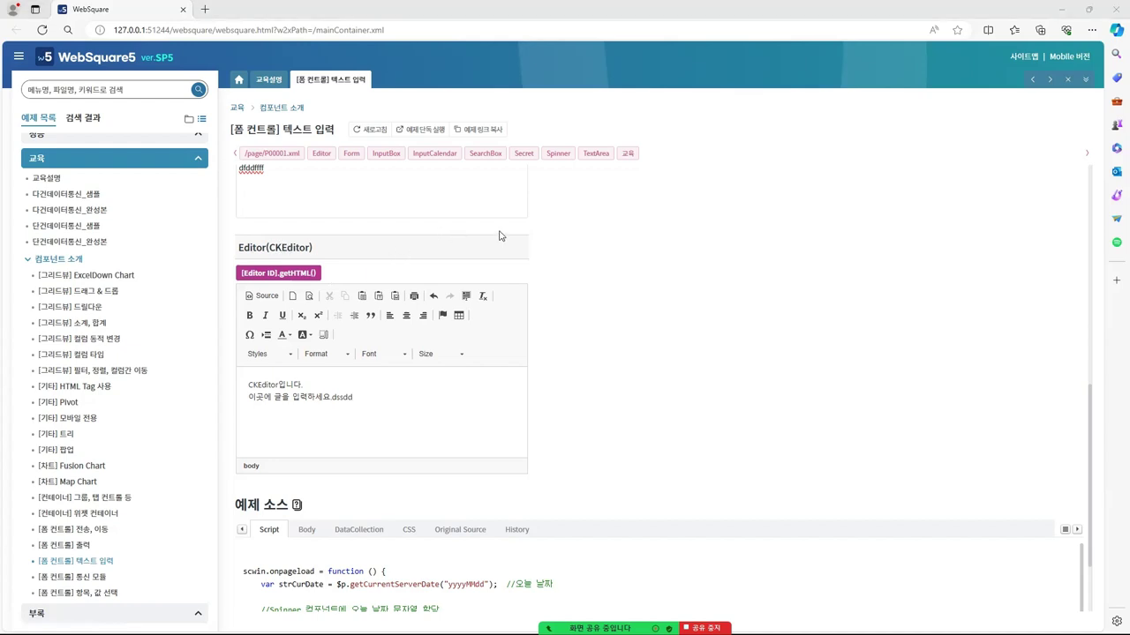
pyautogui.tripleClick(81, 79)
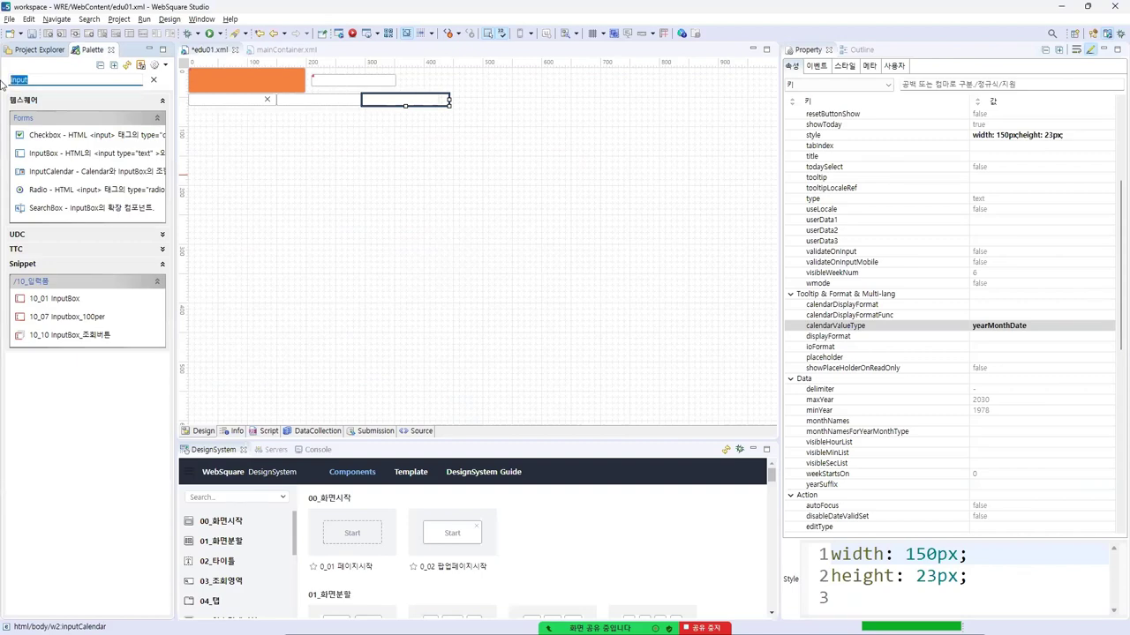
# Search the Palette for 'editor' and select the CKEditor Editor component
pyautogui.write('ㅇdito')
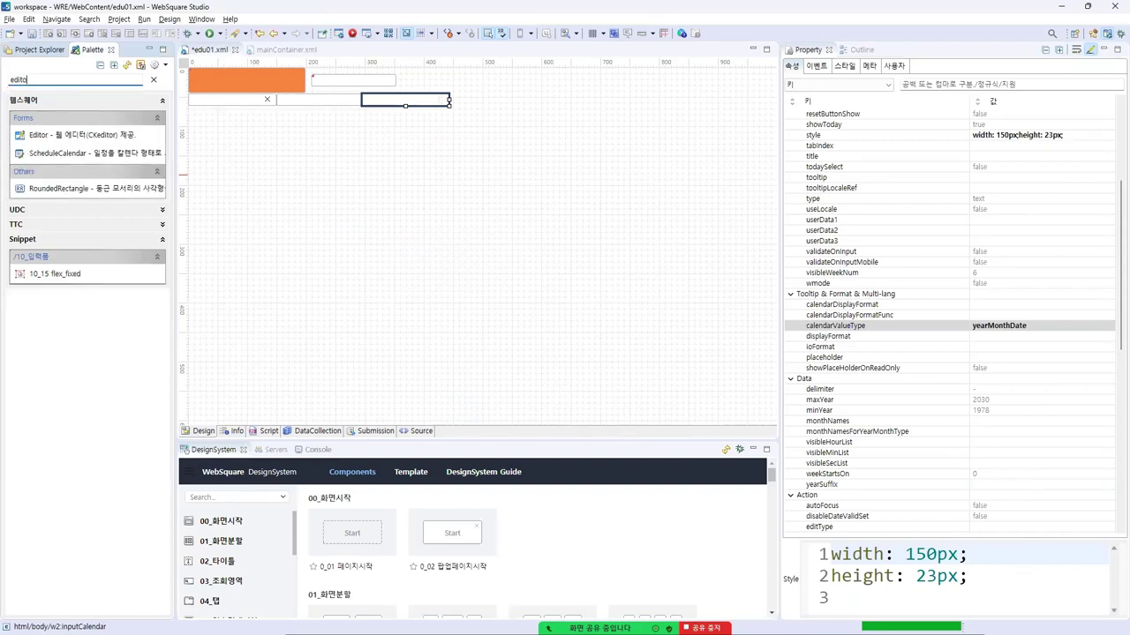
pyautogui.write('r')
pyautogui.click(62, 140)
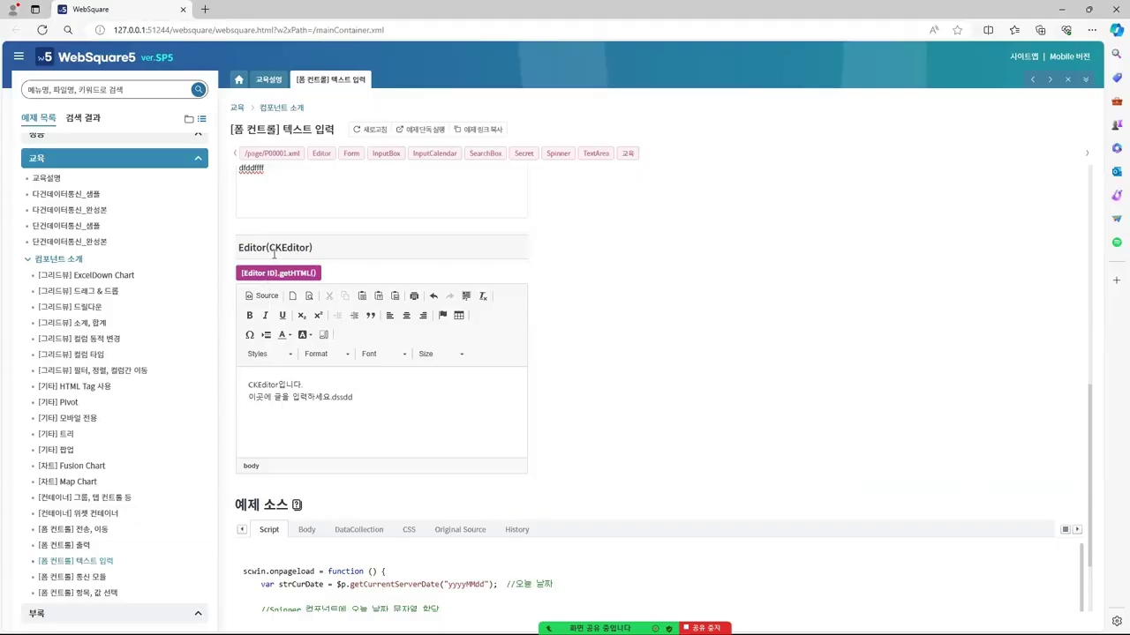
# Open the Fusion Chart example, dismiss the save-password popup, and open then close Map Chart
pyautogui.click(80, 468)
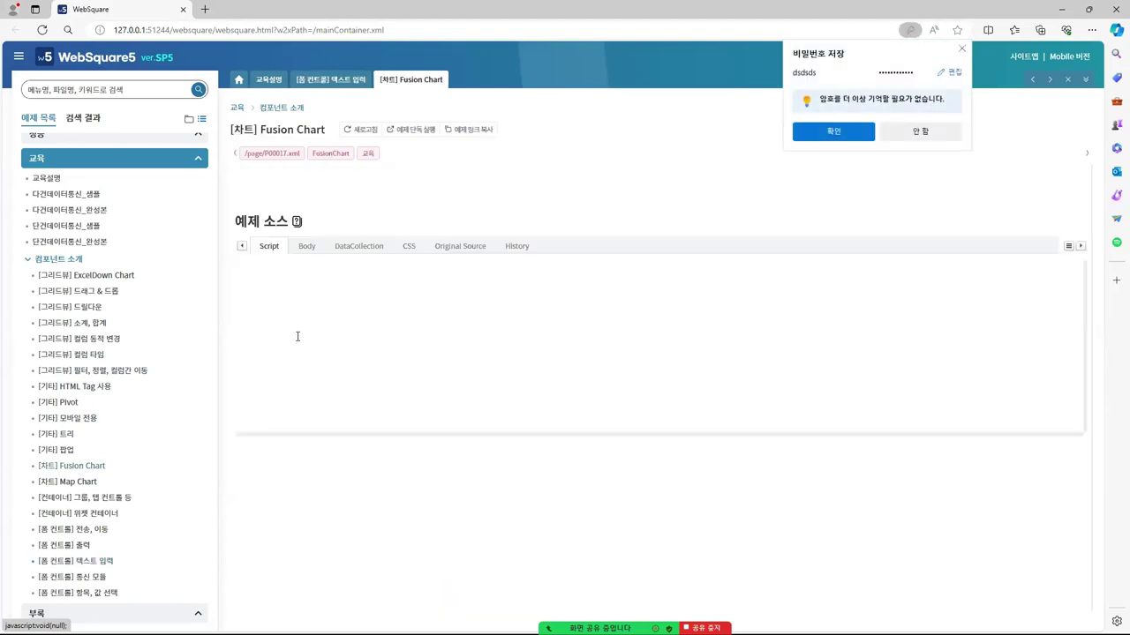
pyautogui.click(962, 51)
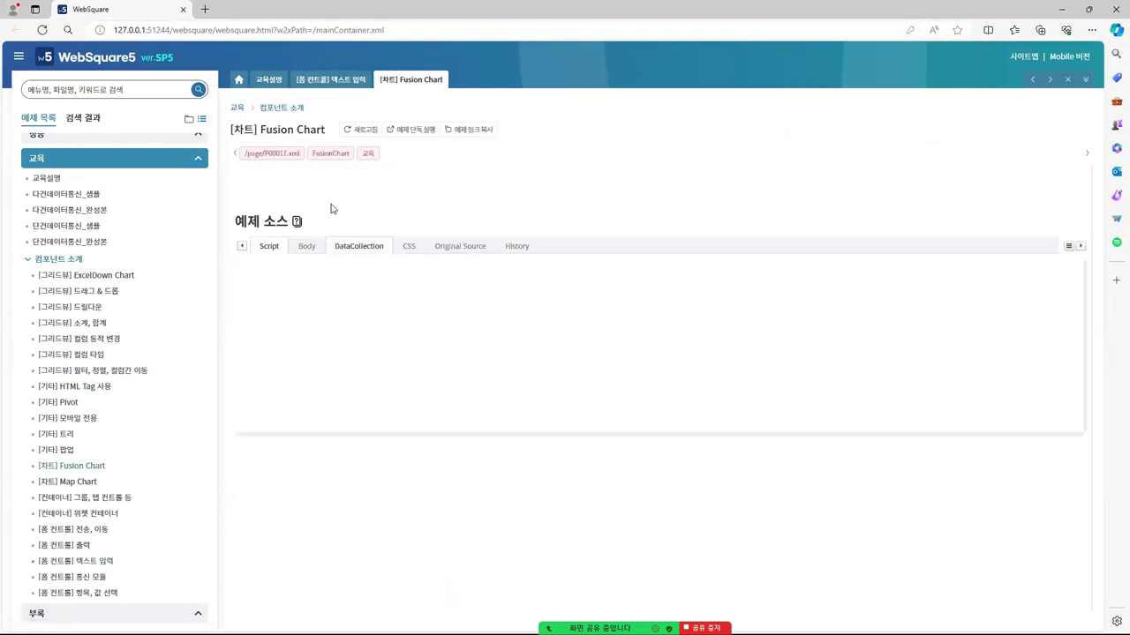
pyautogui.click(64, 483)
pyautogui.click(75, 467)
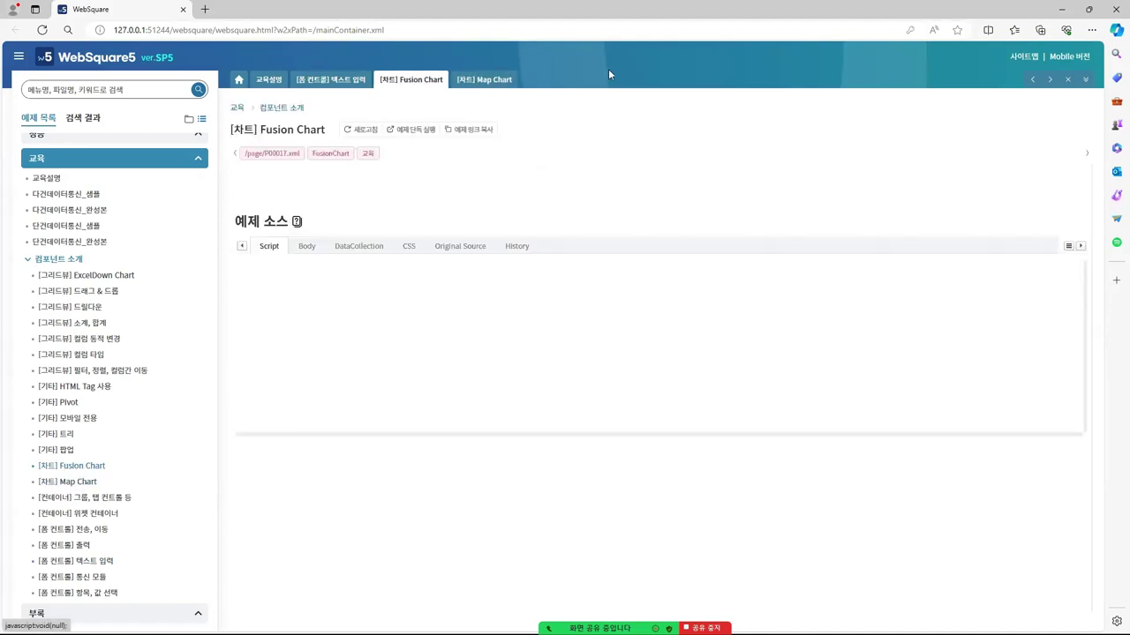
pyautogui.click(511, 81)
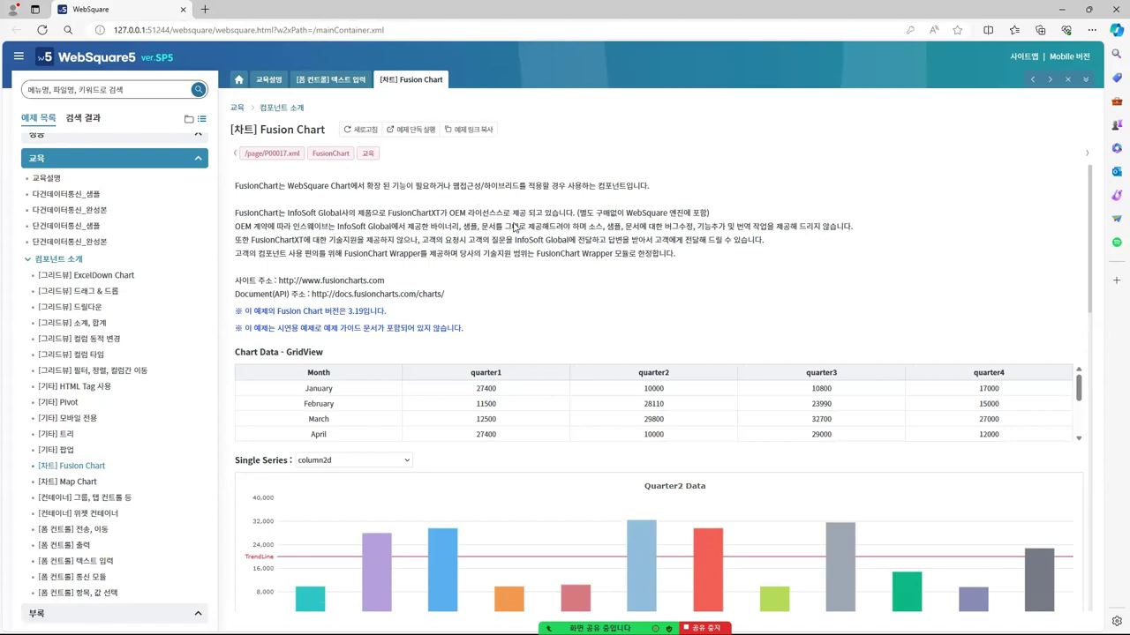
# Scroll through the Fusion charts, then return to the text input example tab
pyautogui.scroll(-2, 528, 201)
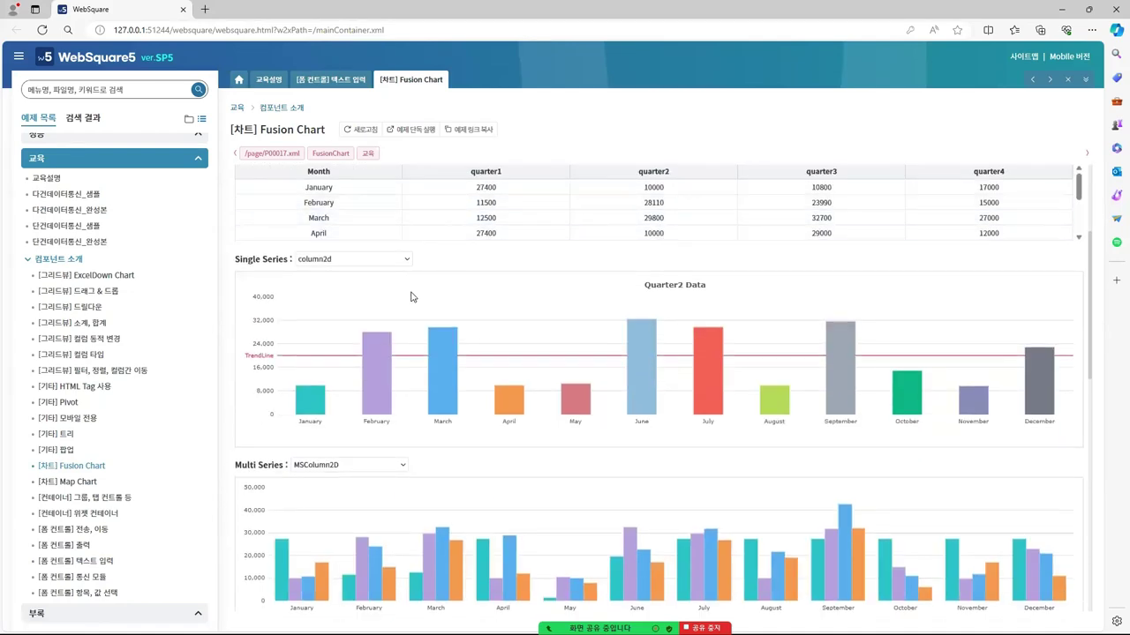
pyautogui.scroll(-2, 412, 295)
pyautogui.scroll(-6, 432, 291)
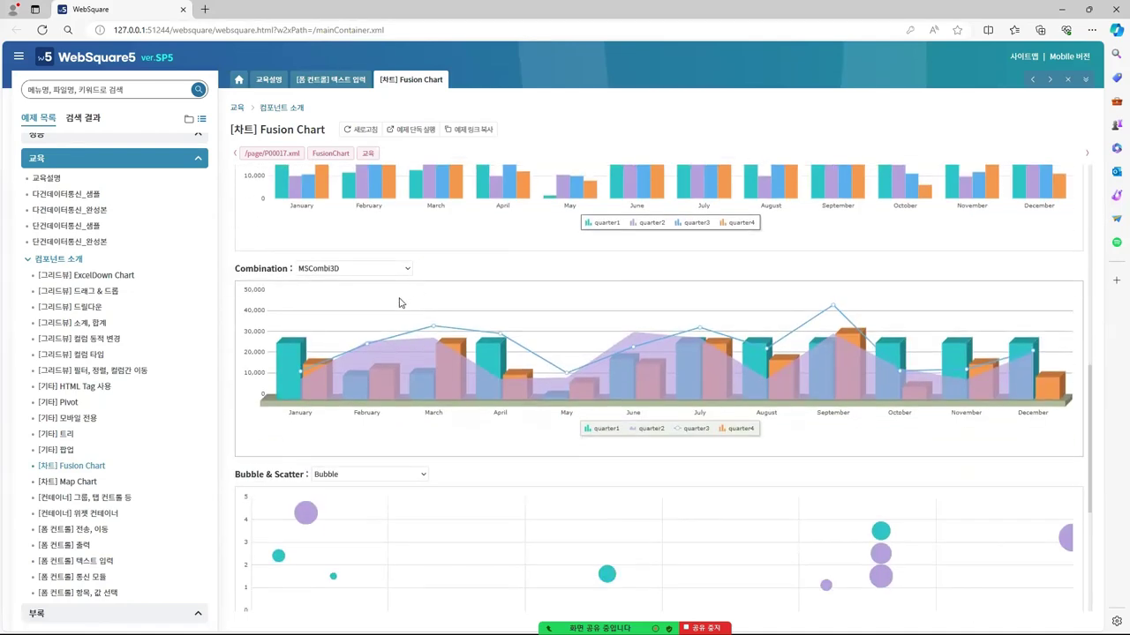
pyautogui.scroll(3, 401, 305)
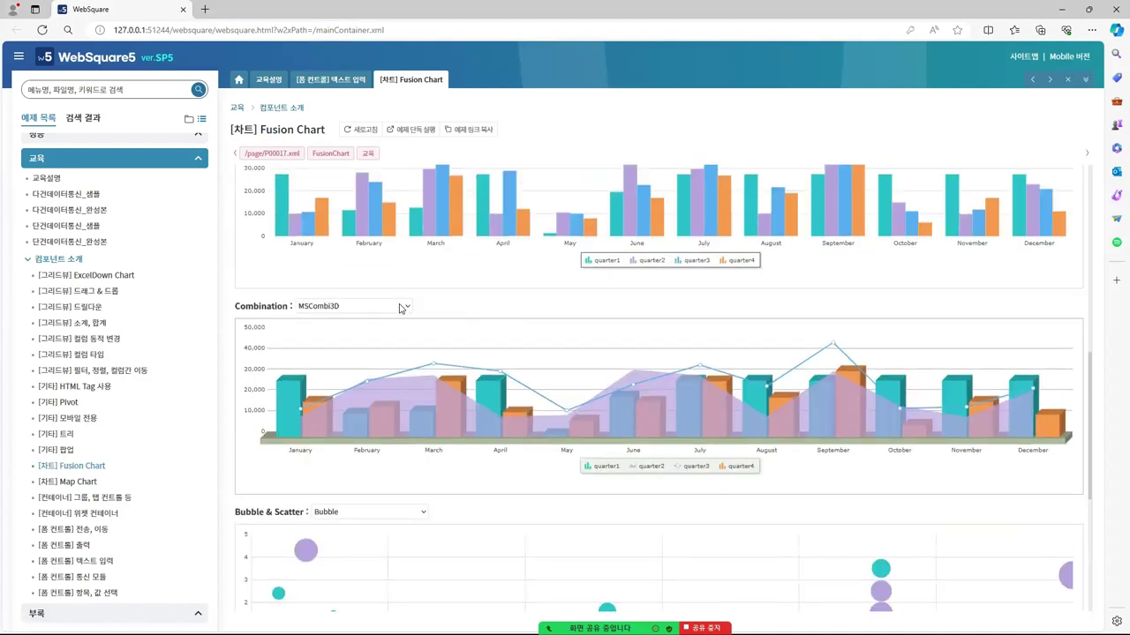
pyautogui.scroll(7, 389, 296)
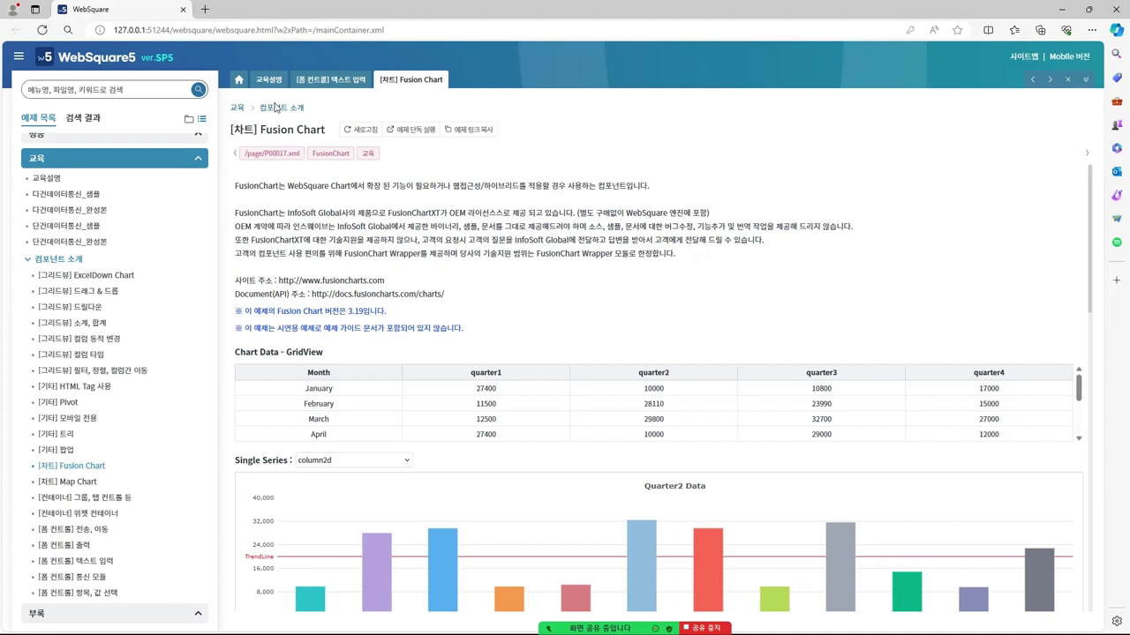
pyautogui.click(316, 80)
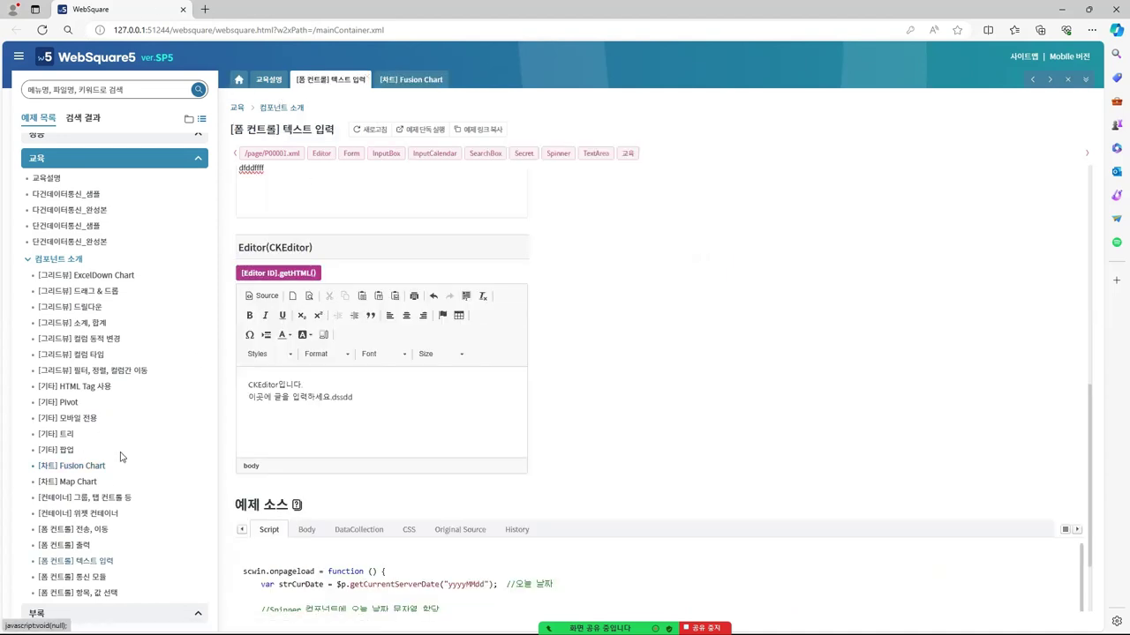
# Open the [폼 컨트롤] 출력 example and select the Textbox heading text
pyautogui.click(82, 546)
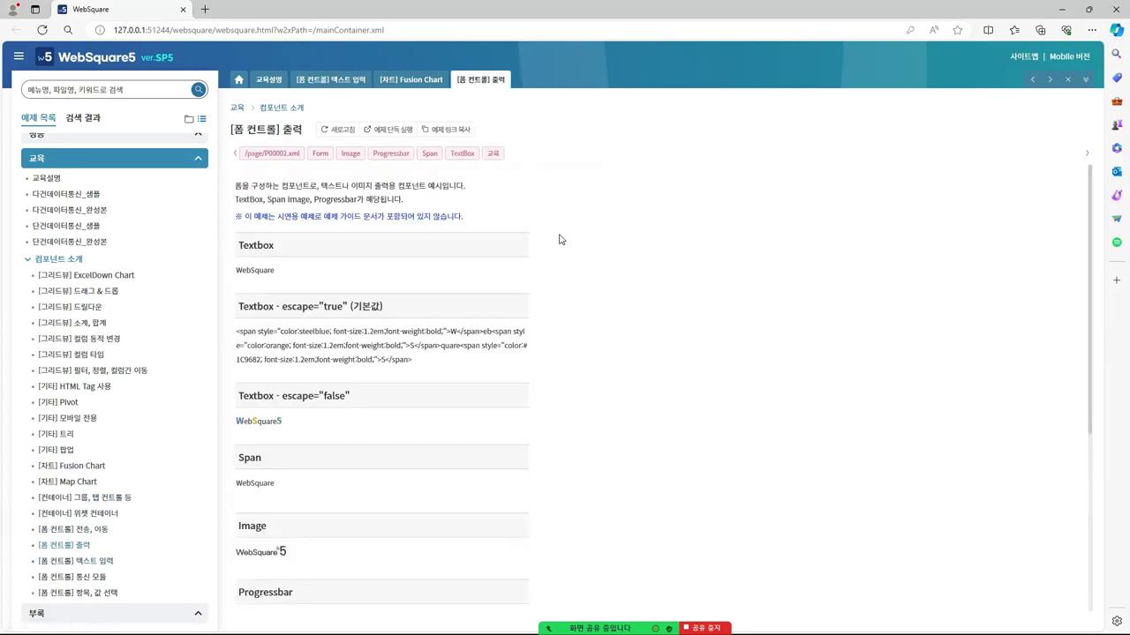
pyautogui.doubleClick(255, 247)
pyautogui.click(321, 248)
pyautogui.moveTo(242, 246); pyautogui.dragTo(275, 247)
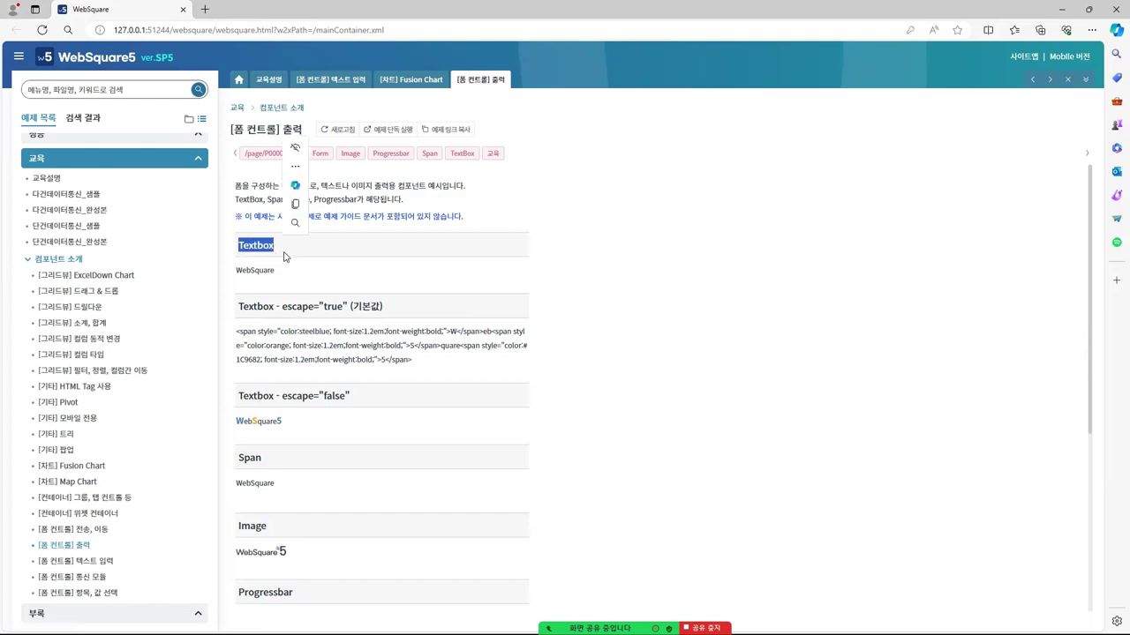
pyautogui.click(368, 265)
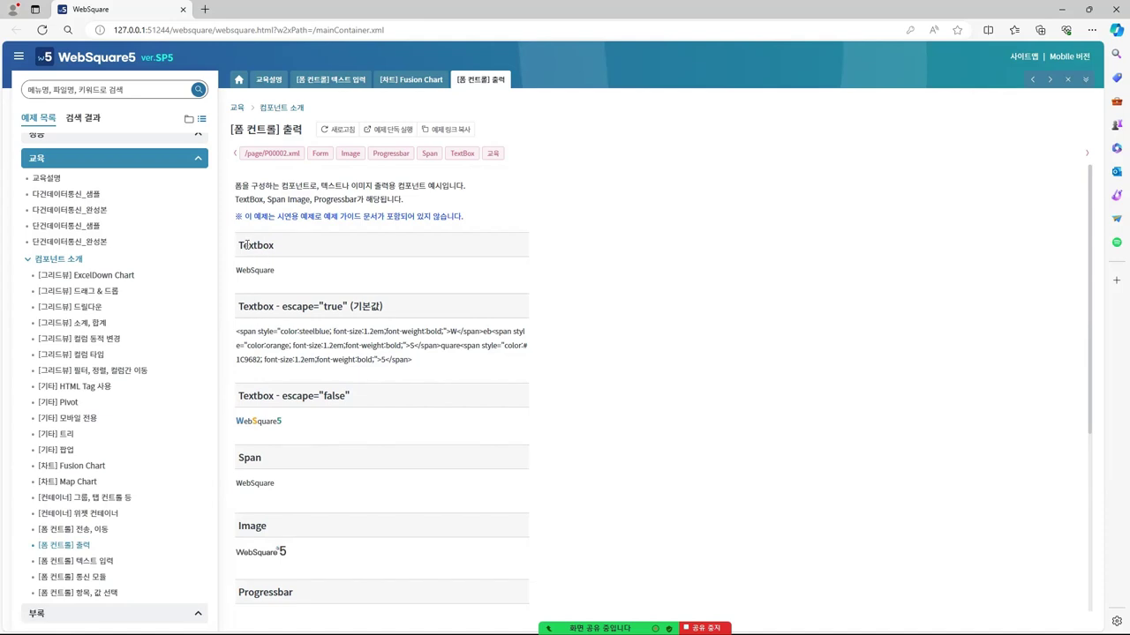
pyautogui.moveTo(241, 245); pyautogui.dragTo(275, 246)
pyautogui.click(285, 302)
# Search 'text' and add a Textbox labelled dfdfdfdf to edu01.xml
pyautogui.hotkey('alt', 'Tab')
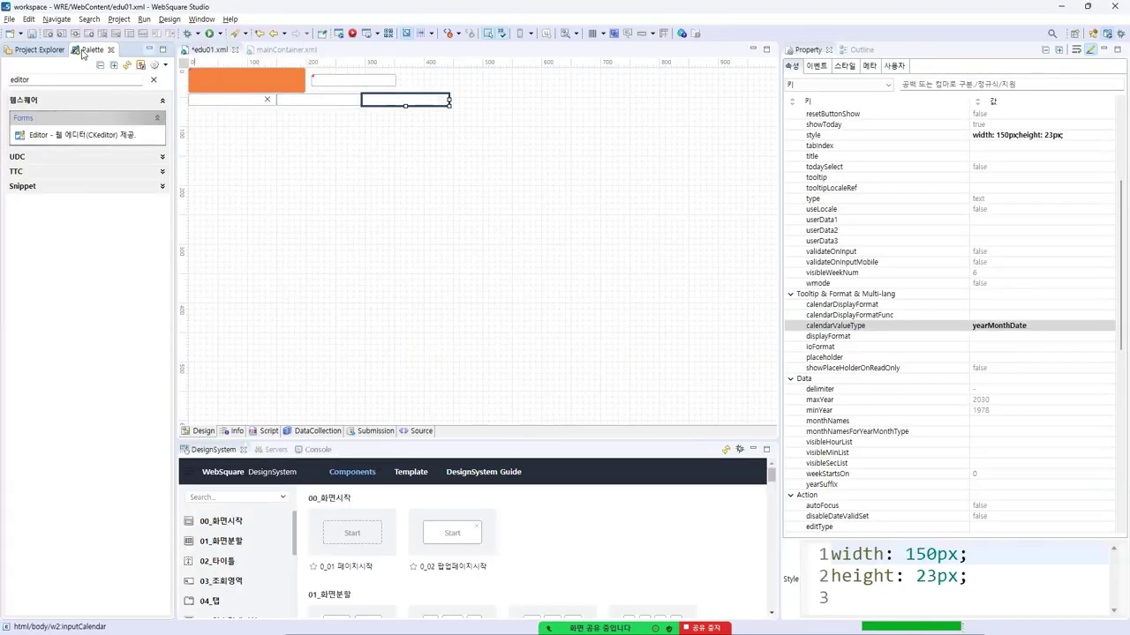
pyautogui.moveTo(71, 80); pyautogui.dragTo(3, 72)
pyautogui.press('BackSpace')
pyautogui.write('text')
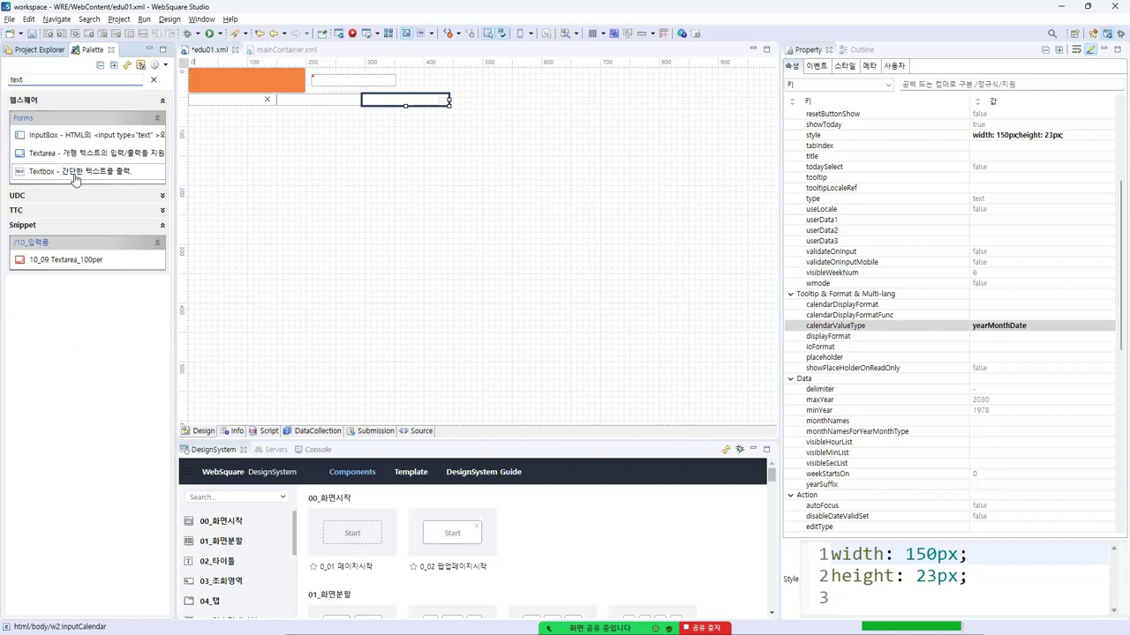
pyautogui.doubleClick(77, 172)
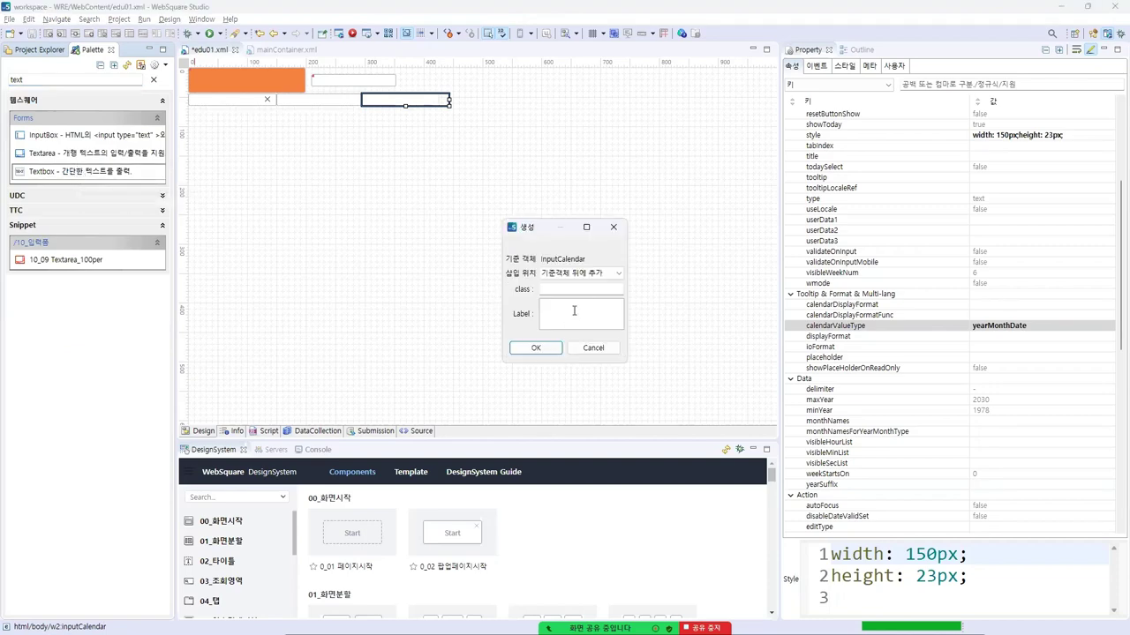
pyautogui.write('dfdfdfdfdf')
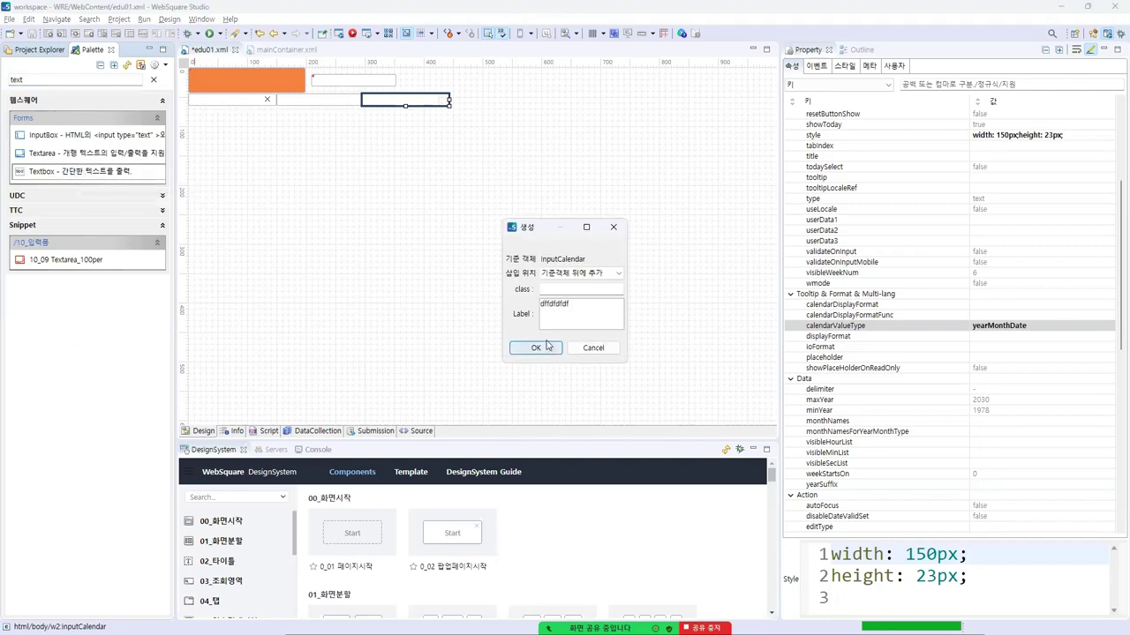
pyautogui.click(547, 348)
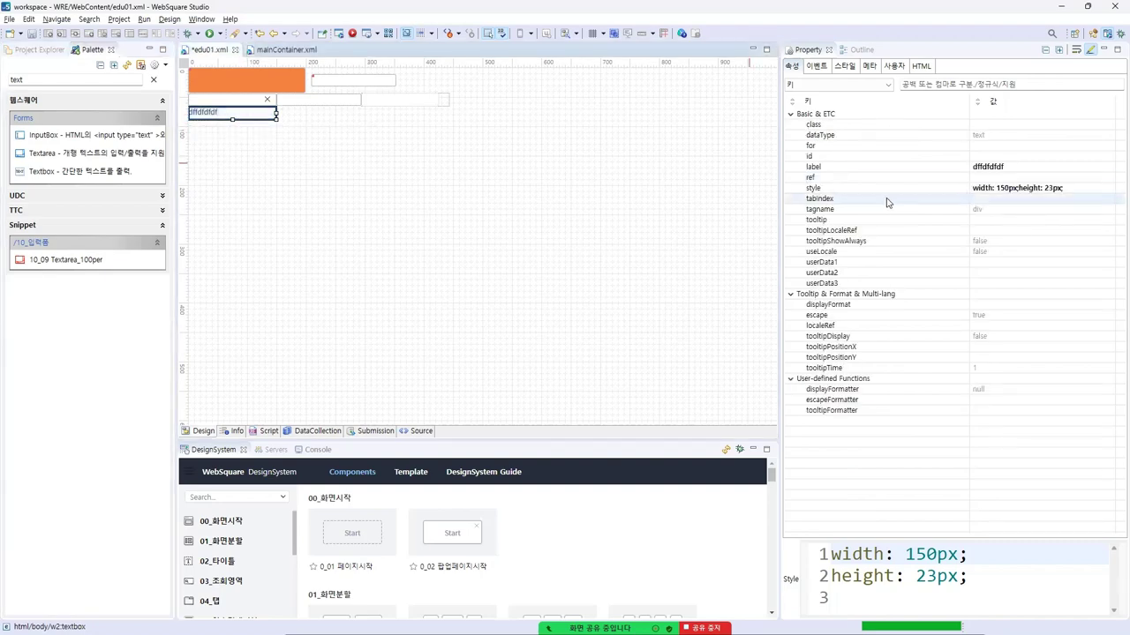
# Set the Textbox's tagname property to h2
pyautogui.moveTo(890, 206)
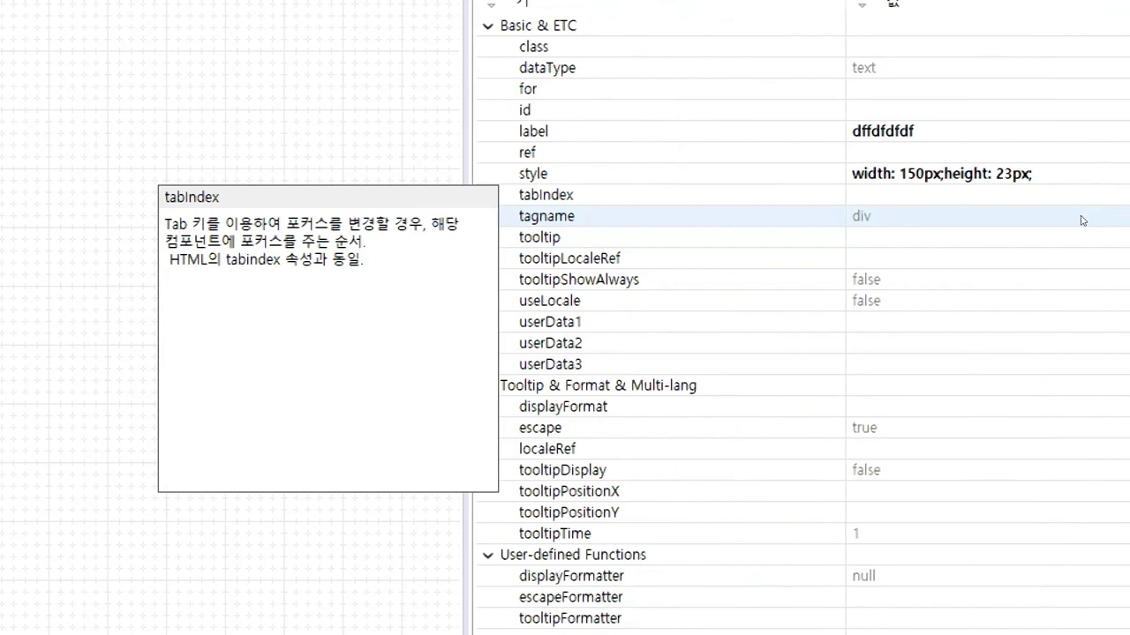
pyautogui.click(1109, 215)
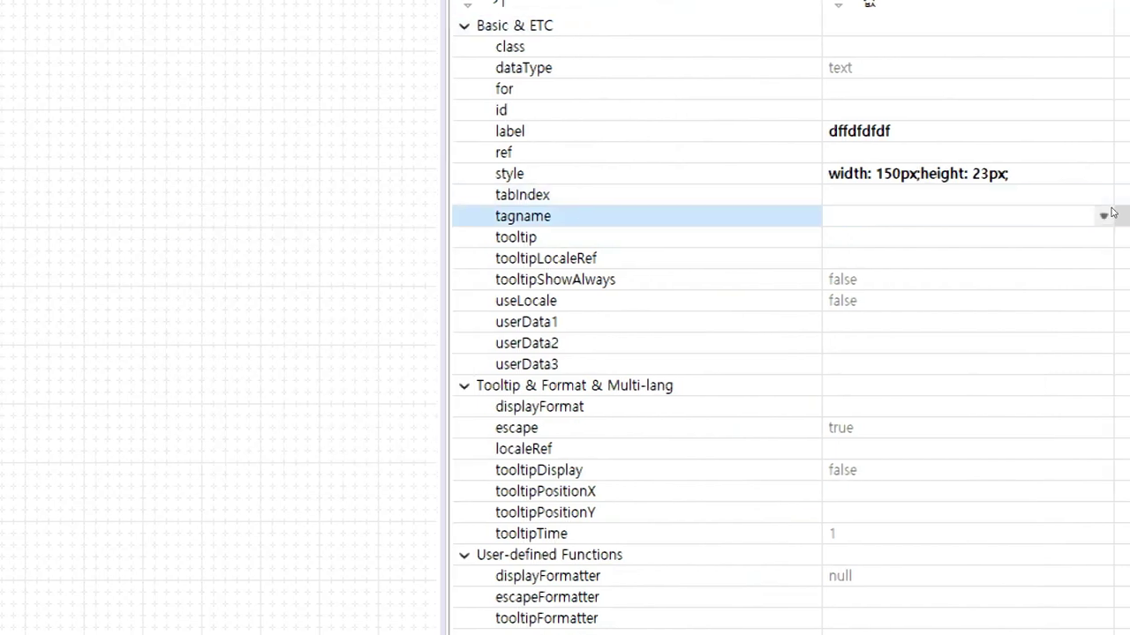
pyautogui.click(1109, 215)
pyautogui.write('div')
pyautogui.press('Return')
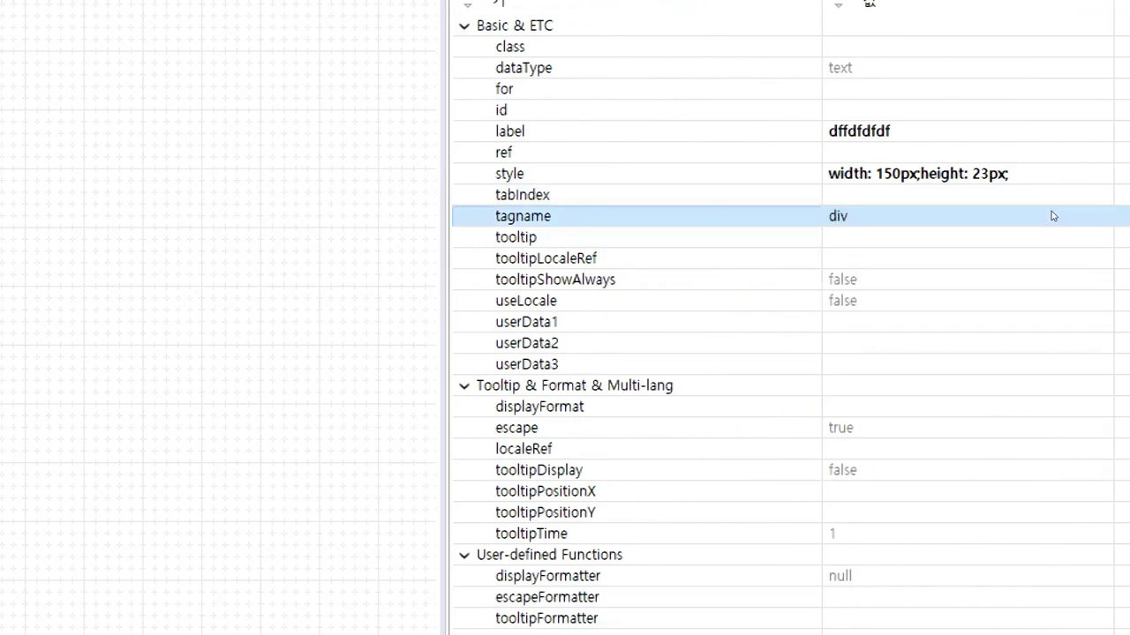
pyautogui.click(1052, 216)
pyautogui.write('h2')
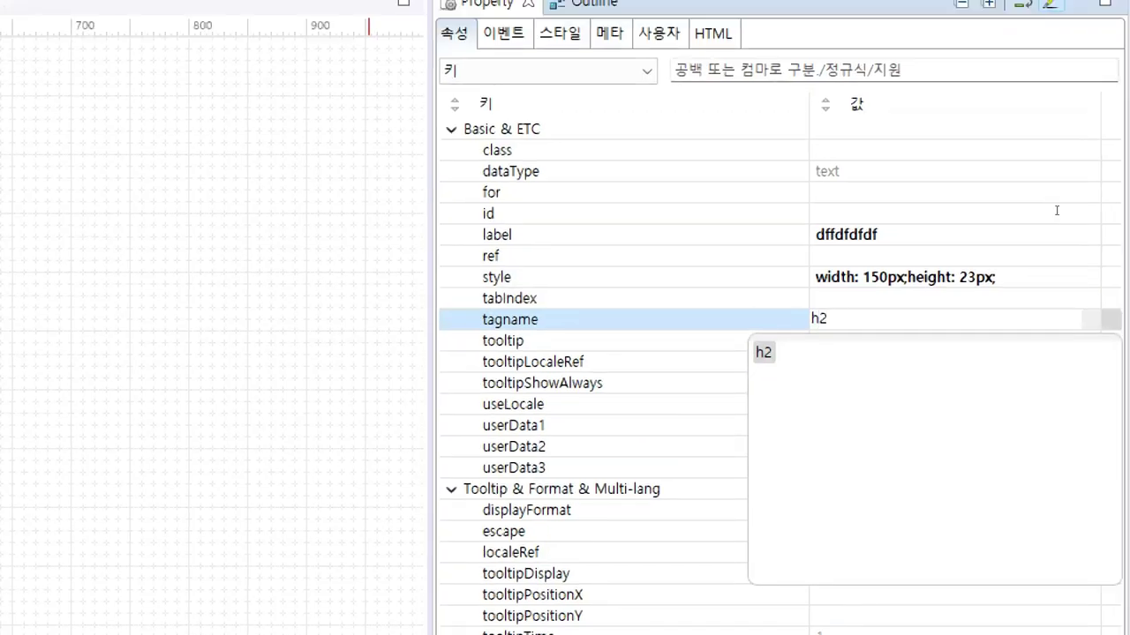
pyautogui.press('Return')
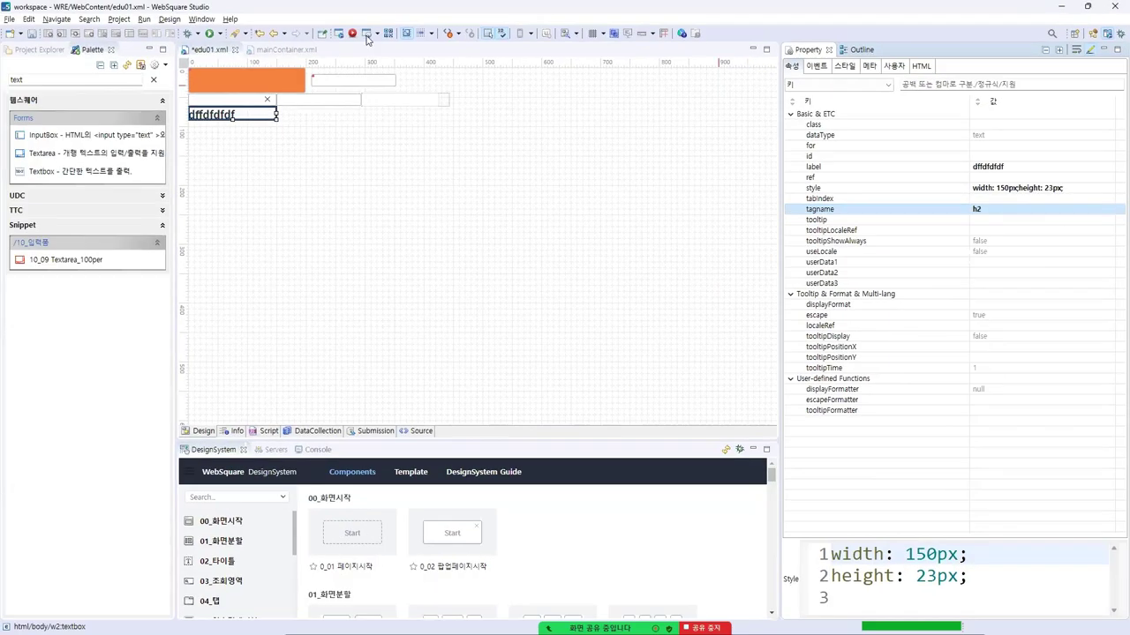
# Save edu01.xml and enlarge the Textbox to 306 × 40 pixels
pyautogui.click(263, 117)
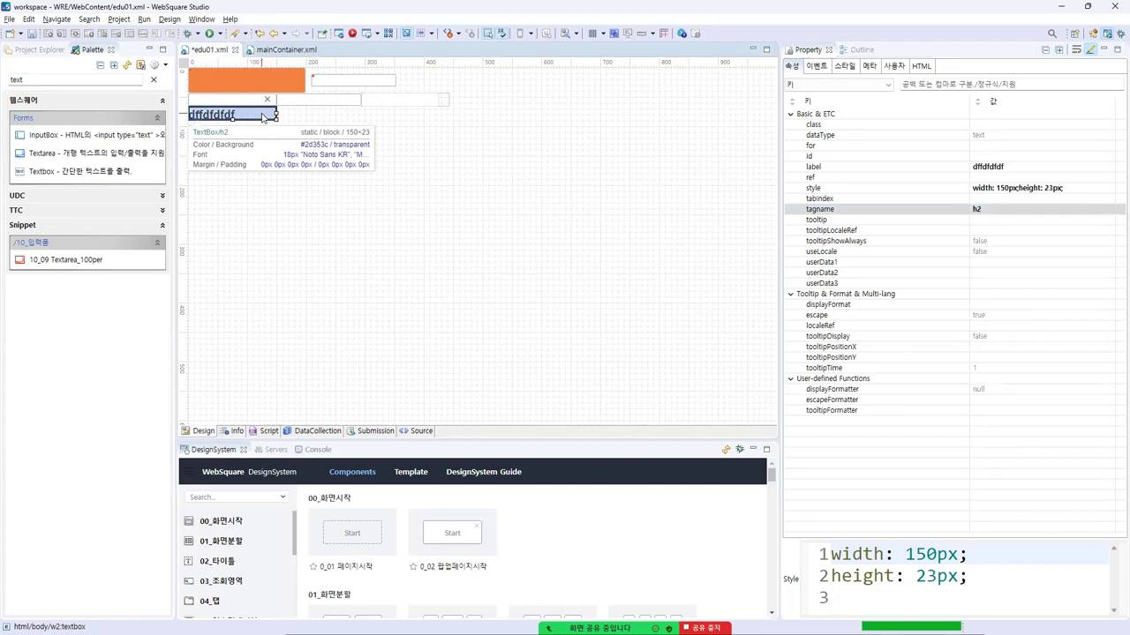
pyautogui.hotkey('ctrl', 's')
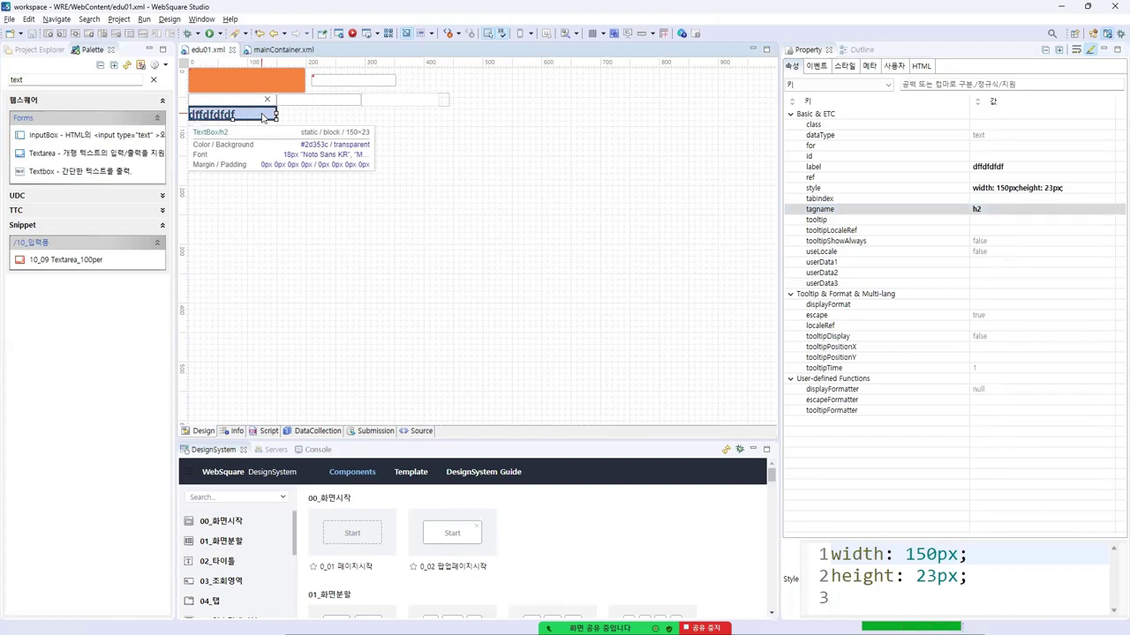
pyautogui.moveTo(276, 121); pyautogui.dragTo(368, 130)
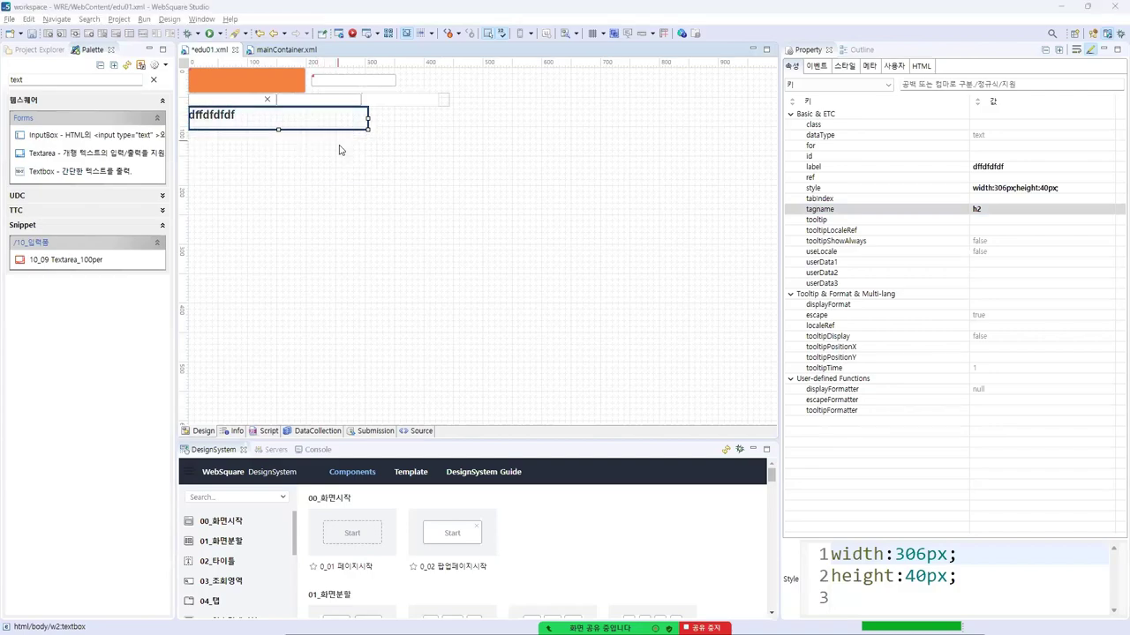
pyautogui.hotkey('alt', 'Tab')
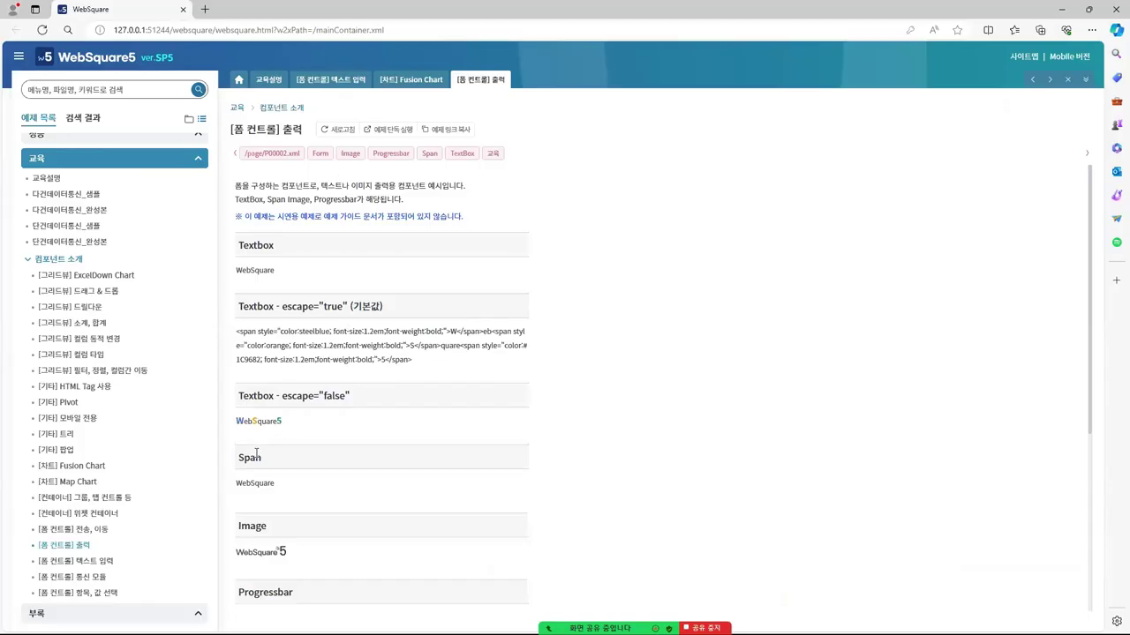
# Insert a Span with its default 'Insert Text' label below the dffdfdfdf heading textbox, then reselect the heading
pyautogui.doubleClick(250, 457)
pyautogui.hotkey('alt', 'Tab')
pyautogui.doubleClick(55, 80)
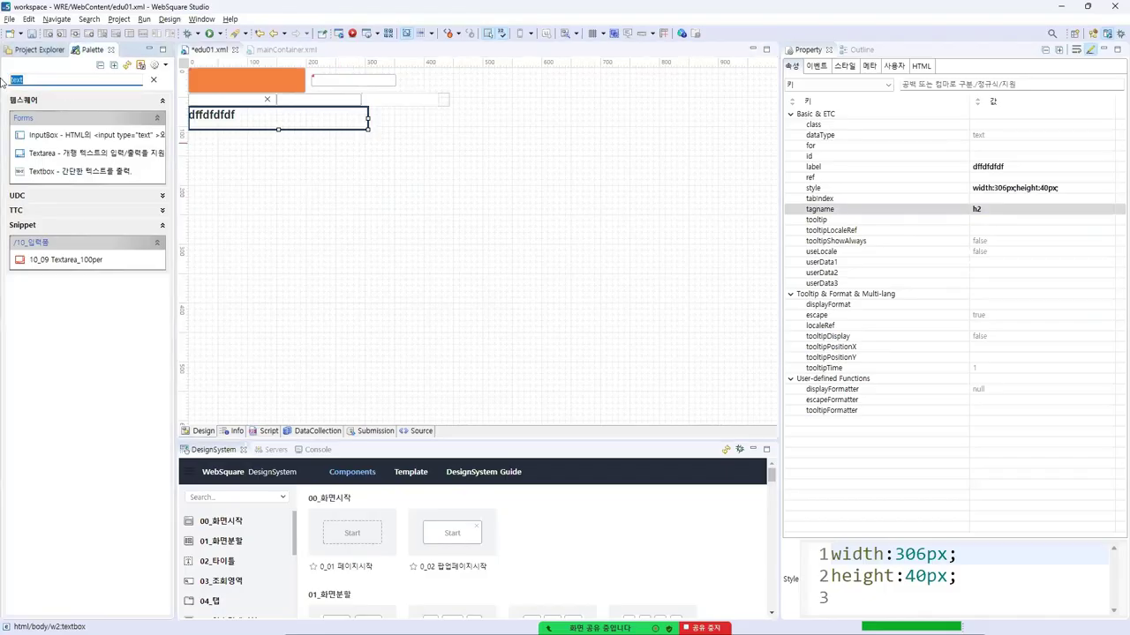
pyautogui.write('span')
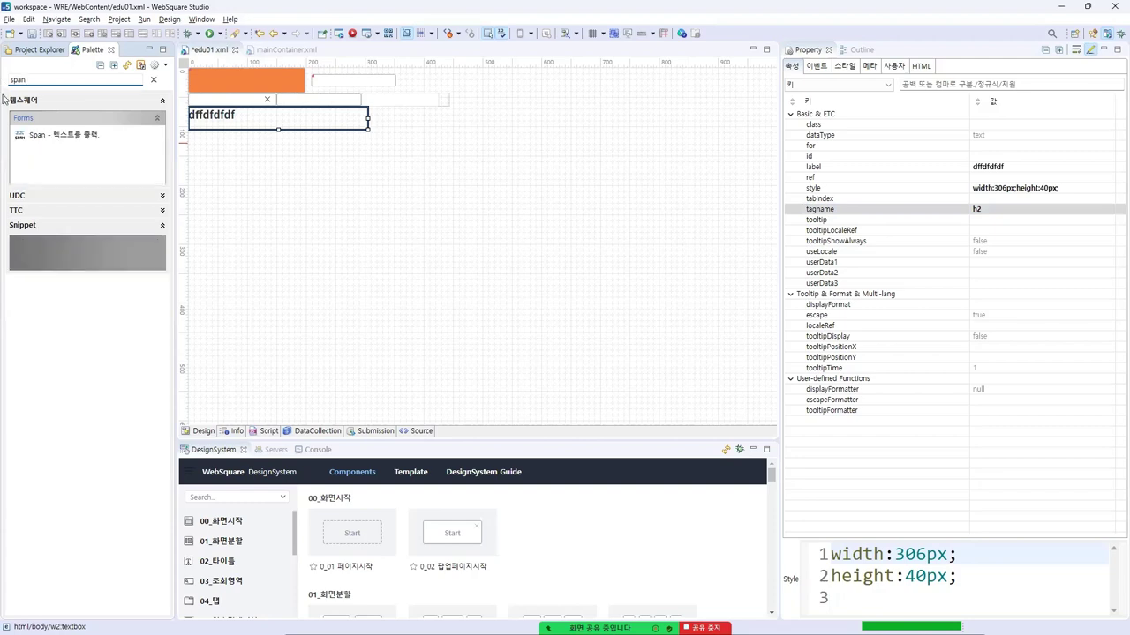
pyautogui.doubleClick(86, 134)
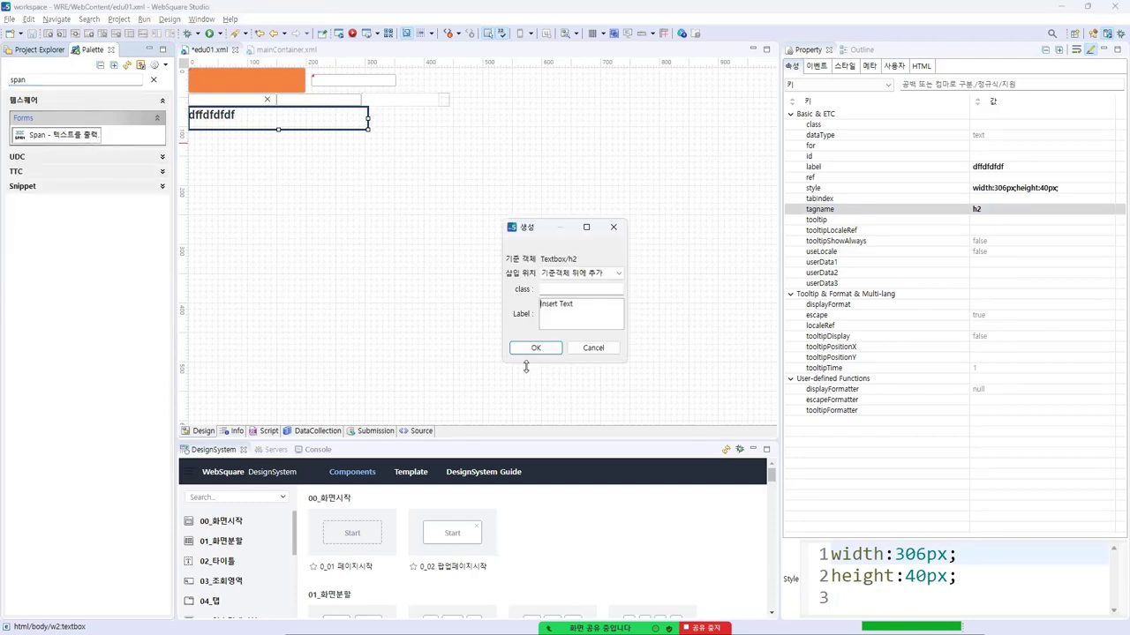
pyautogui.click(534, 347)
pyautogui.click(214, 142)
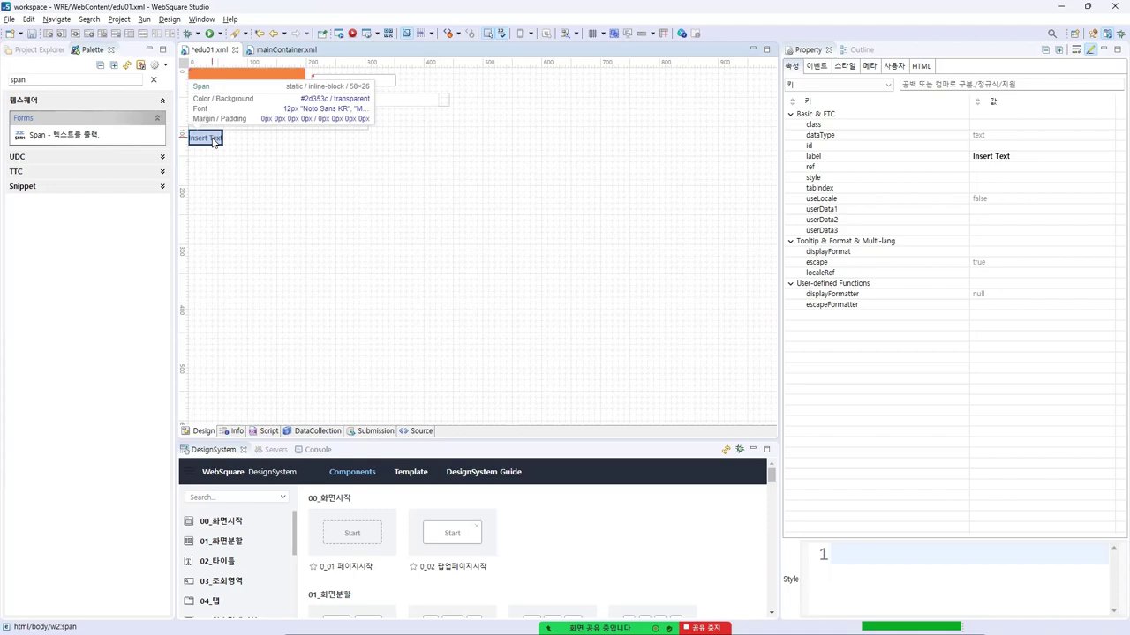
pyautogui.hotkey('ctrl', 'z')
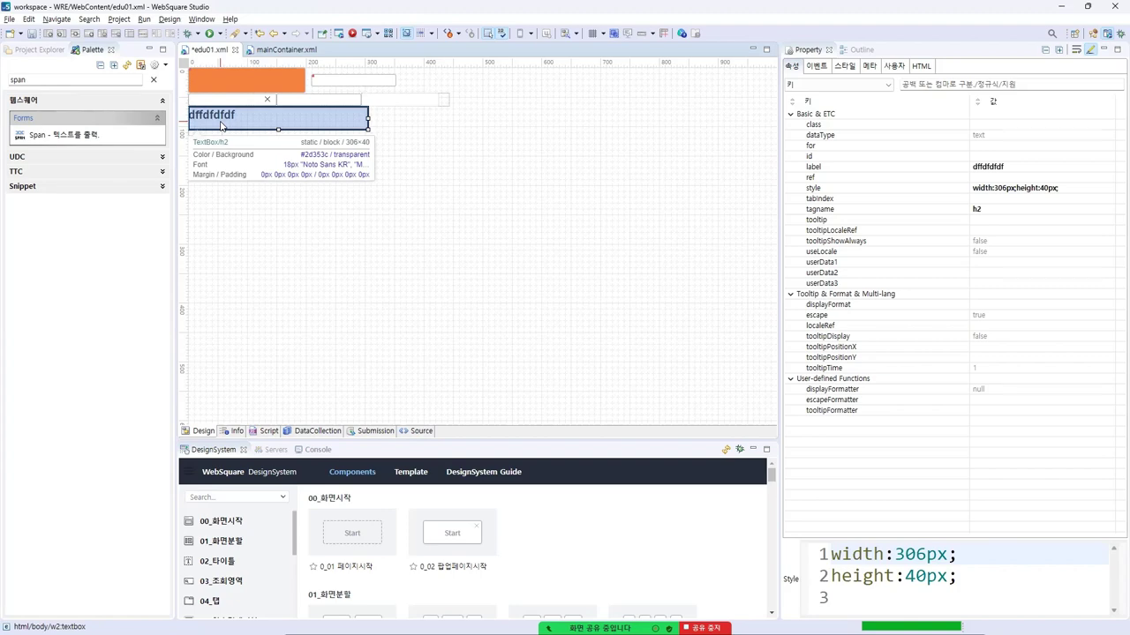
# Add a second line 'ereererrerre' to the heading textbox's label
pyautogui.doubleClick(221, 127)
pyautogui.click(537, 262)
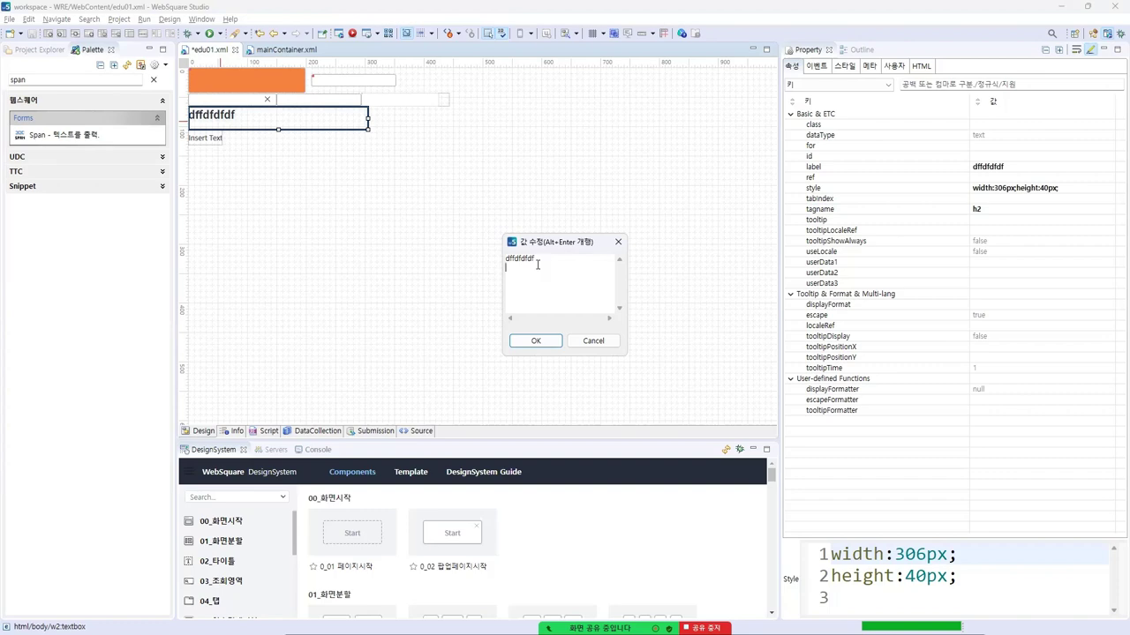
pyautogui.hotkey('alt', 'Return')
pyautogui.write('ereererrerre')
pyautogui.click(538, 343)
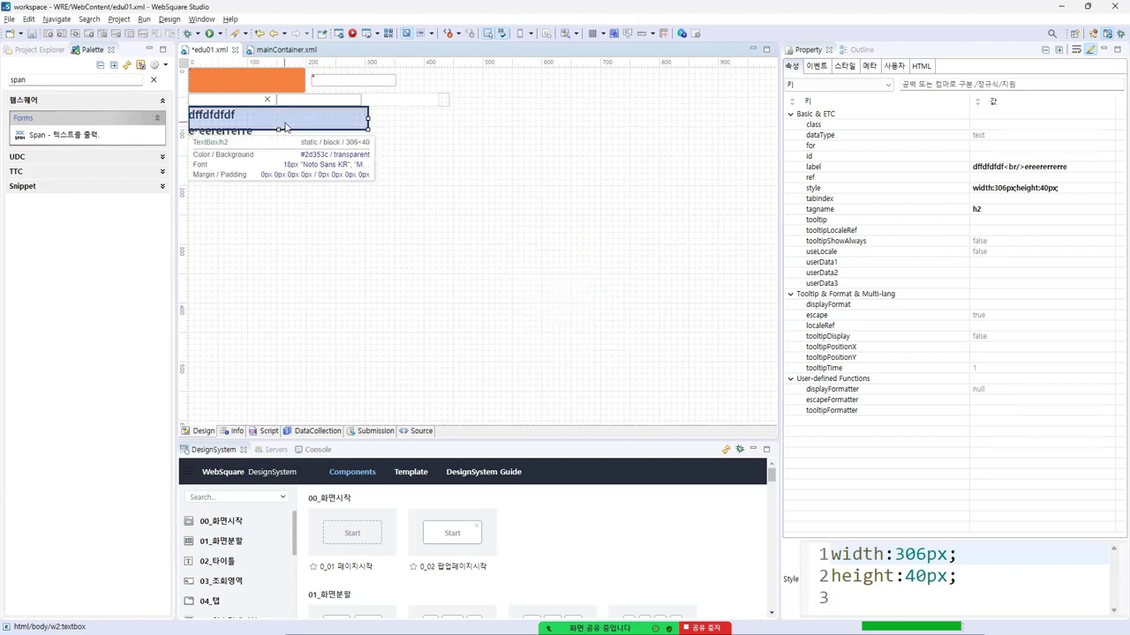
# Make the heading textbox 62px tall, save edu01.xml and preview it in the browser
pyautogui.moveTo(276, 138); pyautogui.dragTo(277, 143)
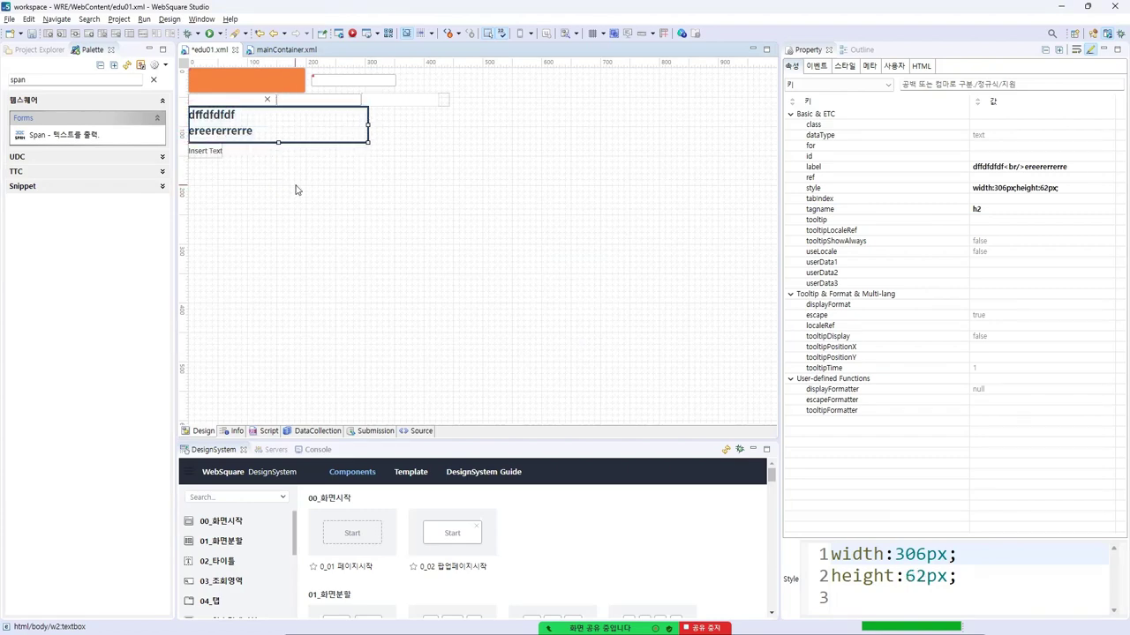
pyautogui.hotkey('ctrl', 's')
pyautogui.click(352, 35)
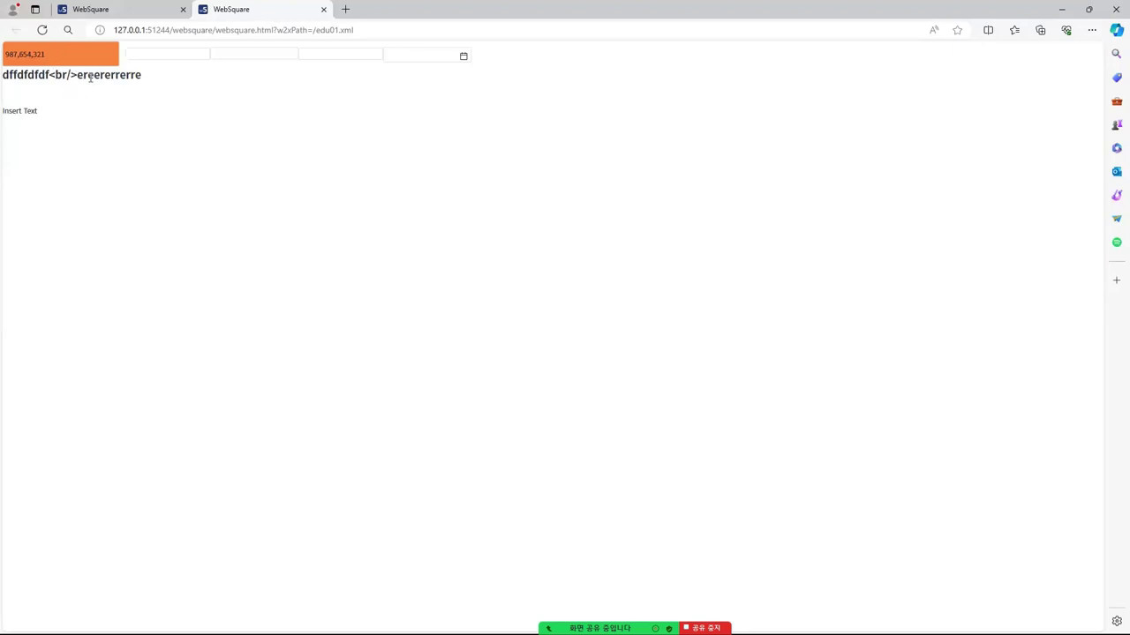
# Close the preview and set the heading textbox's escape property to false
pyautogui.click(323, 9)
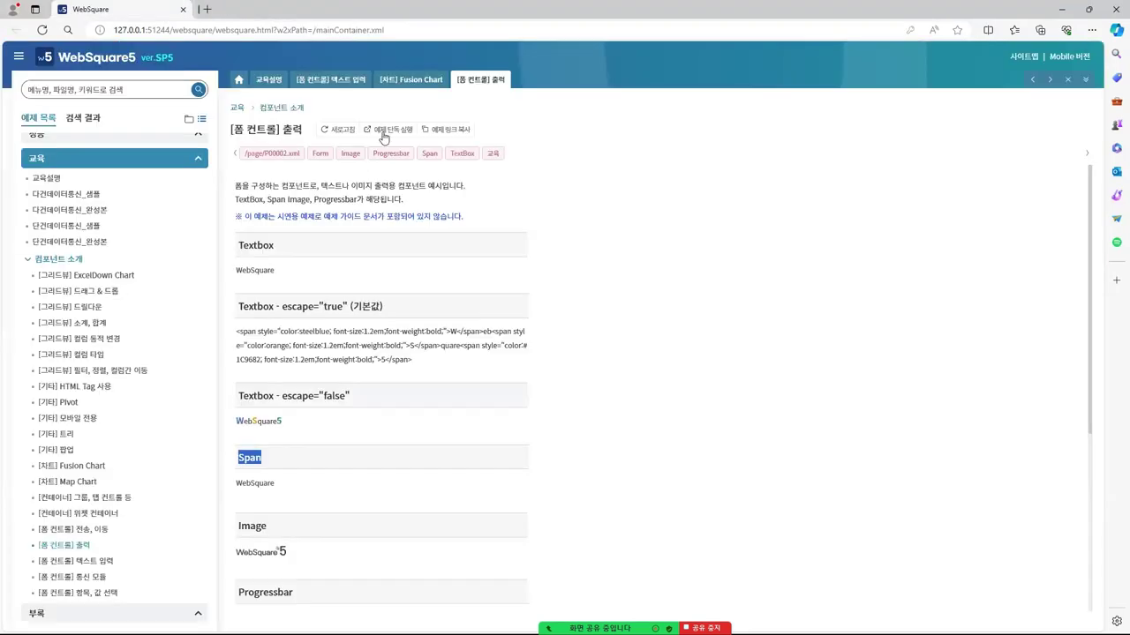
pyautogui.hotkey('alt', 'Tab')
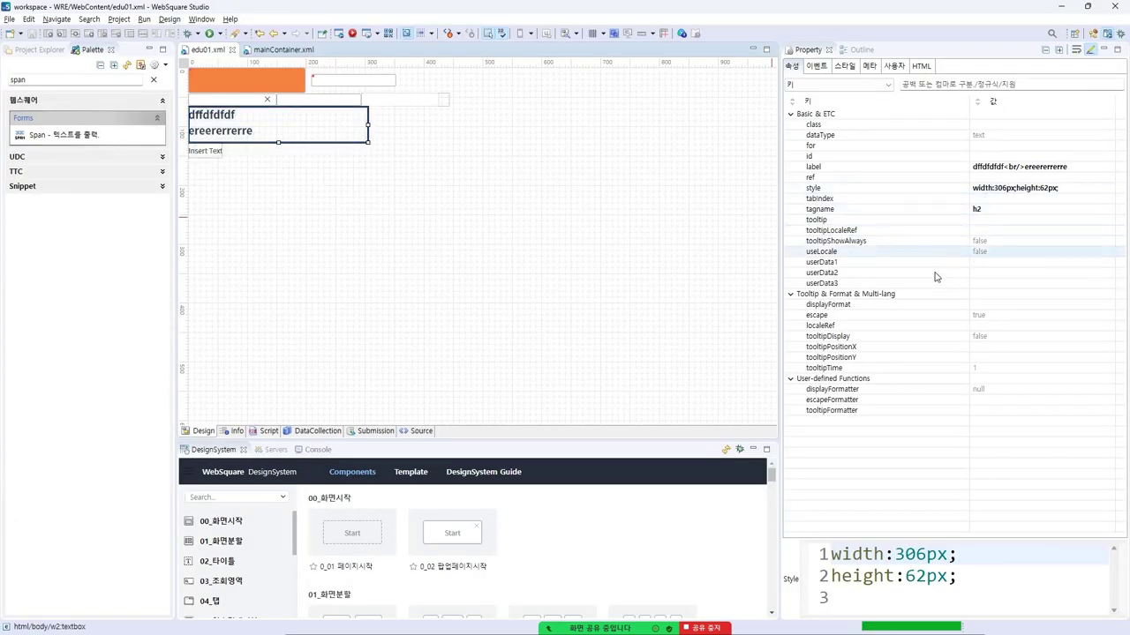
pyautogui.click(921, 315)
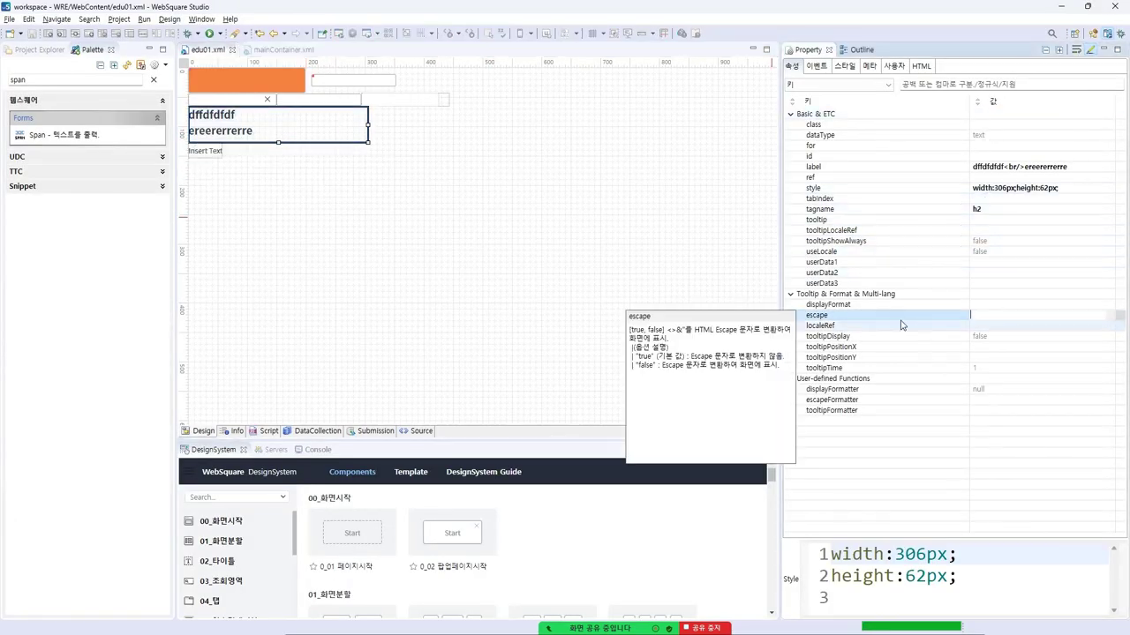
pyautogui.click(1112, 320)
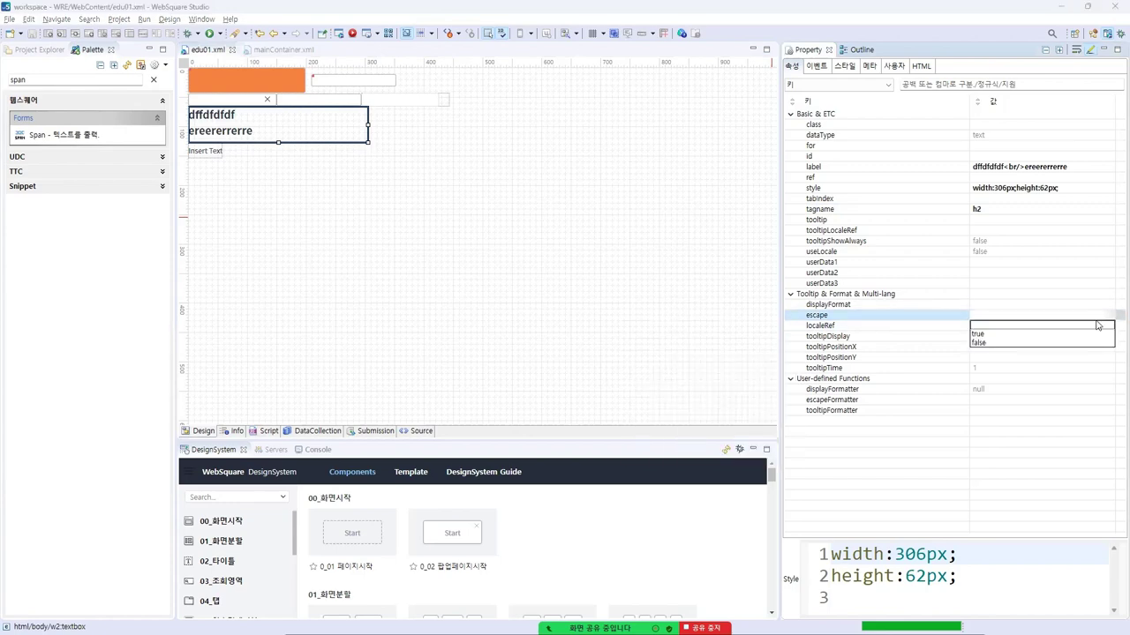
pyautogui.click(1017, 330)
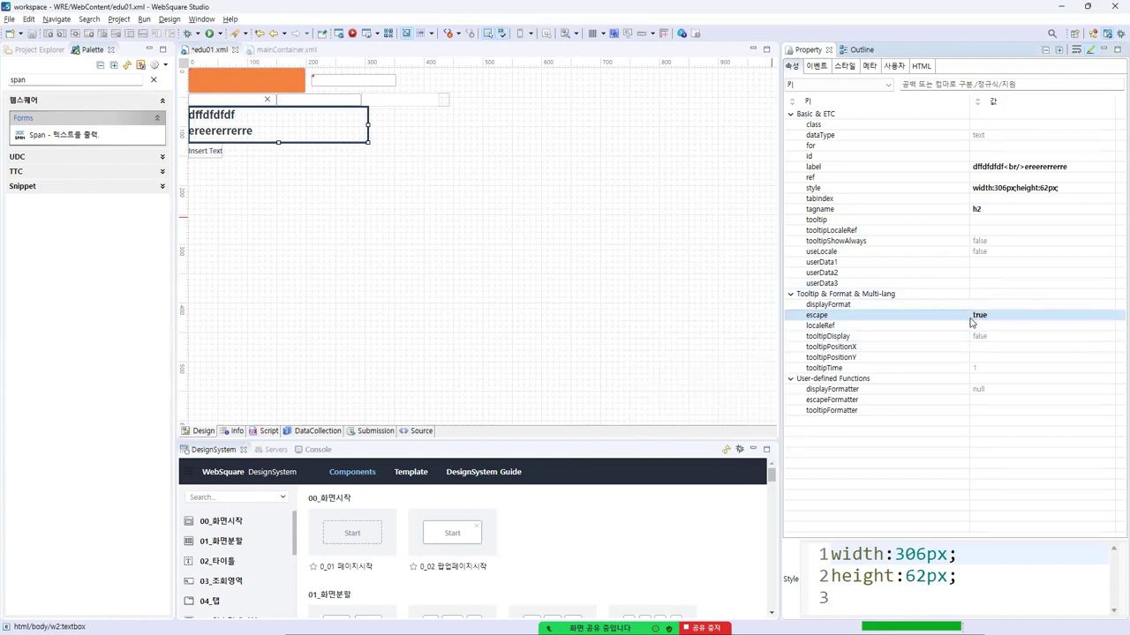
pyautogui.click(1072, 321)
pyautogui.click(1018, 316)
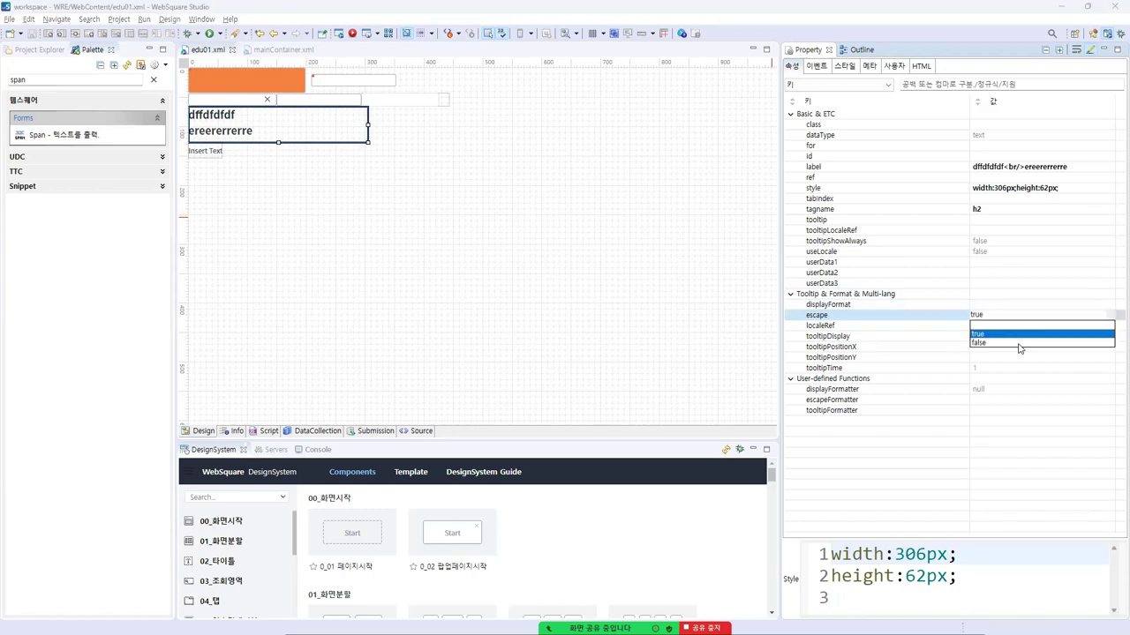
pyautogui.click(1017, 343)
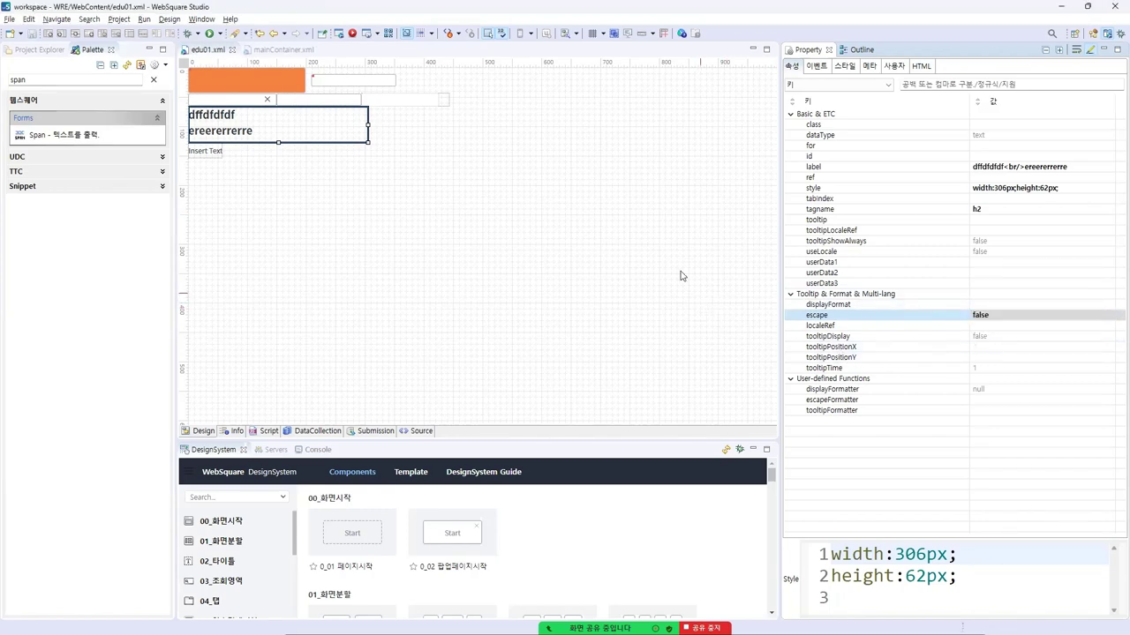
# Check the browser's escape example, then preview the updated edu01.xml again
pyautogui.hotkey('alt', 'Tab')
pyautogui.click(1063, 7)
pyautogui.click(382, 34)
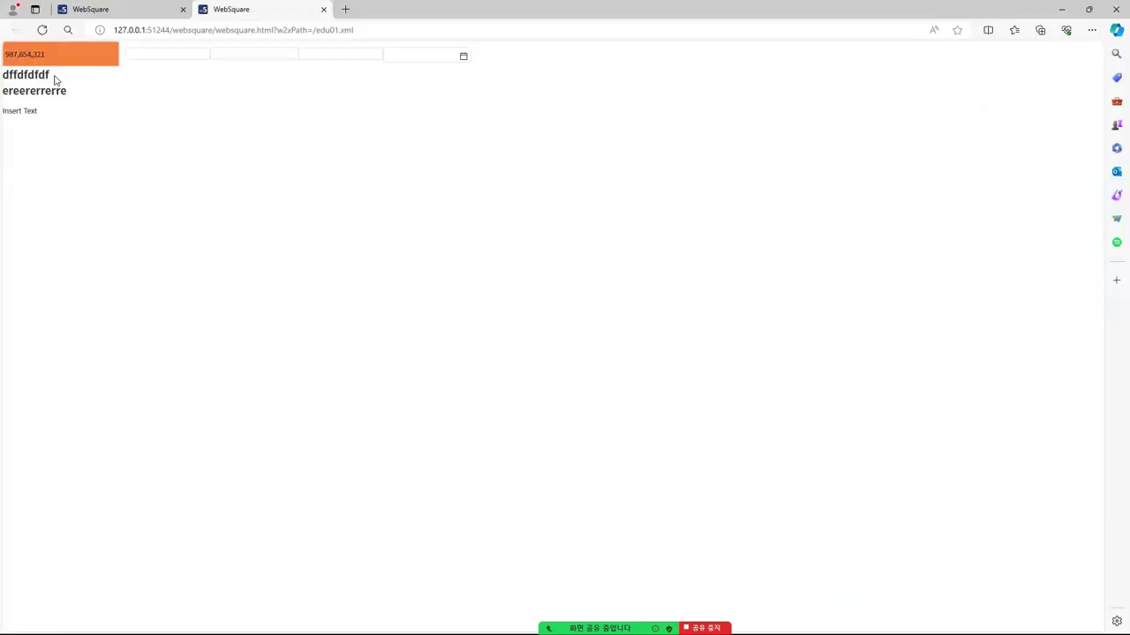
# Switch to the WebSquare5 [폼 컨트롤] 출력 sample tab showing the Textbox escape examples
pyautogui.click(159, 12)
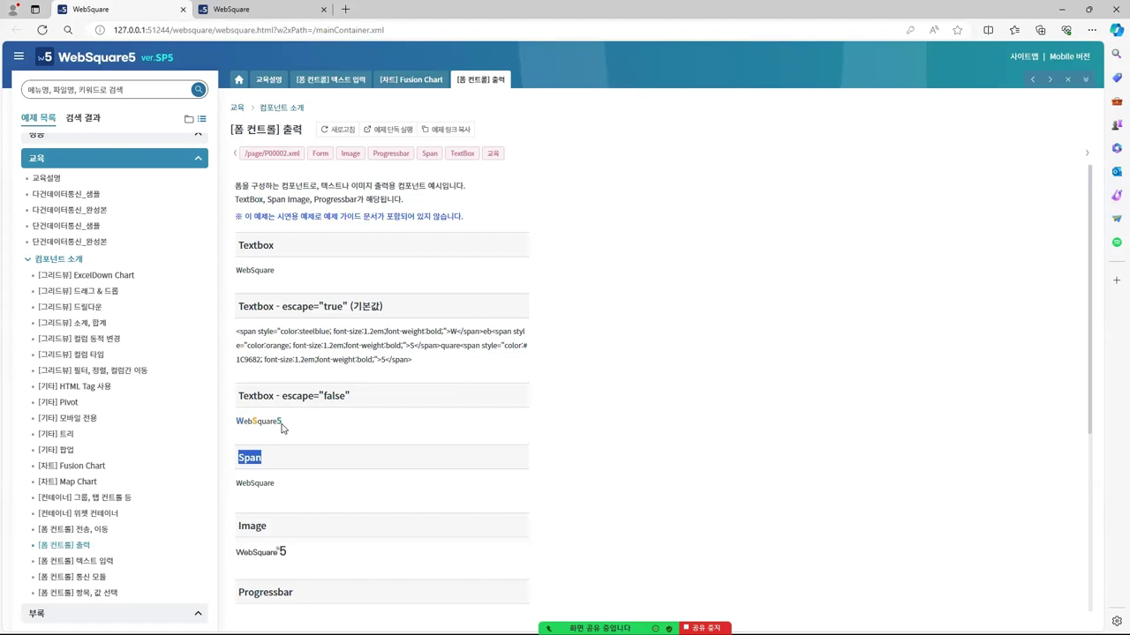
# Review the escape="false" and Image example headings, then go to the [폼 컨트롤] 항목, 값 선택 page
pyautogui.moveTo(280, 395); pyautogui.dragTo(351, 403)
pyautogui.click(350, 425)
pyautogui.moveTo(279, 395); pyautogui.dragTo(346, 392)
pyautogui.click(379, 408)
pyautogui.scroll(-3, 308, 429)
pyautogui.doubleClick(257, 394)
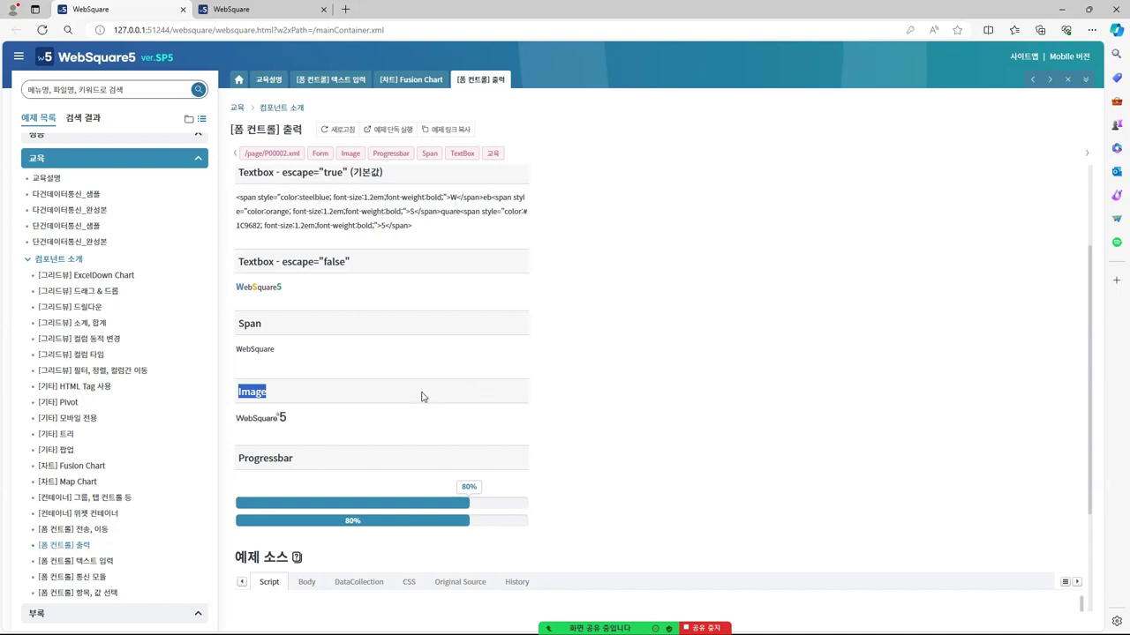
pyautogui.click(98, 601)
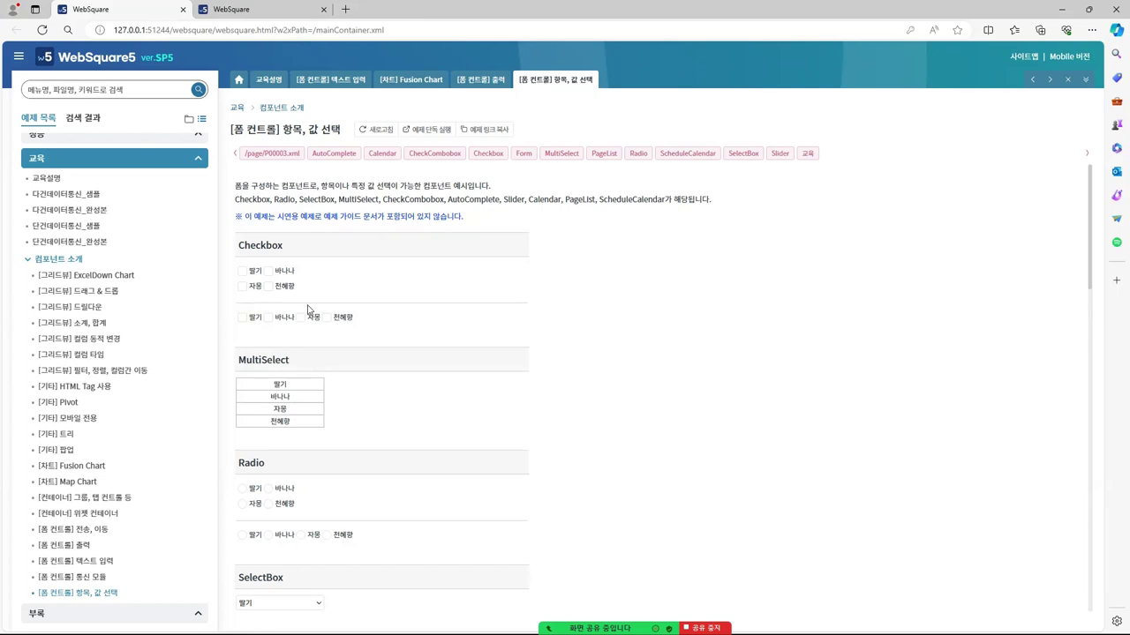
# Tick 딸기 and 바나나 in the first Checkbox row, and 바나나, 자몽, 천혜향 in the second
pyautogui.click(242, 271)
pyautogui.click(268, 271)
pyautogui.click(268, 317)
pyautogui.click(301, 317)
pyautogui.click(326, 318)
# Choose 천혜향 in both Radio examples
pyautogui.scroll(-1, 409, 280)
pyautogui.scroll(-2, 409, 281)
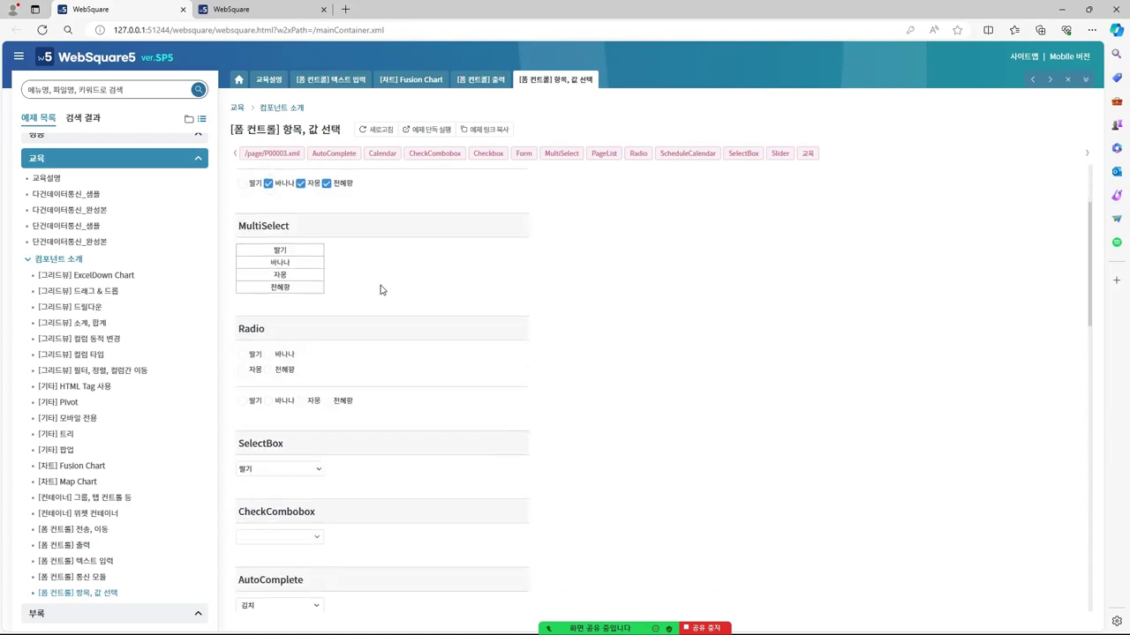
pyautogui.click(245, 357)
pyautogui.click(269, 370)
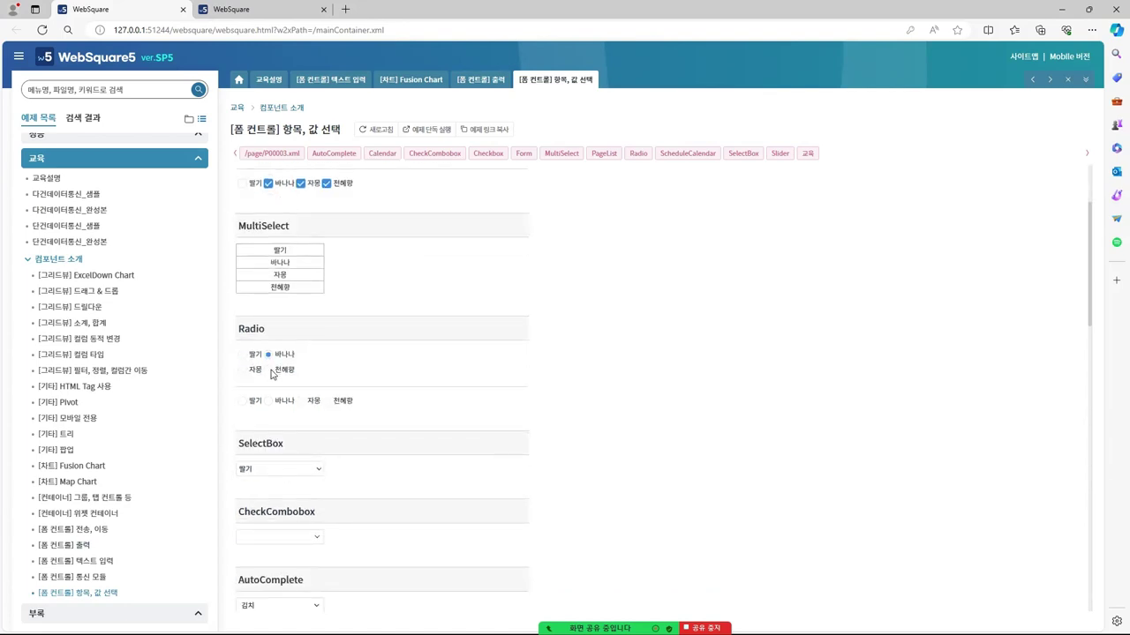
pyautogui.click(327, 404)
pyautogui.scroll(-3, 468, 380)
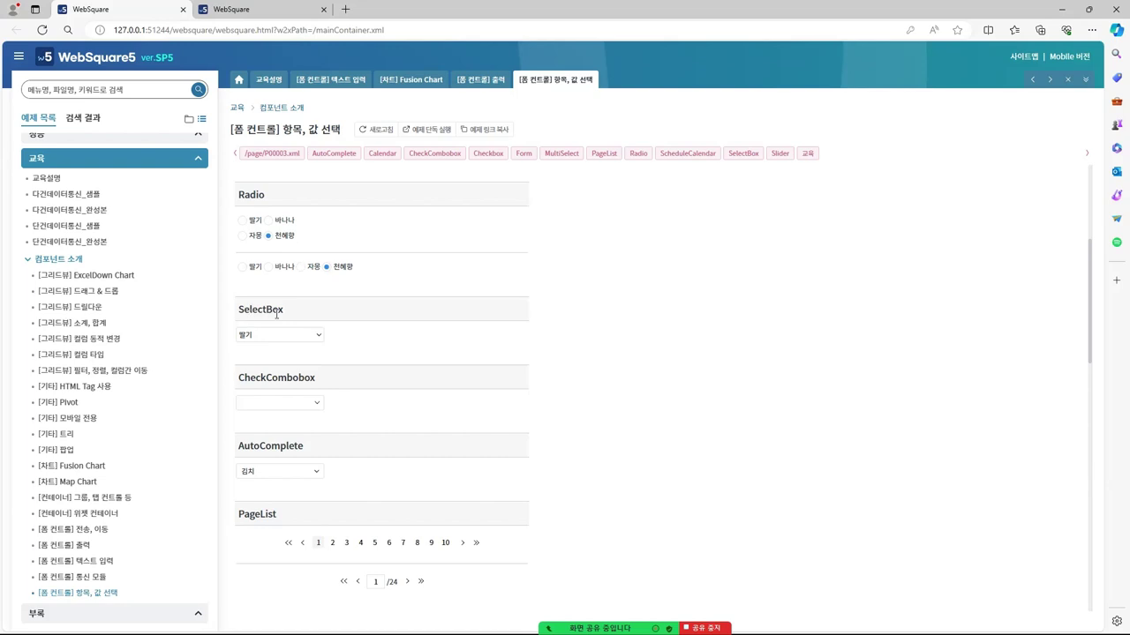
# Insert a 148×21px SelectBox from the Palette below the heading textbox and save edu01.xml
pyautogui.hotkey('alt', 'Tab')
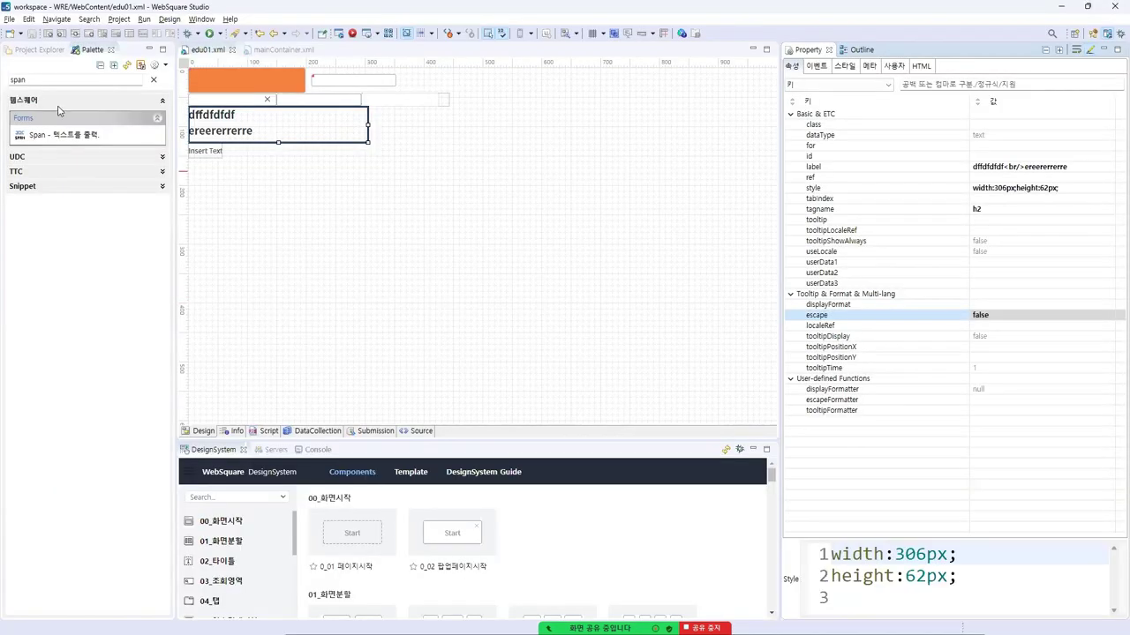
pyautogui.click(51, 80)
pyautogui.press('BackSpace')
pyautogui.press('BackSpace')
pyautogui.press('BackSpace')
pyautogui.press('BackSpace')
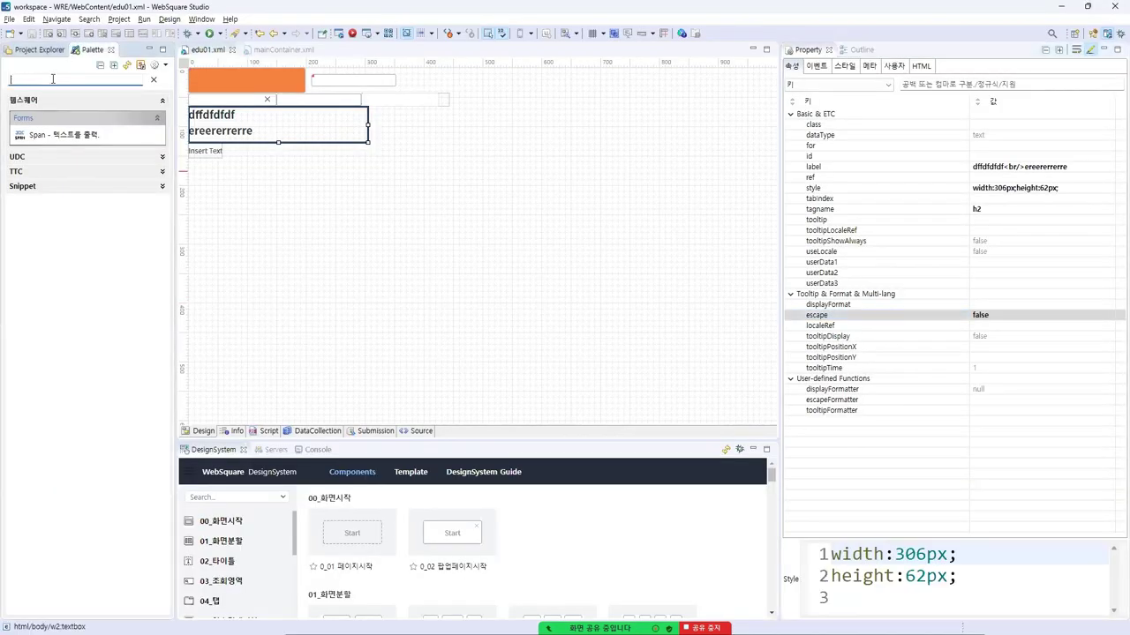
pyautogui.write('combo')
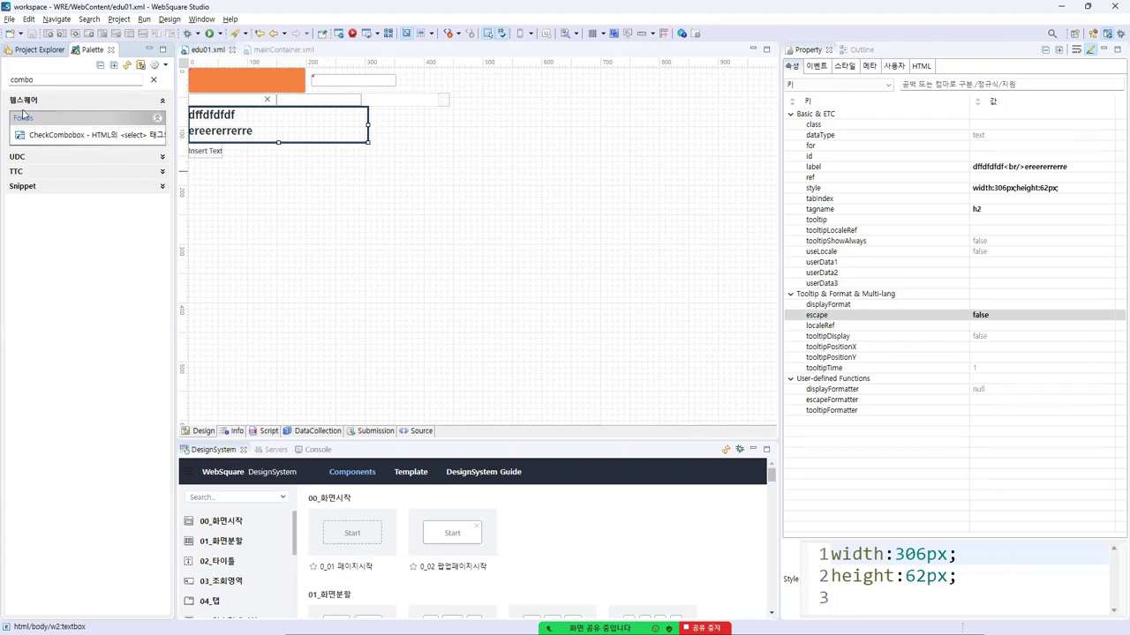
pyautogui.doubleClick(22, 79)
pyautogui.write('select')
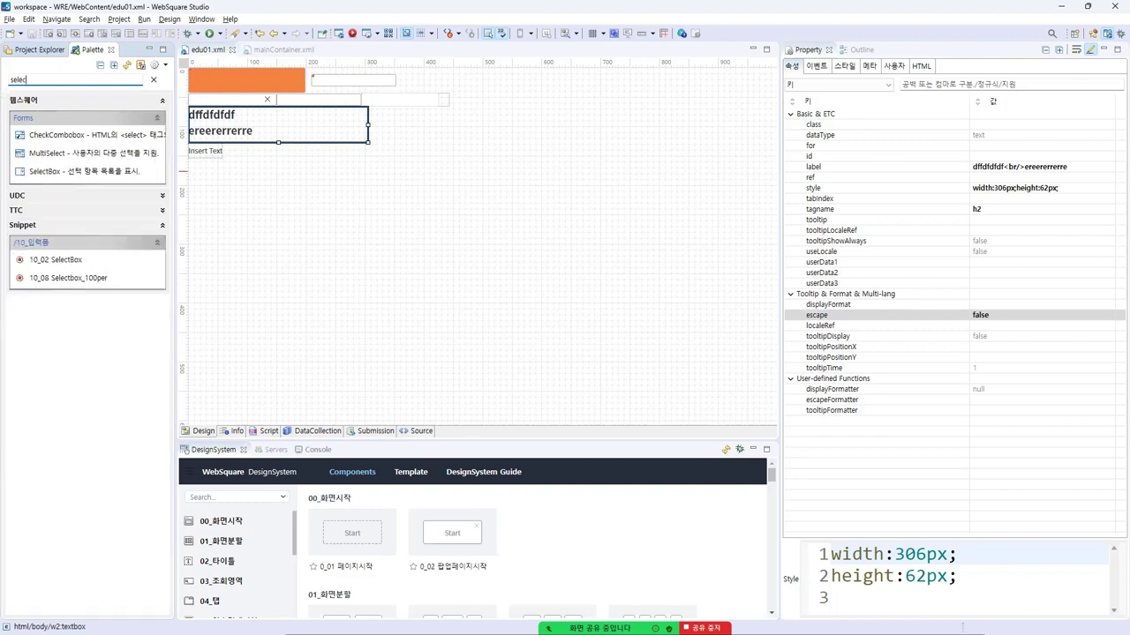
pyautogui.doubleClick(51, 173)
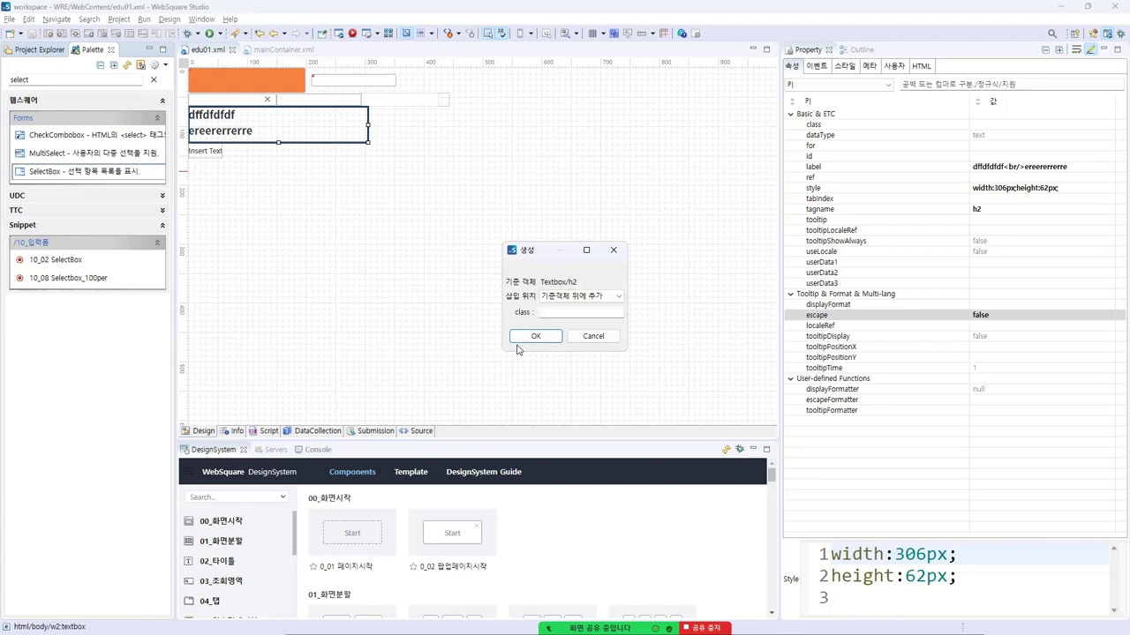
pyautogui.click(533, 336)
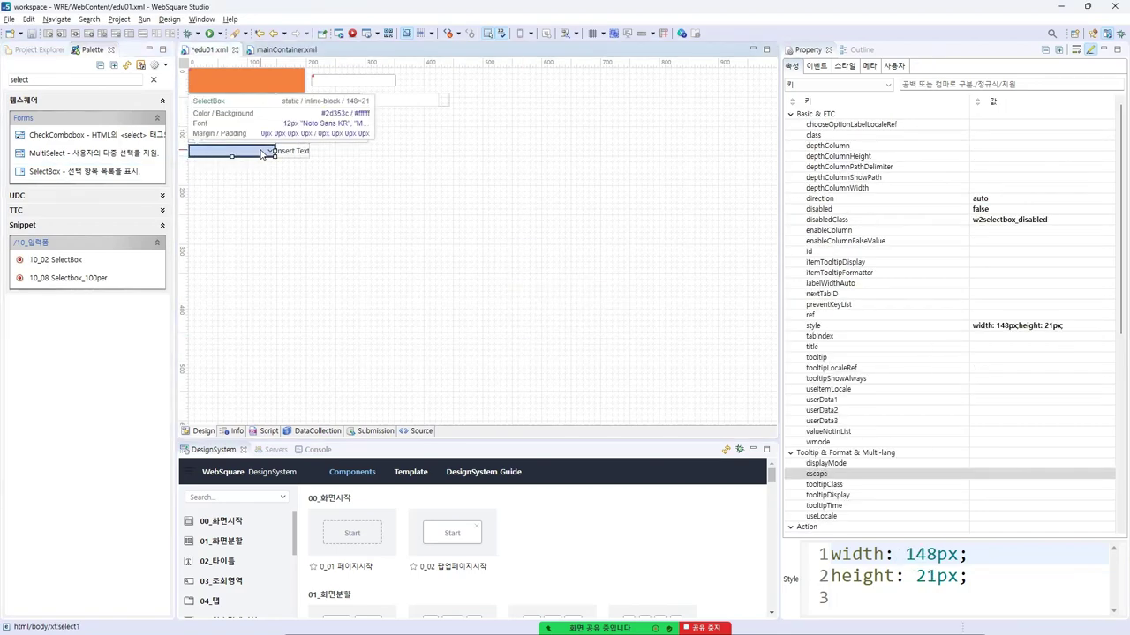
pyautogui.hotkey('ctrl', 's')
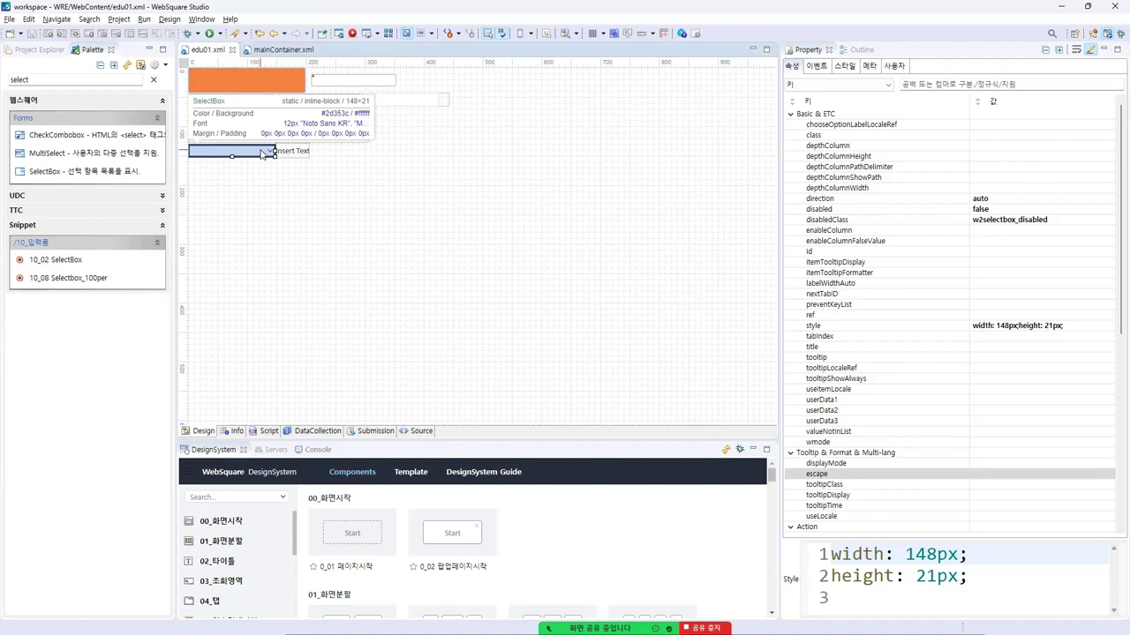
pyautogui.hotkey('alt', 'Tab')
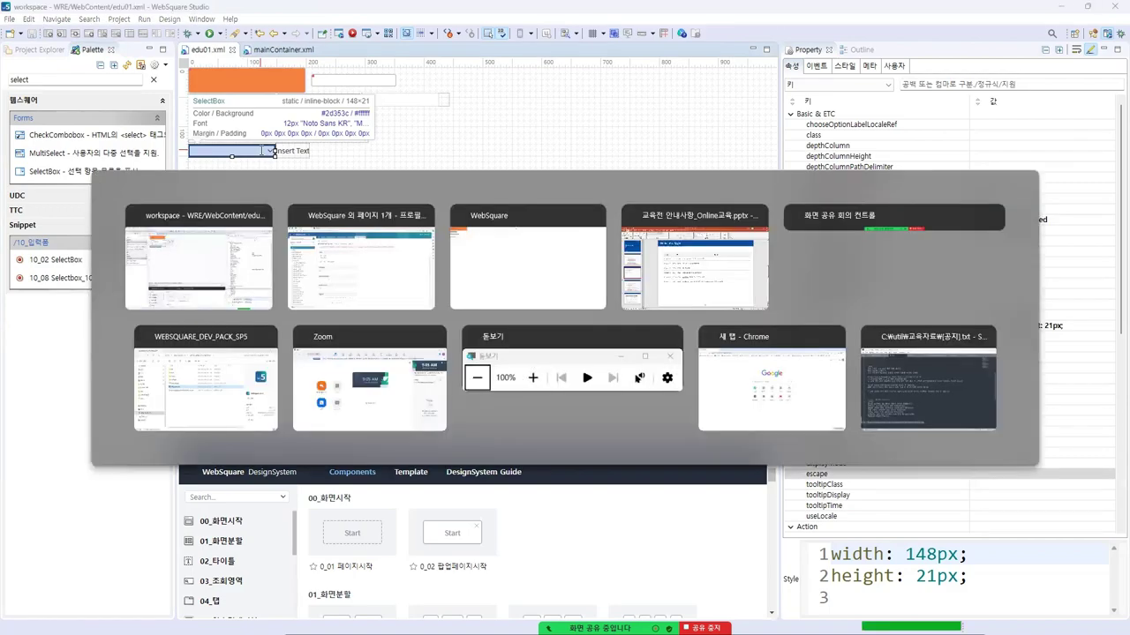
# Set the sample SelectBox to 천혜향
pyautogui.click(316, 335)
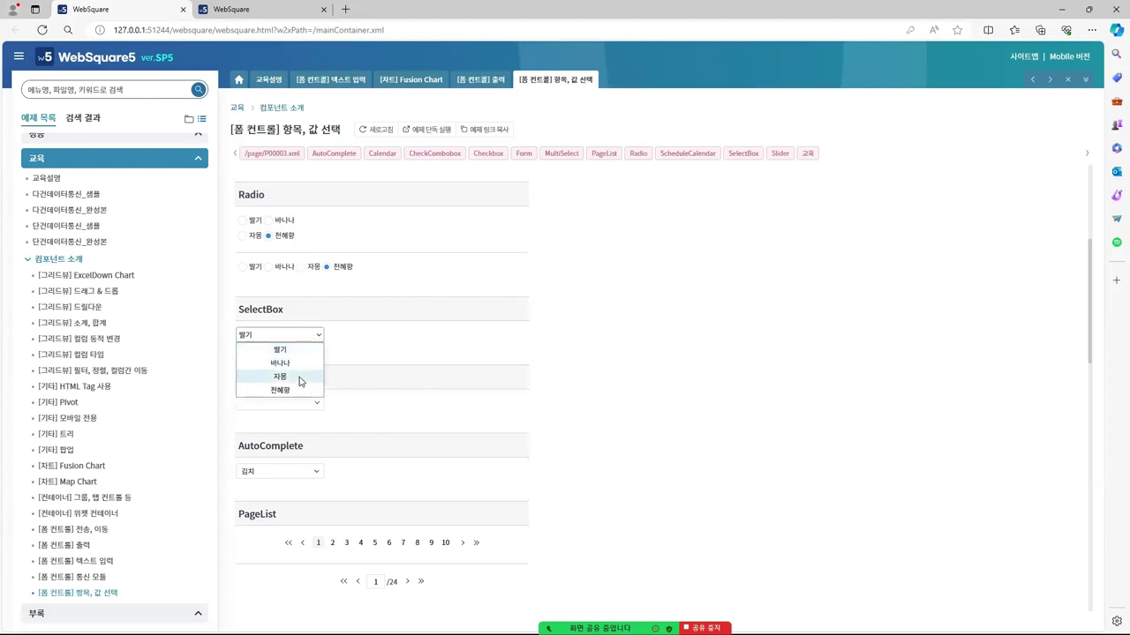
pyautogui.click(303, 360)
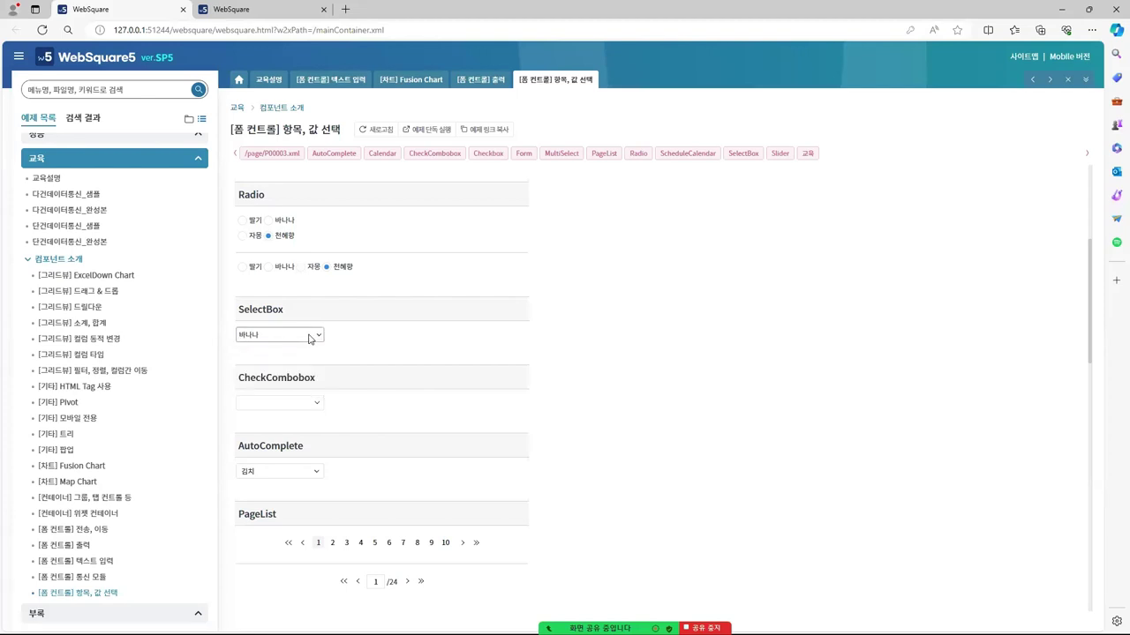
pyautogui.click(309, 335)
pyautogui.click(282, 389)
pyautogui.scroll(3, 313, 391)
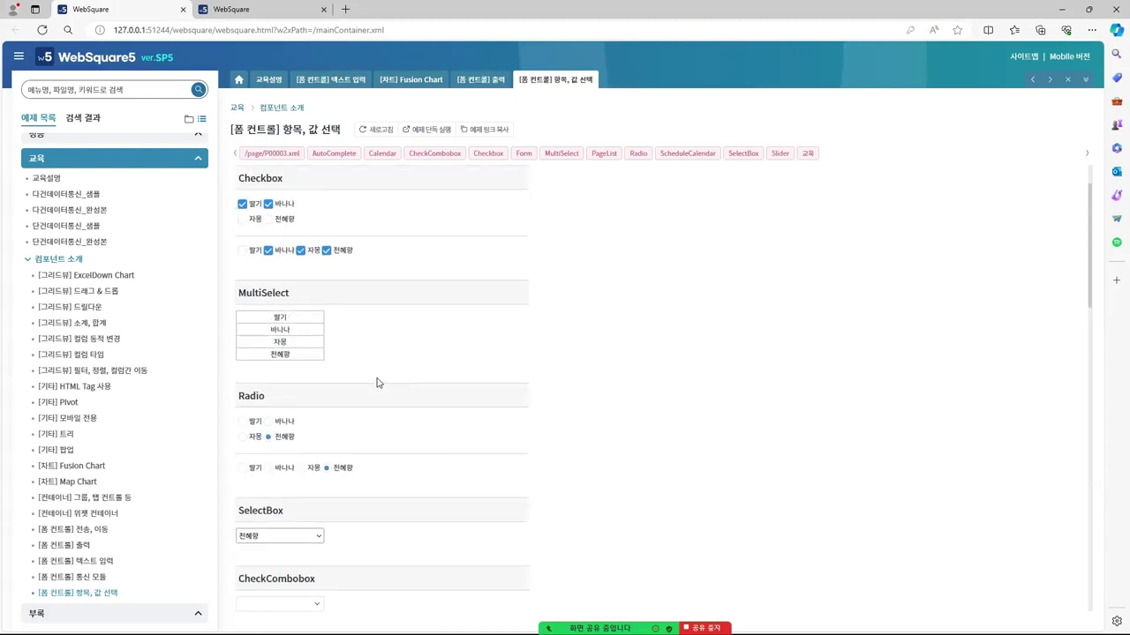
pyautogui.scroll(-2, 256, 424)
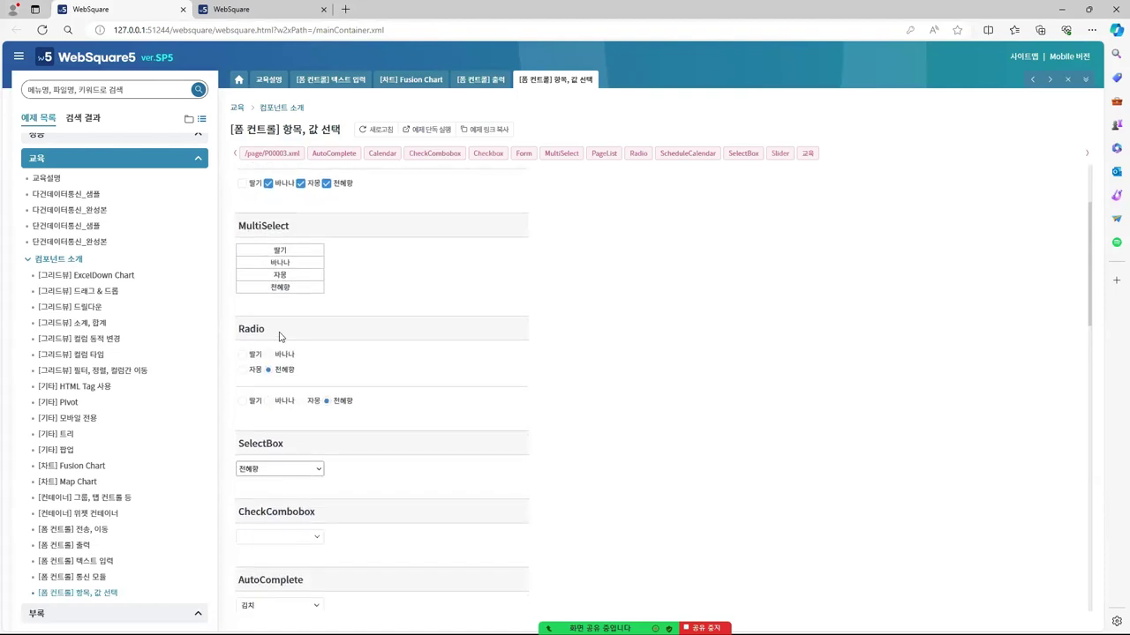
pyautogui.doubleClick(269, 445)
pyautogui.click(469, 412)
# Select all four fruits — 딸기, 바나나, 자몽 and 천혜향 — in the MultiSelect list
pyautogui.click(280, 252)
pyautogui.click(280, 263)
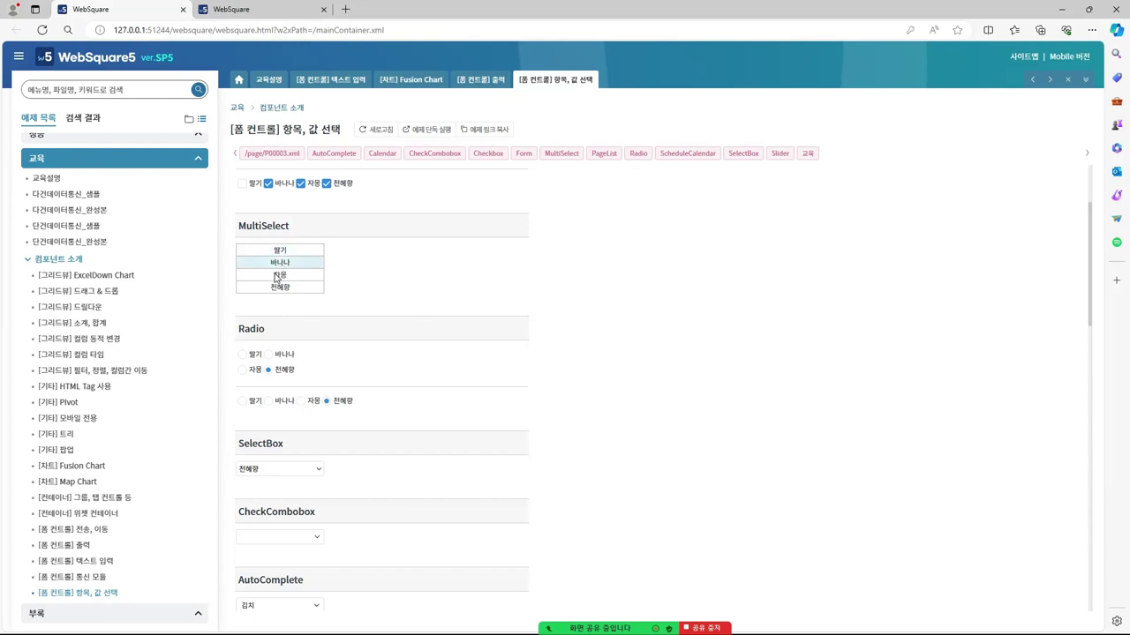
pyautogui.click(277, 276)
pyautogui.click(276, 287)
pyautogui.click(275, 279)
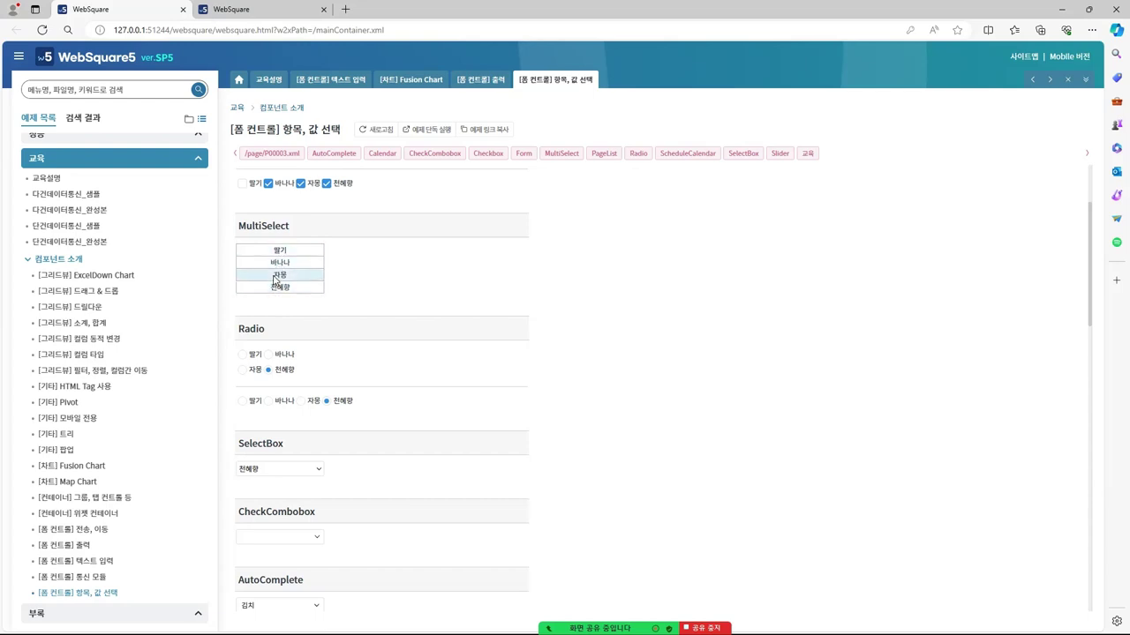
pyautogui.click(271, 263)
pyautogui.click(266, 252)
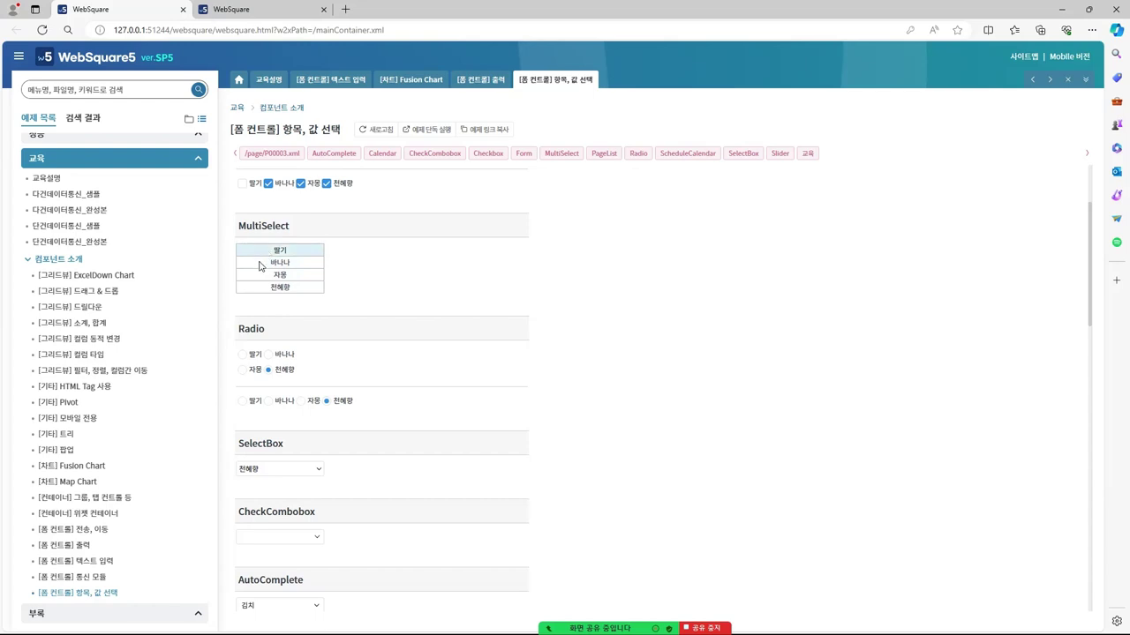
pyautogui.click(260, 265)
pyautogui.click(260, 277)
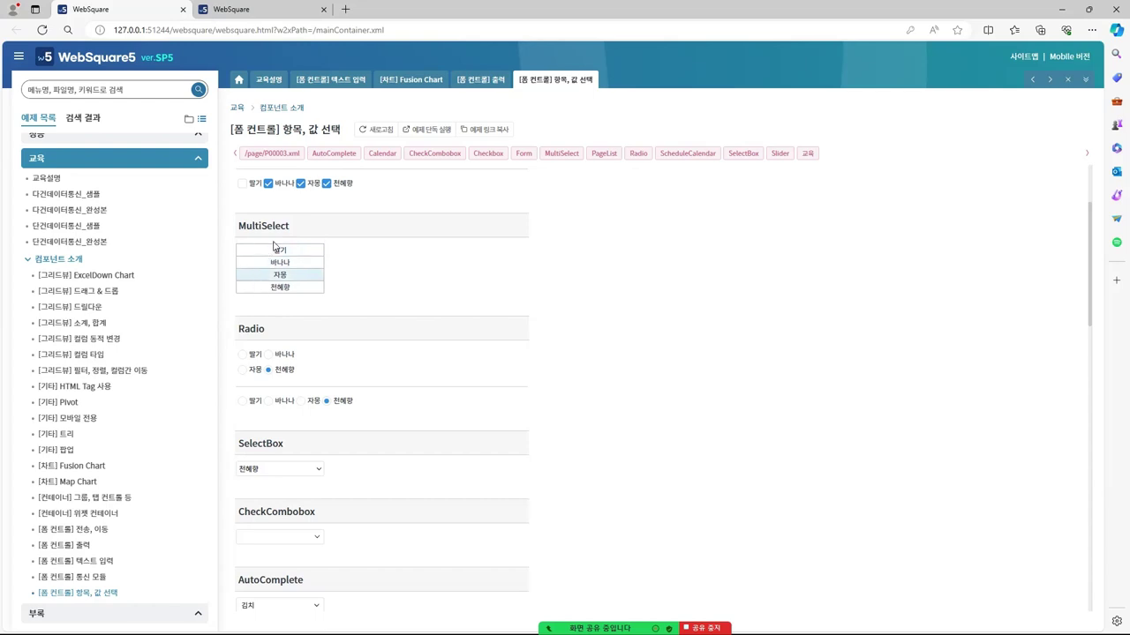
pyautogui.keyDown('ctrl'); pyautogui.click(269, 251); pyautogui.keyUp('ctrl')
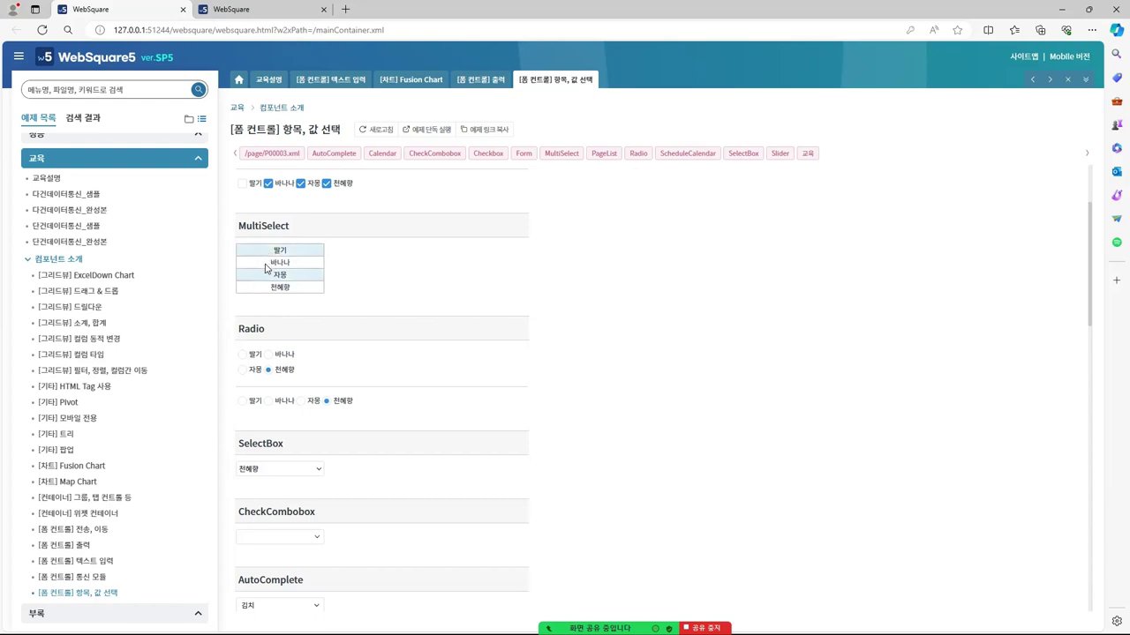
pyautogui.keyDown('ctrl'); pyautogui.click(266, 265); pyautogui.keyUp('ctrl')
pyautogui.keyDown('ctrl'); pyautogui.click(275, 287); pyautogui.keyUp('ctrl')
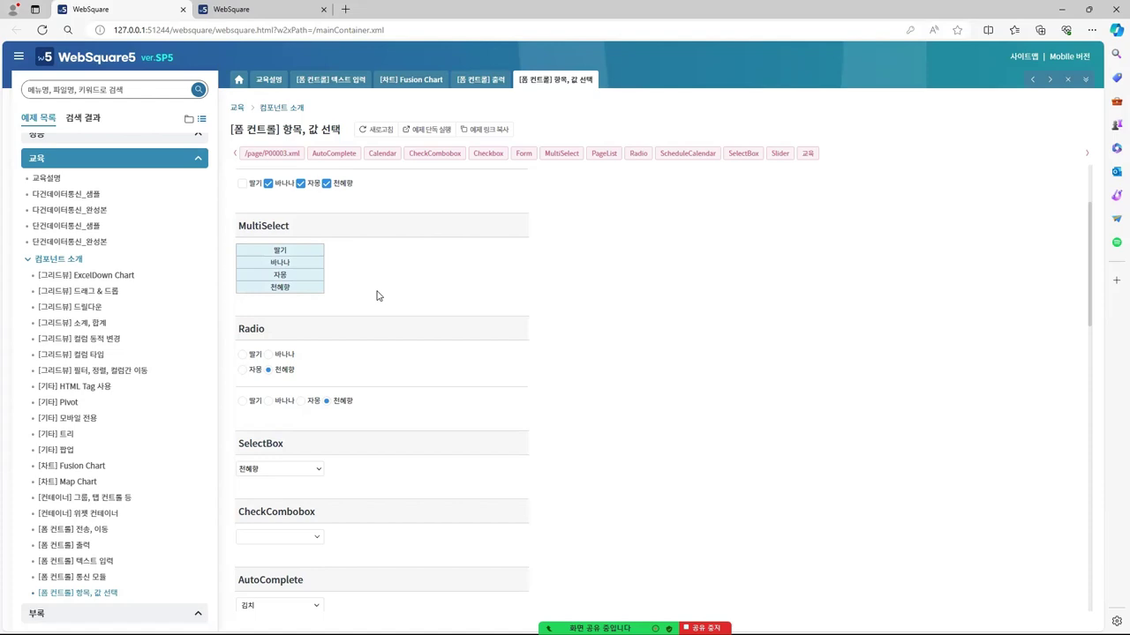
# Check 딸기, 바나나 and 자몽 in the CheckCombobox
pyautogui.scroll(-3, 377, 296)
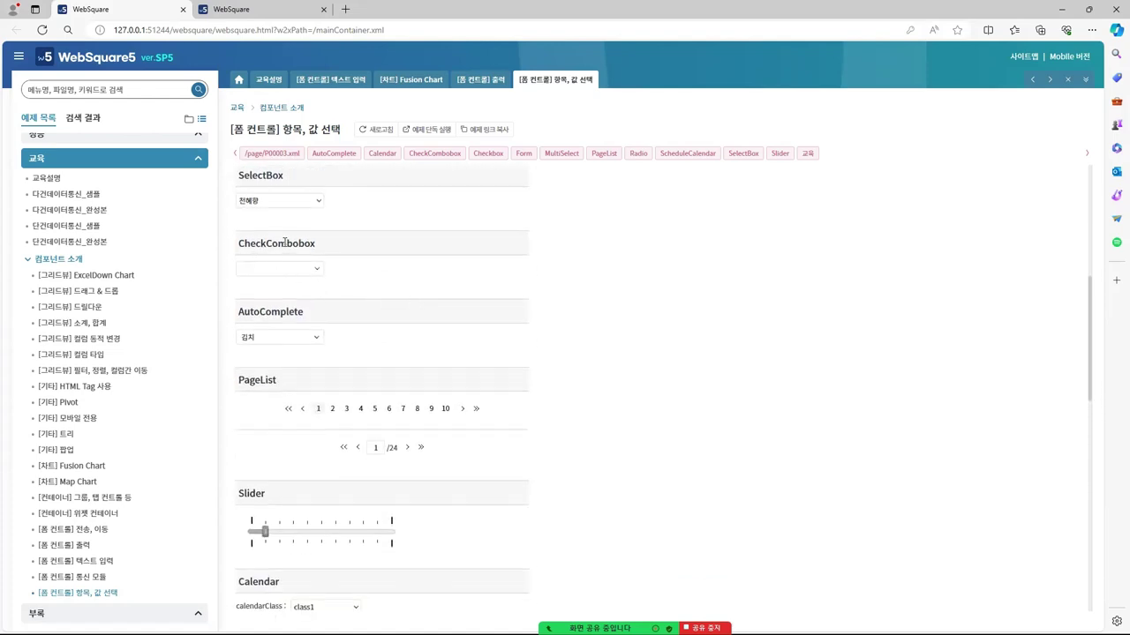
pyautogui.doubleClick(294, 238)
pyautogui.click(340, 259)
pyautogui.click(316, 273)
pyautogui.click(246, 283)
pyautogui.click(246, 298)
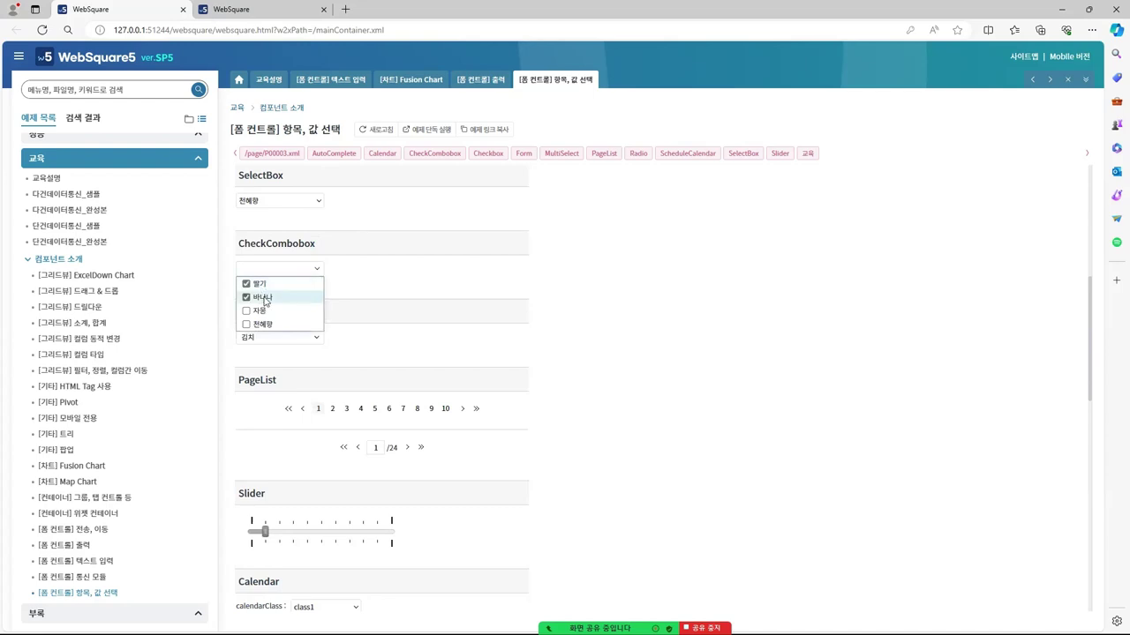
pyautogui.click(422, 259)
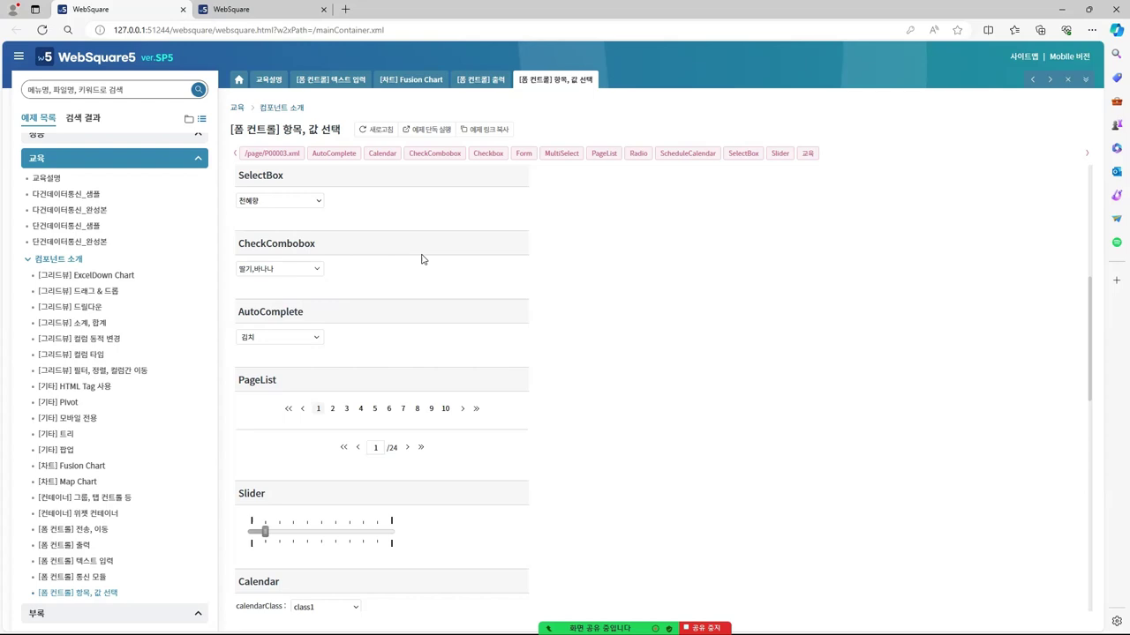
pyautogui.click(316, 269)
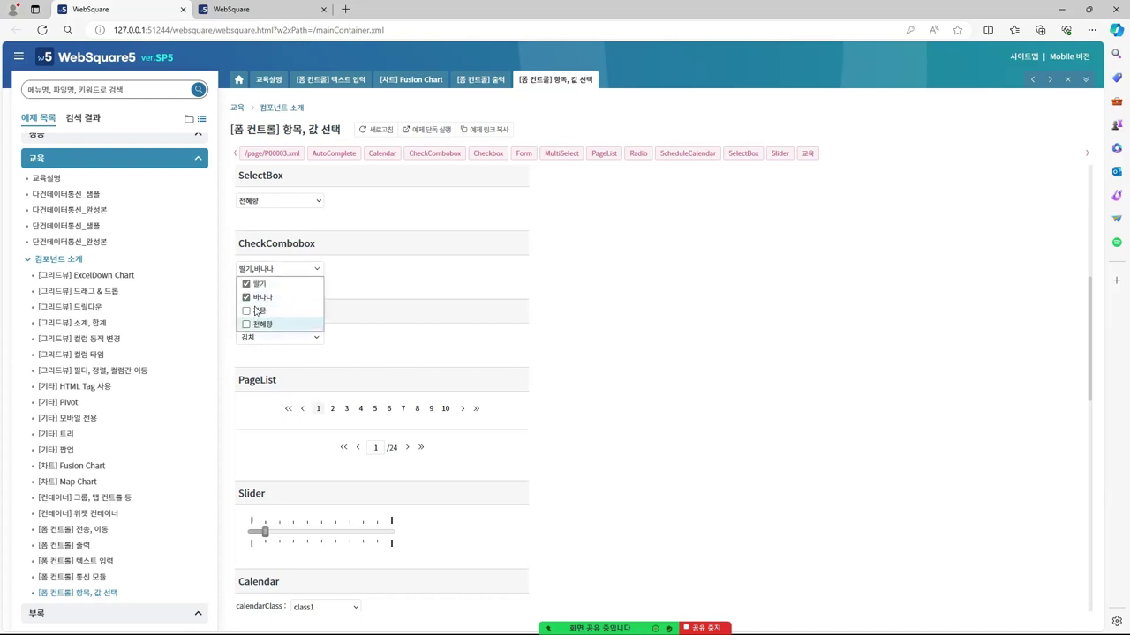
pyautogui.click(250, 310)
pyautogui.click(359, 270)
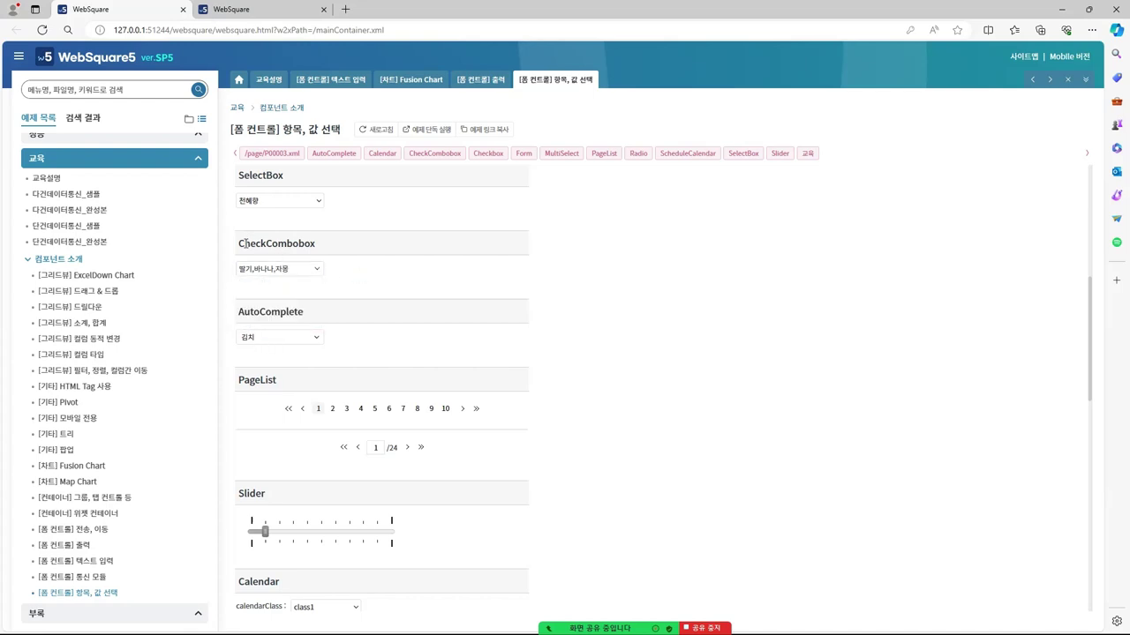
pyautogui.moveTo(241, 244); pyautogui.dragTo(314, 231)
pyautogui.click(336, 258)
# Replace 김치 with 김밥 in the AutoComplete box via its suggestions
pyautogui.scroll(-1, 304, 319)
pyautogui.click(318, 272)
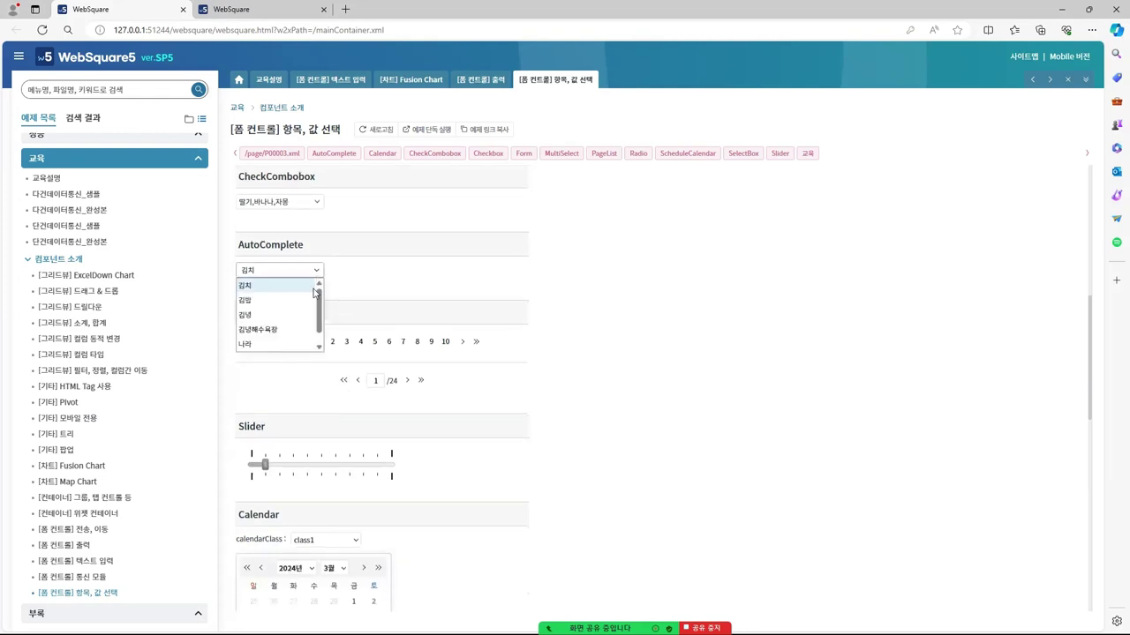
pyautogui.doubleClick(251, 270)
pyautogui.press('BackSpace')
pyautogui.write('ㄱ')
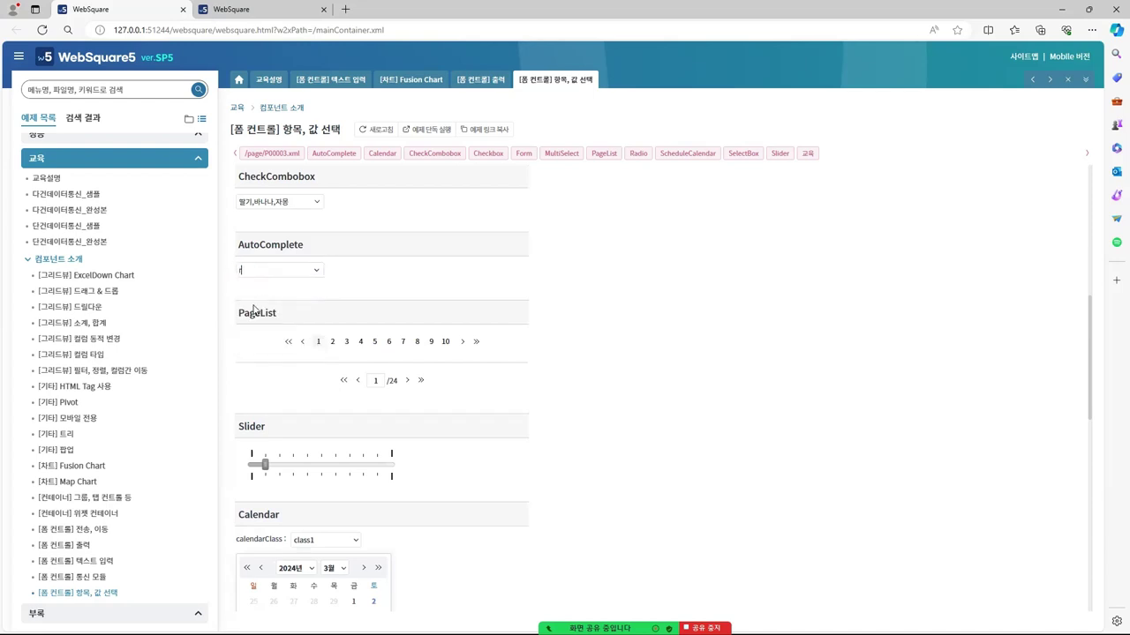
pyautogui.write('김')
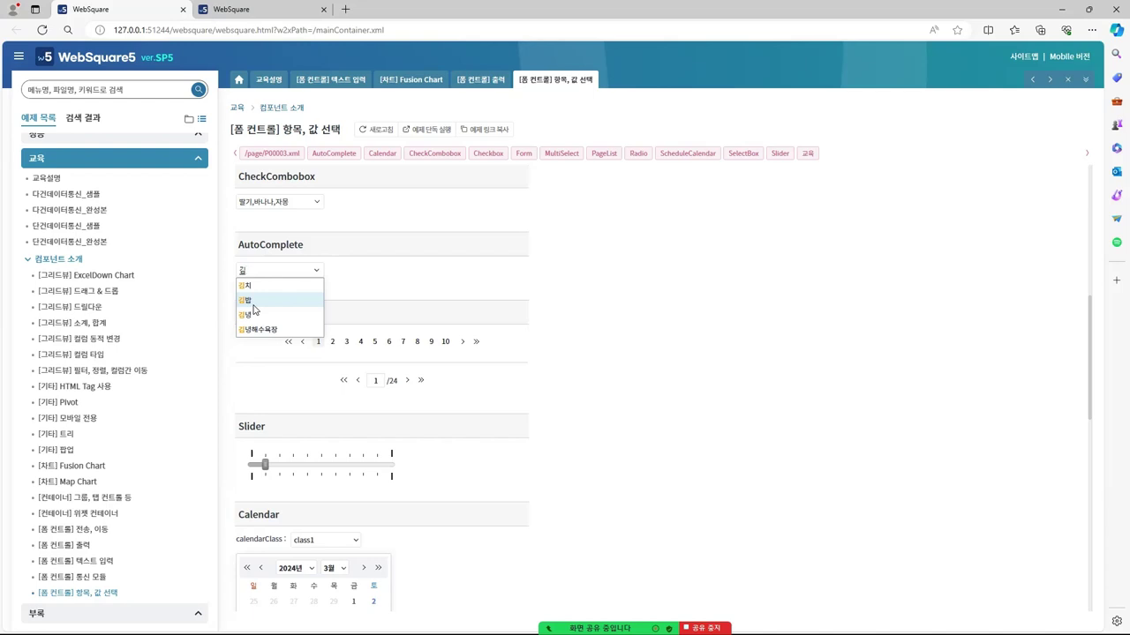
pyautogui.click(254, 306)
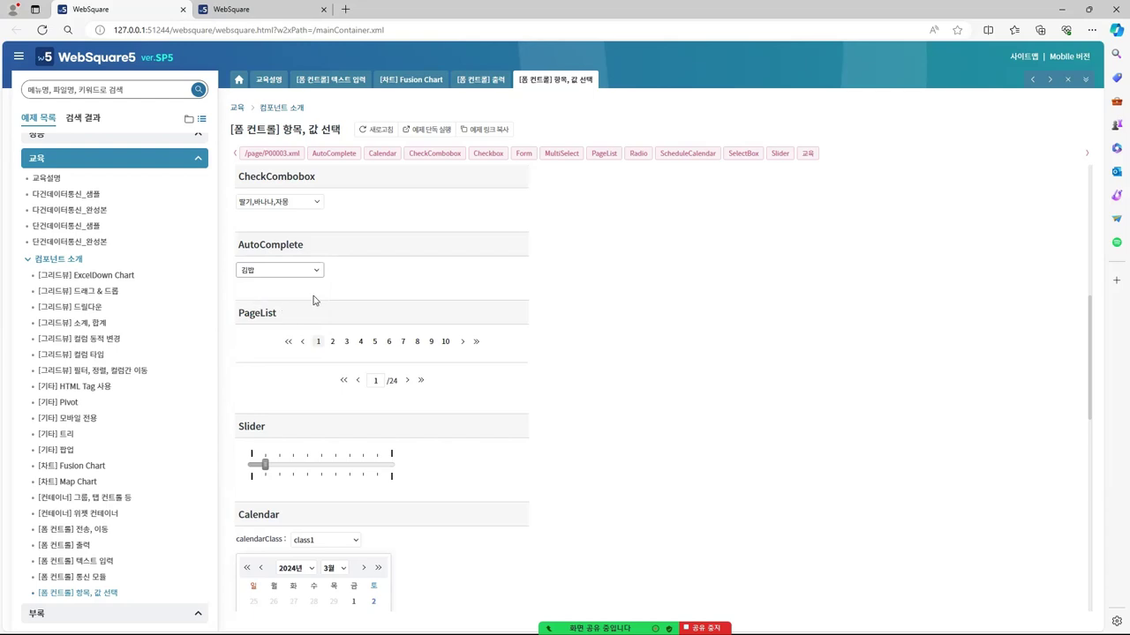
# Recheck the SelectBox and AutoComplete (kept at 김밥) and focus the second pager's page input
pyautogui.scroll(2, 292, 309)
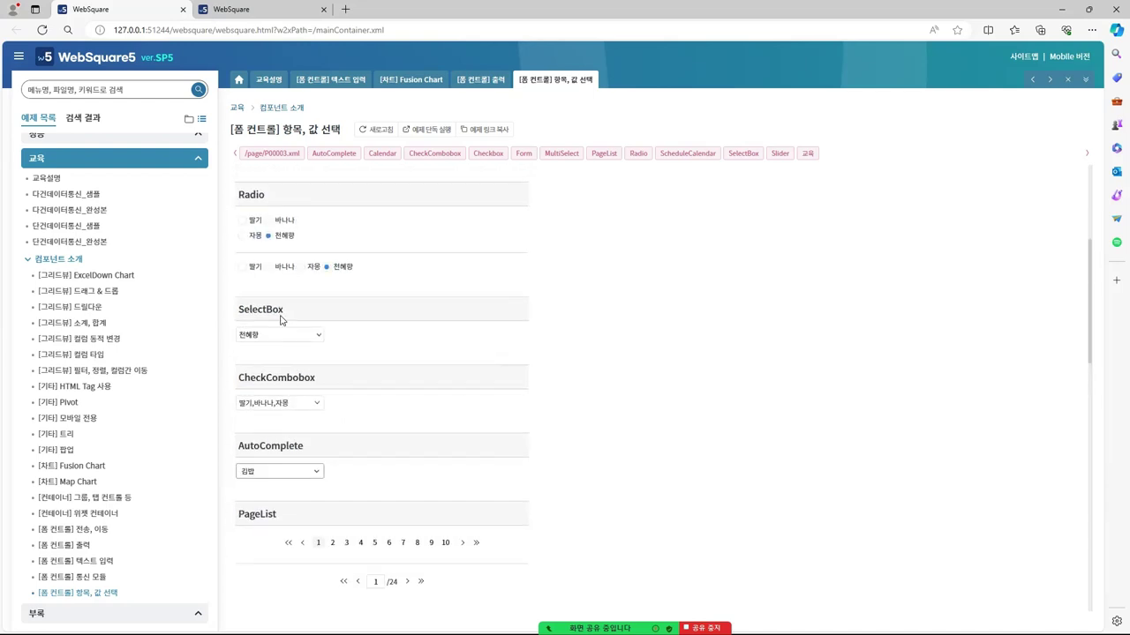
pyautogui.click(300, 339)
pyautogui.click(353, 344)
pyautogui.scroll(-2, 349, 352)
pyautogui.click(307, 338)
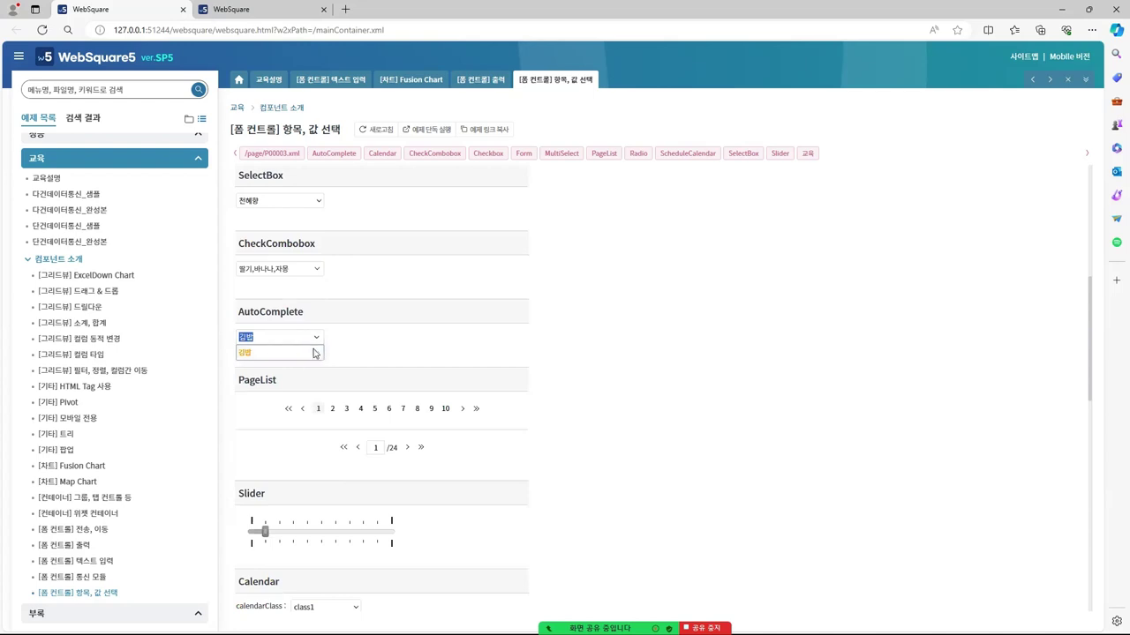
pyautogui.click(316, 337)
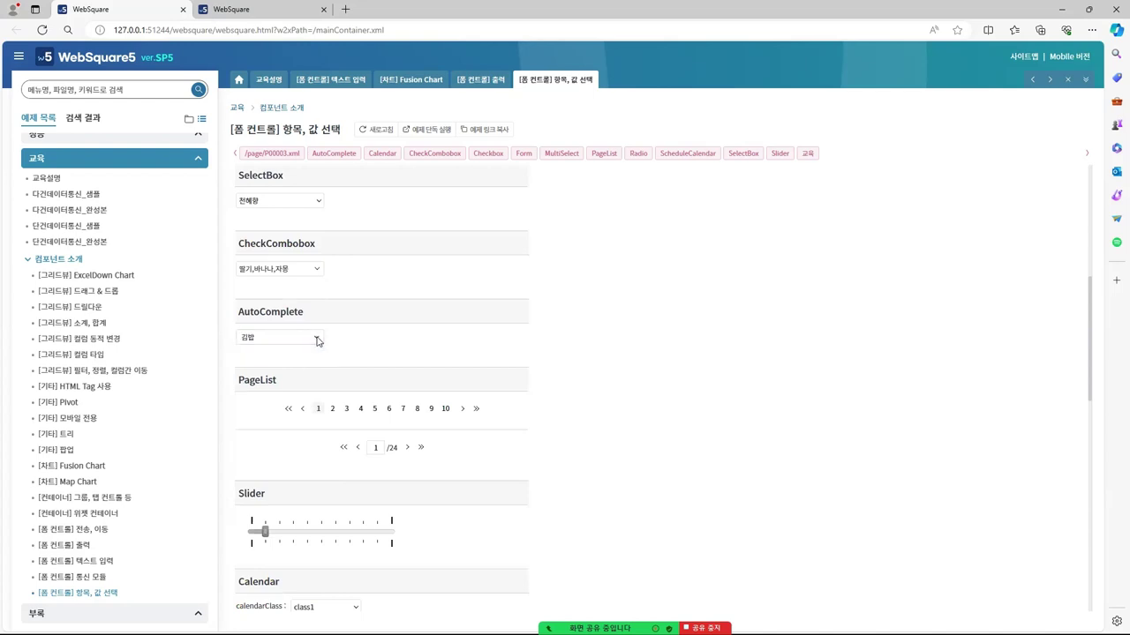
pyautogui.click(369, 352)
pyautogui.scroll(-2, 361, 327)
pyautogui.scroll(1, 327, 265)
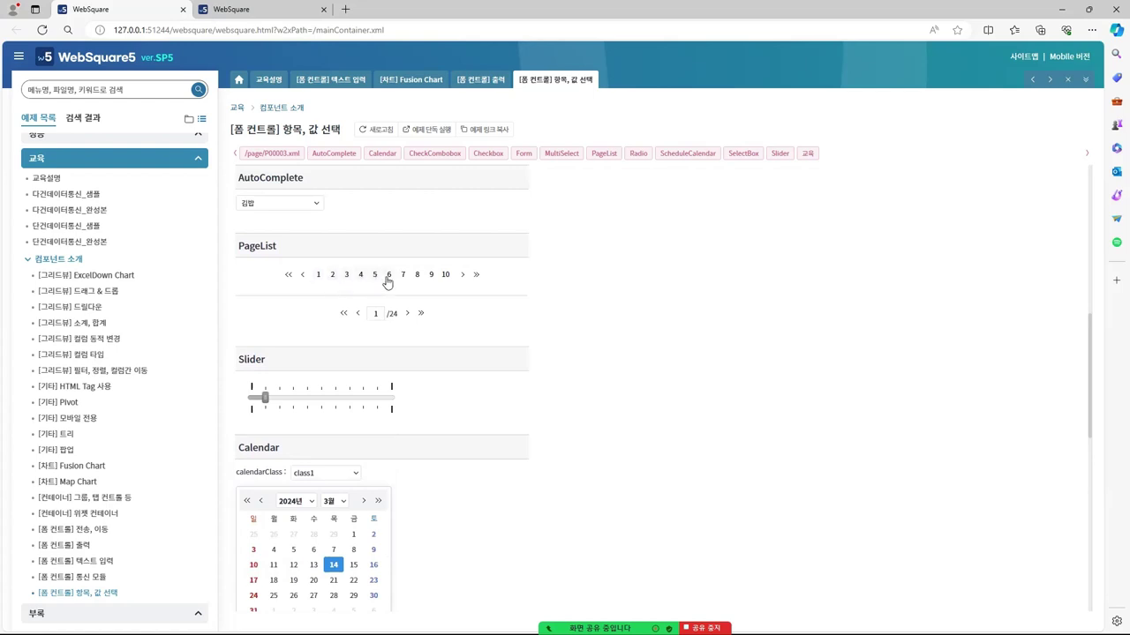
pyautogui.scroll(-1, 454, 328)
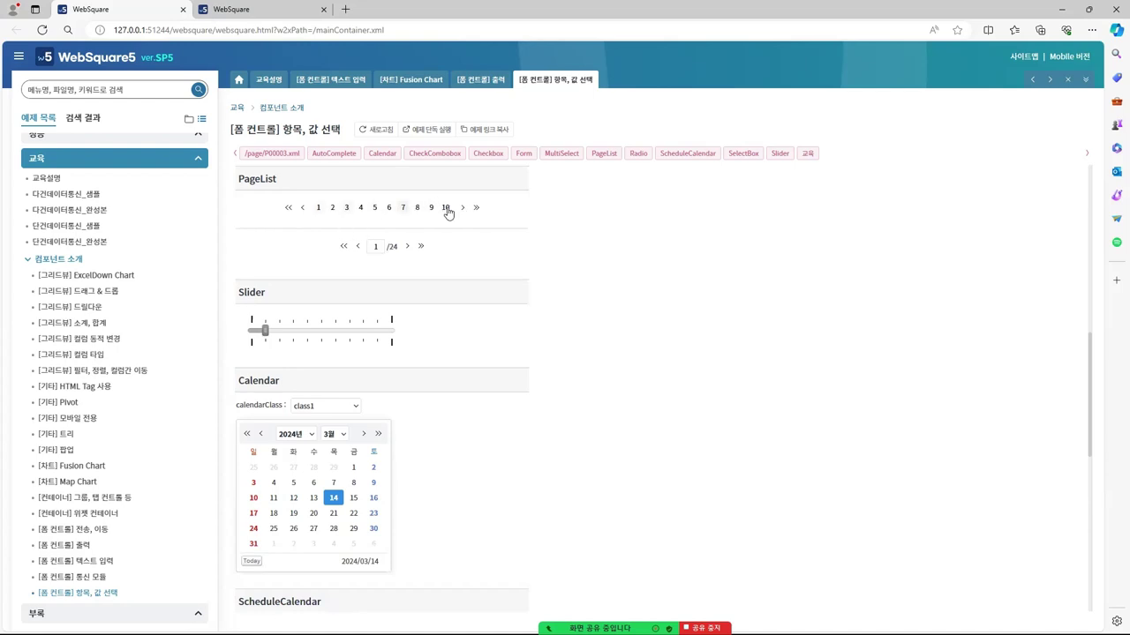
pyautogui.click(377, 247)
pyautogui.scroll(-1, 304, 294)
# Drag the Slider further right and pick 2024/03/19 in the Calendar
pyautogui.moveTo(296, 267); pyautogui.dragTo(368, 267)
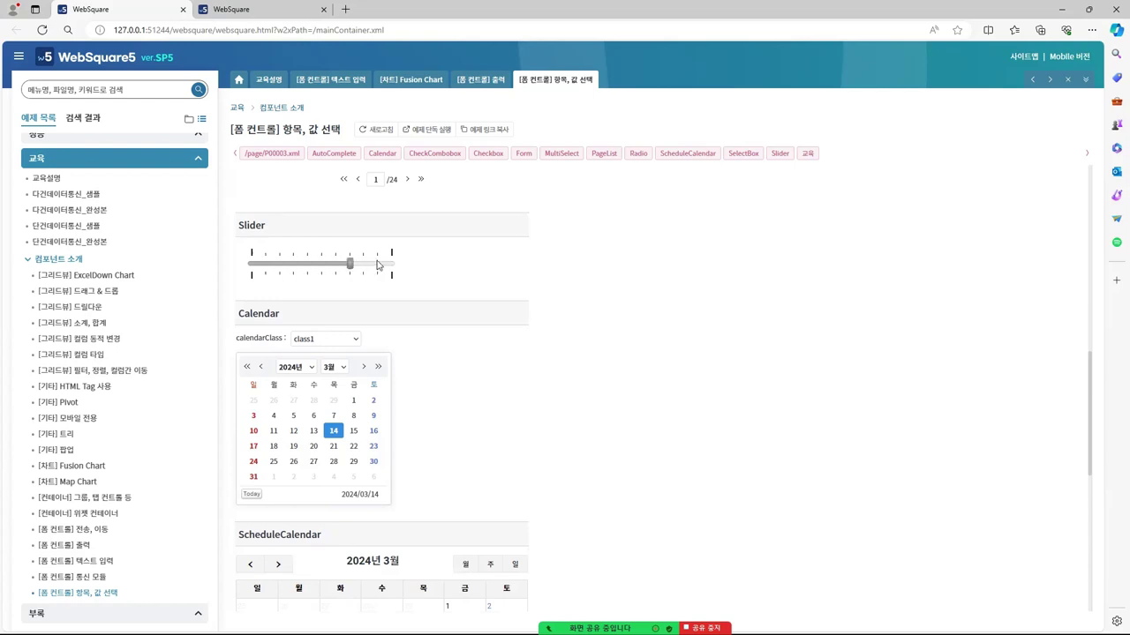
pyautogui.scroll(-1, 428, 316)
pyautogui.scroll(-2, 425, 318)
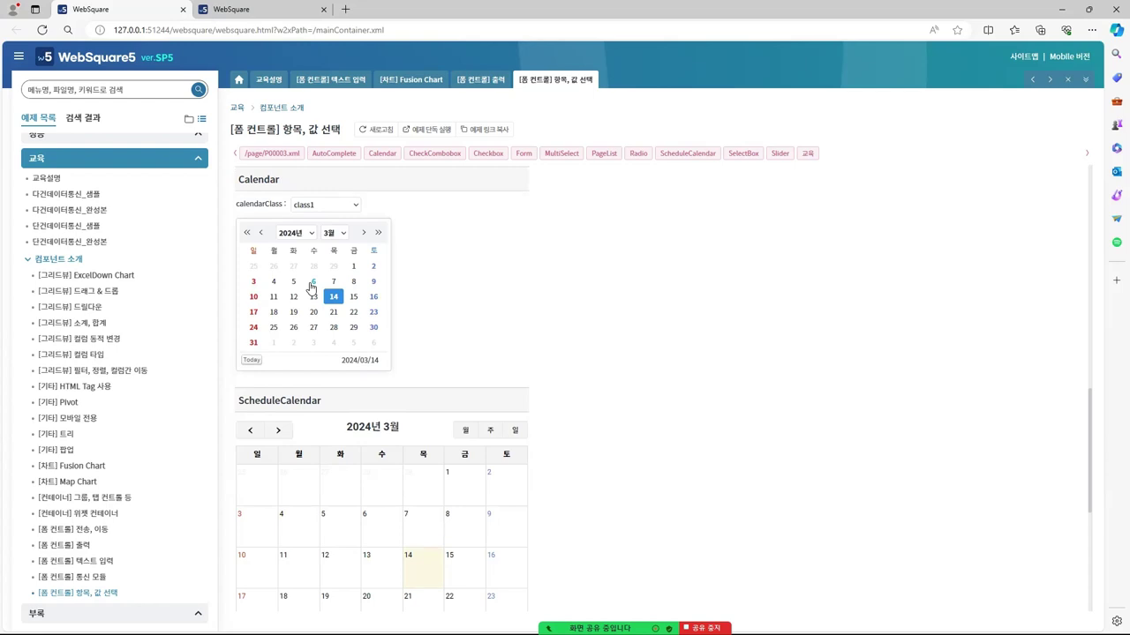
pyautogui.click(293, 312)
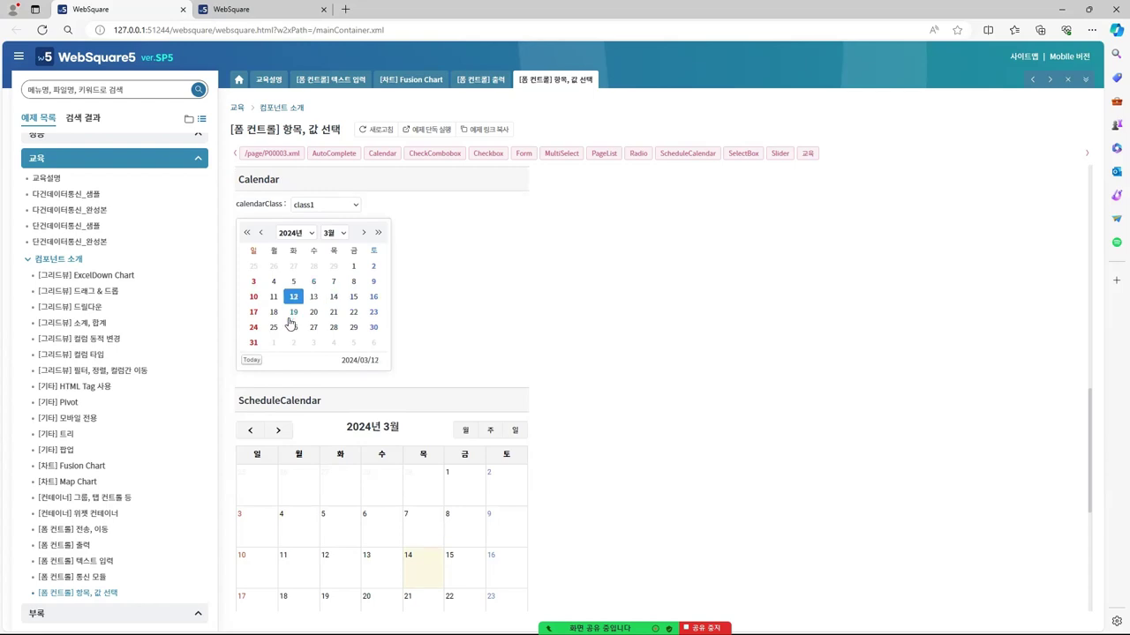
# Switch the Calendar's calendarClass to class4
pyautogui.click(344, 212)
pyautogui.click(340, 275)
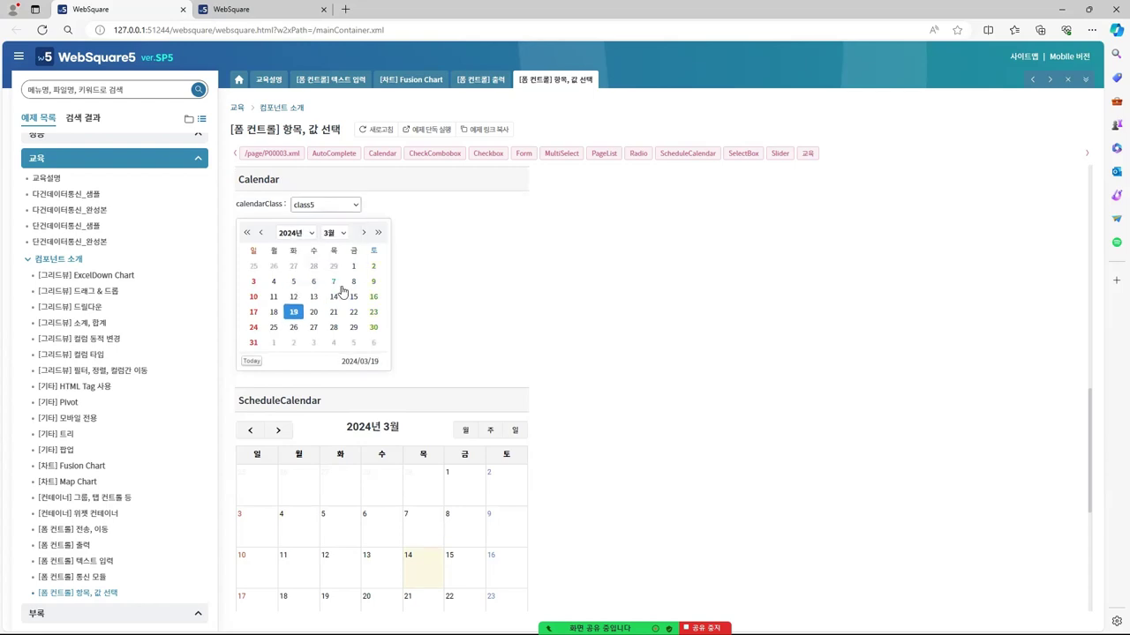
pyautogui.click(341, 212)
pyautogui.click(342, 260)
# On the [폼 컨트롤] 텍스트 입력 sample, open and close the InputCalendar date picker
pyautogui.click(334, 80)
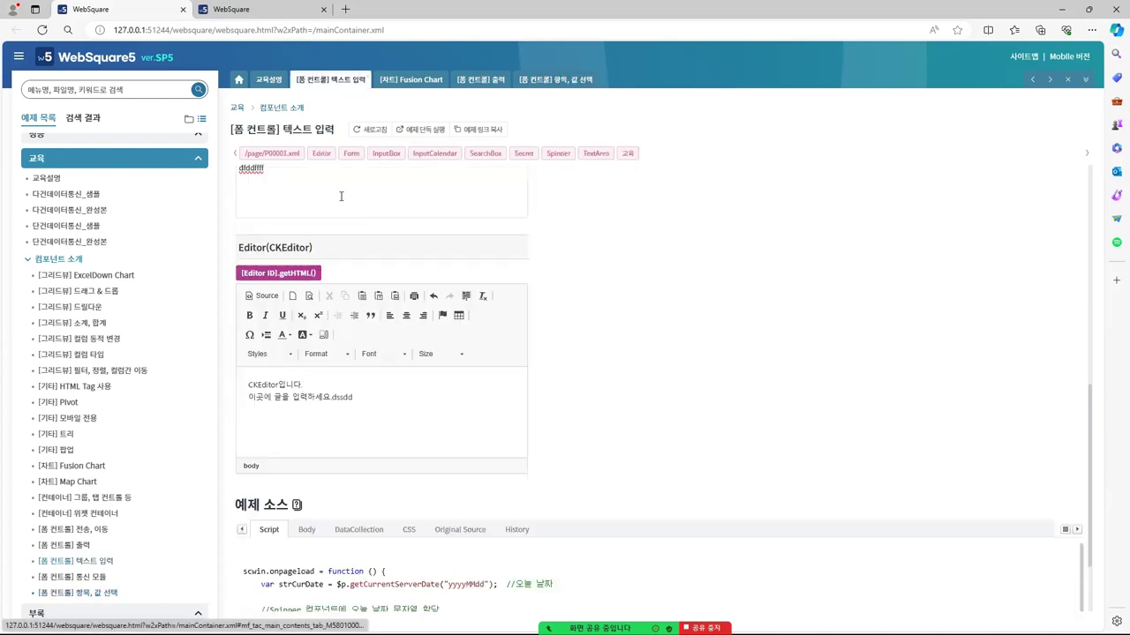
pyautogui.scroll(5, 338, 292)
pyautogui.scroll(1, 337, 293)
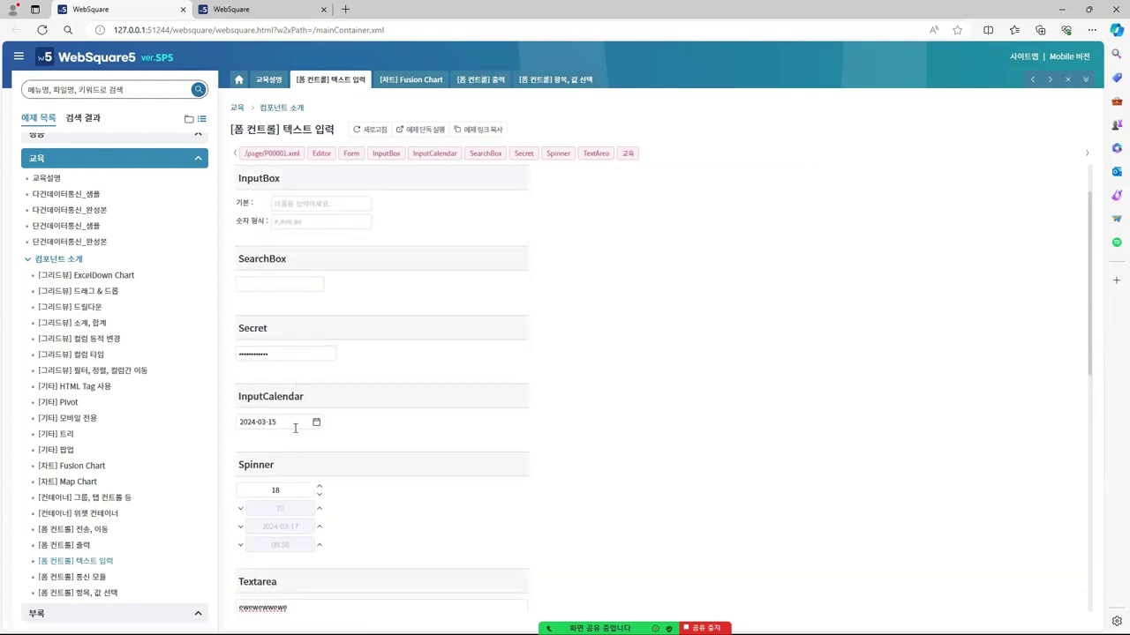
pyautogui.click(316, 422)
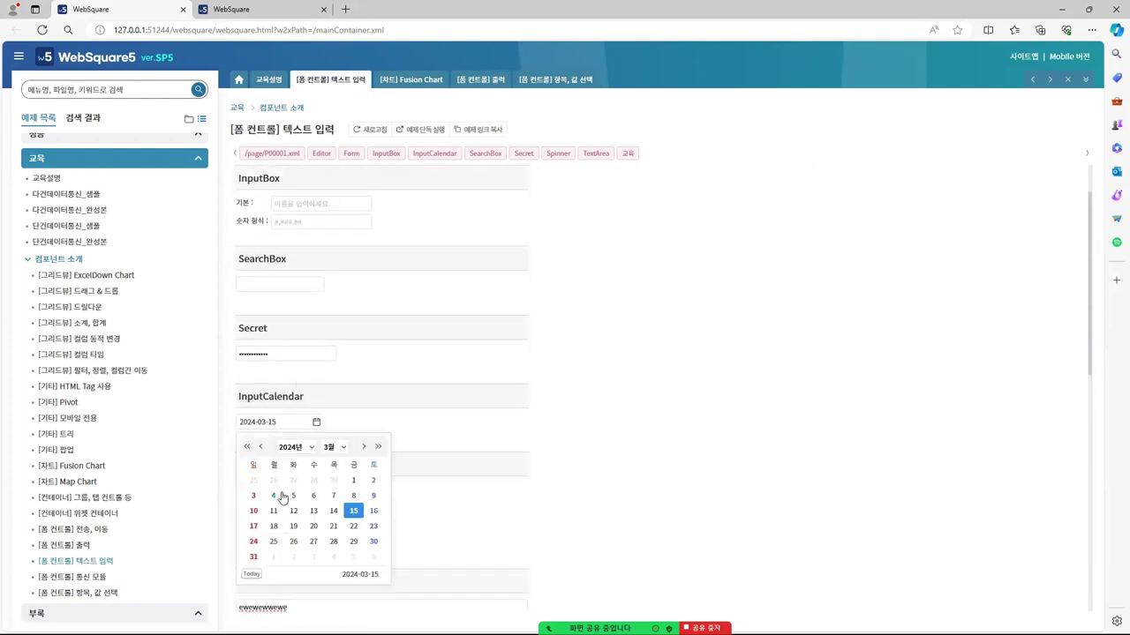
pyautogui.click(637, 281)
# Look over the 항목, 값 선택 sample, then open the [폼 컨트롤] 전송, 이동 page
pyautogui.click(556, 81)
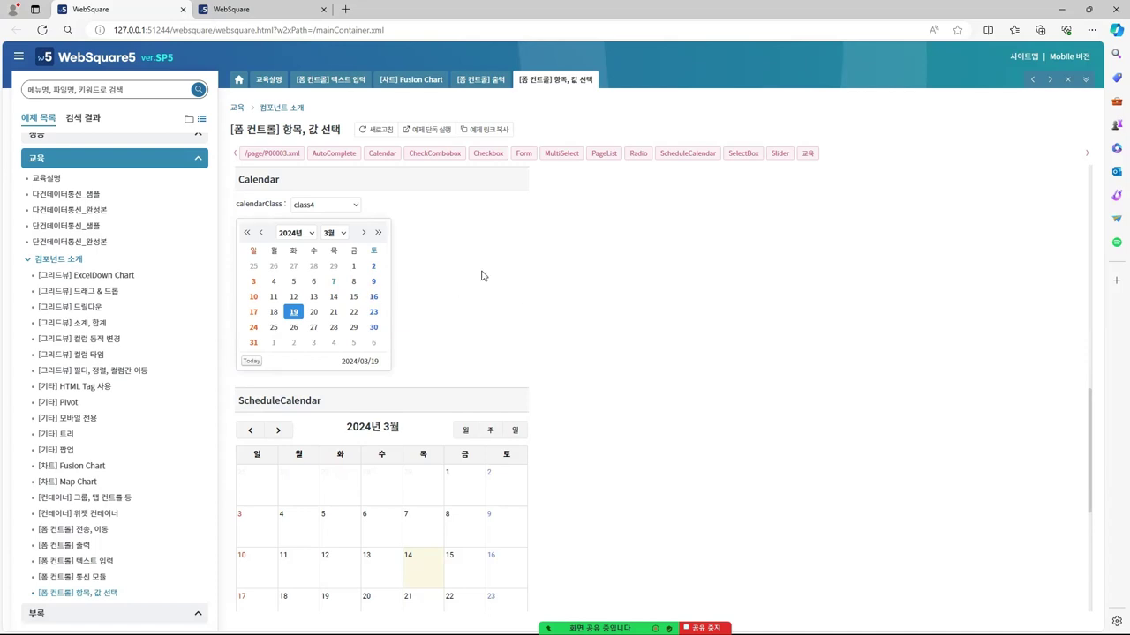
pyautogui.scroll(-2, 484, 276)
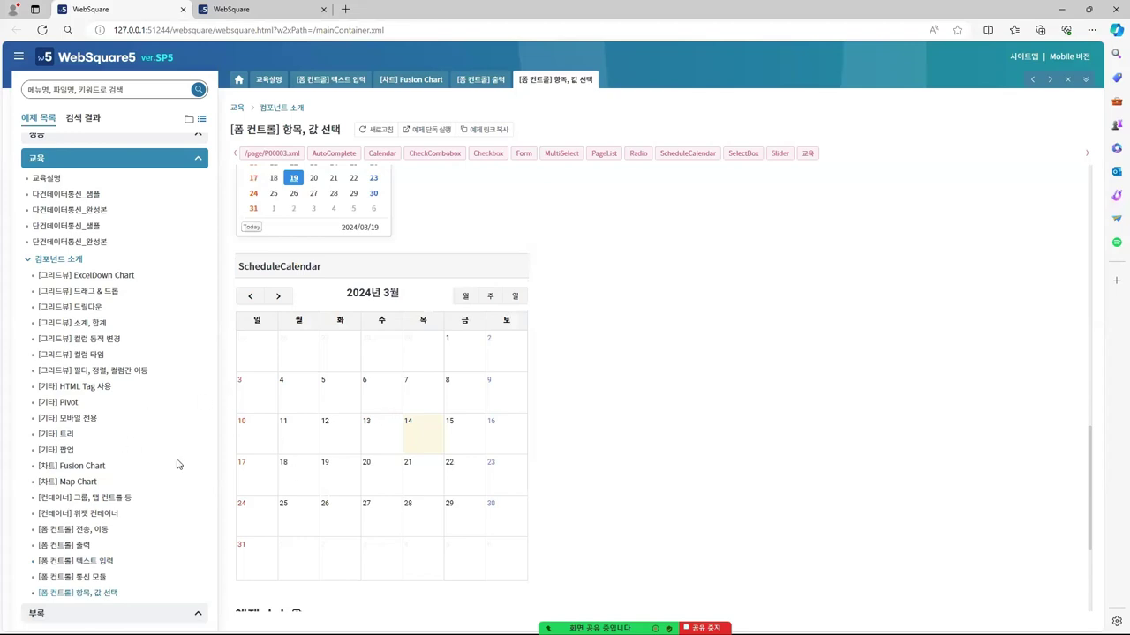
pyautogui.click(90, 531)
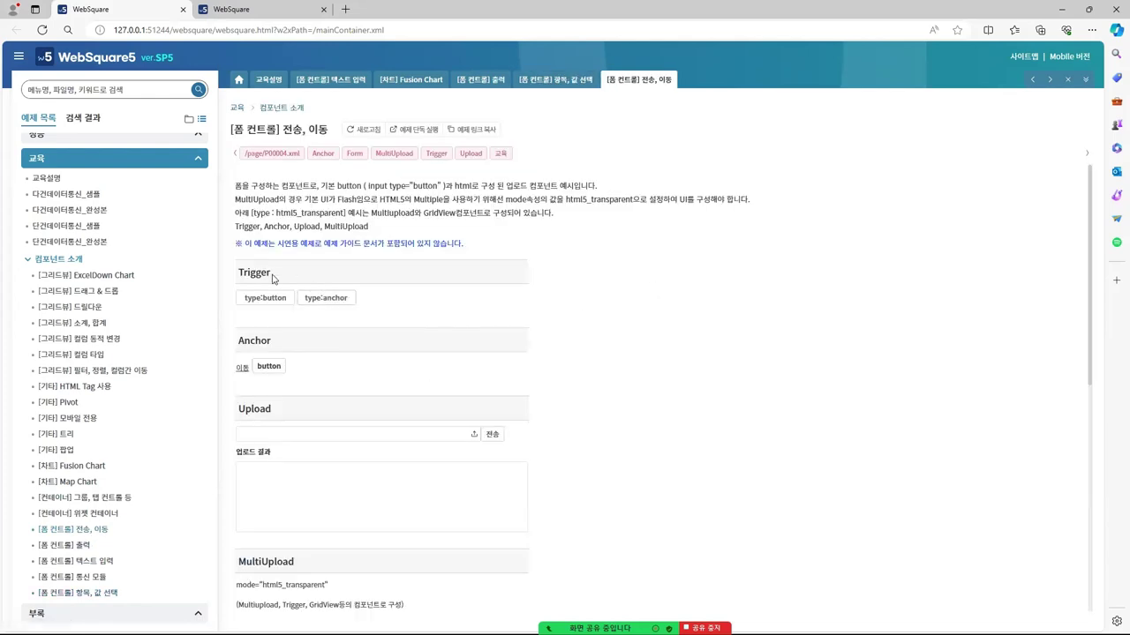
# Search the Studio palette for trigger to match the browser's Trigger sample
pyautogui.doubleClick(257, 276)
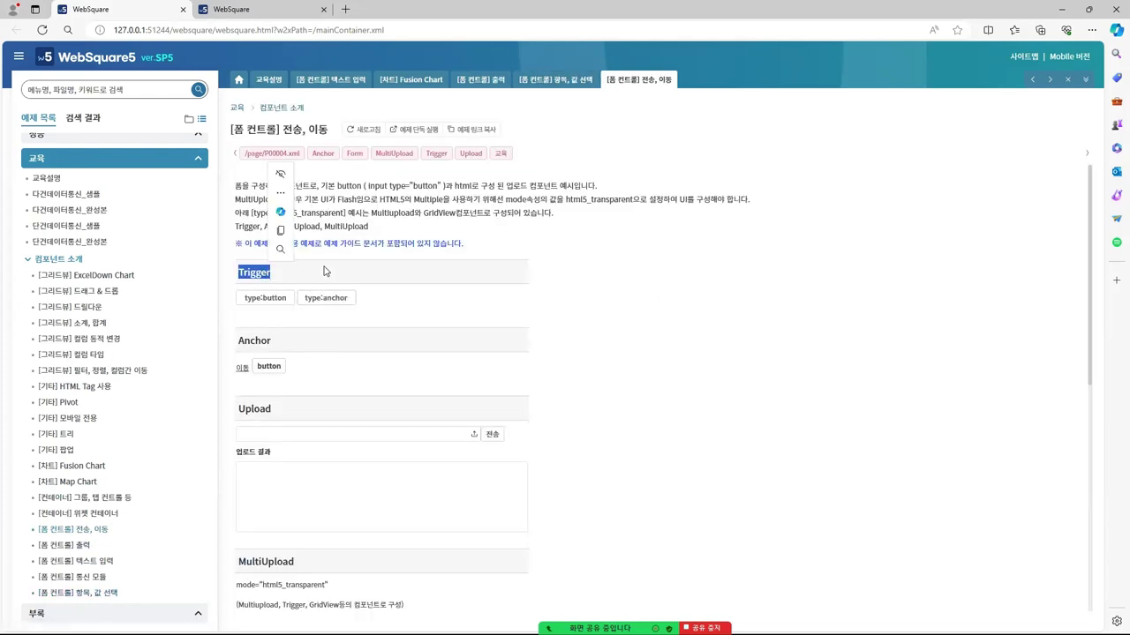
pyautogui.click(254, 274)
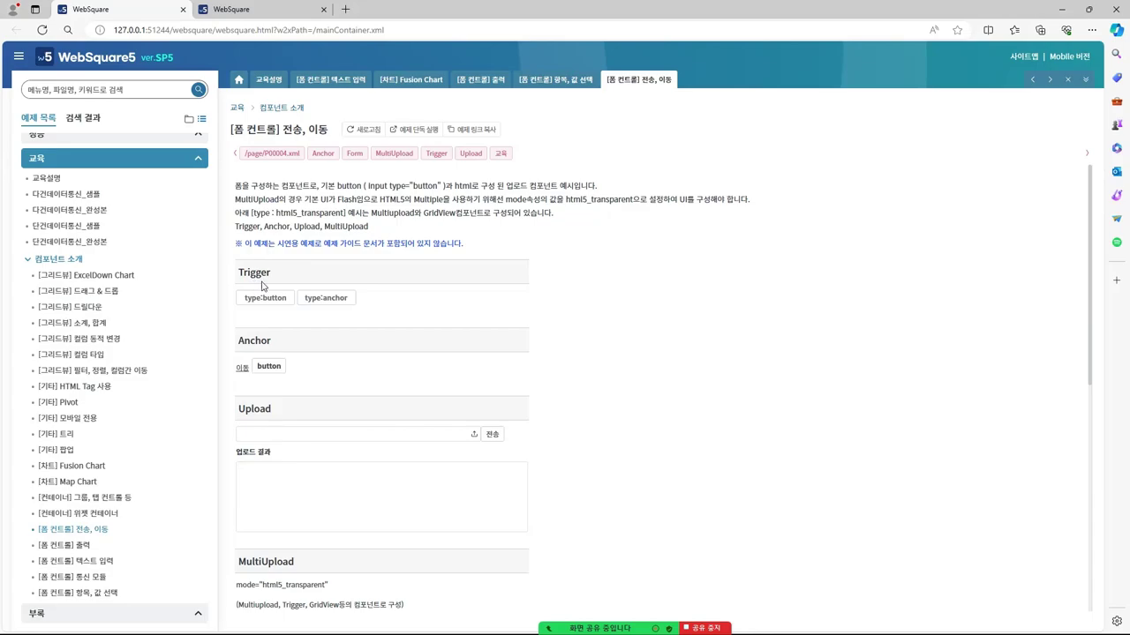
pyautogui.hotkey('alt', 'Tab')
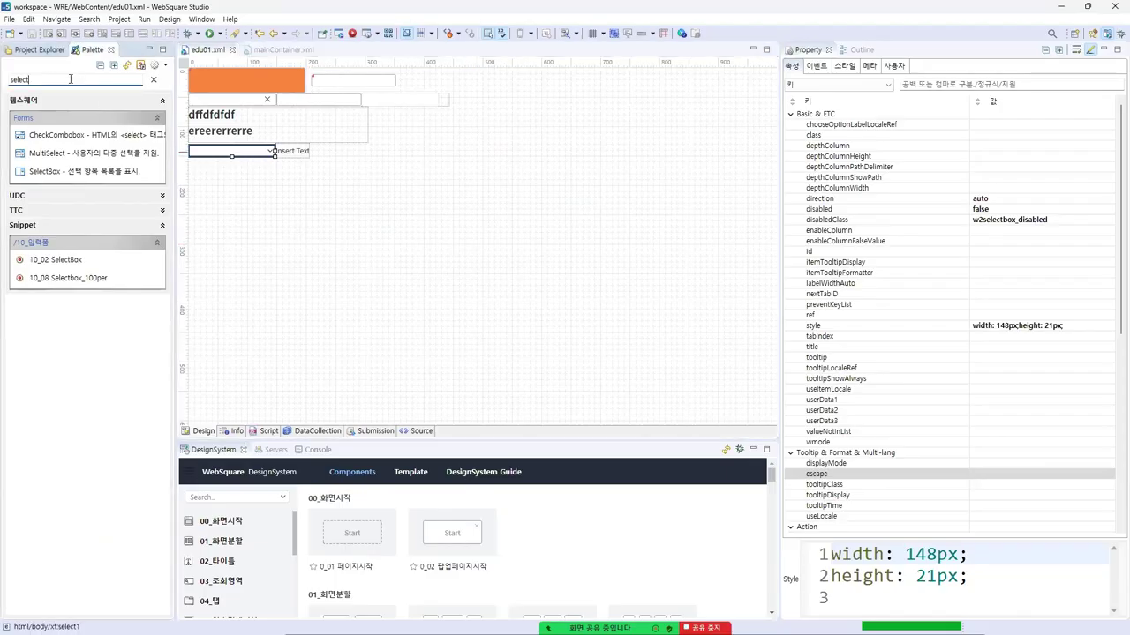
pyautogui.press('BackSpace')
pyautogui.write('b')
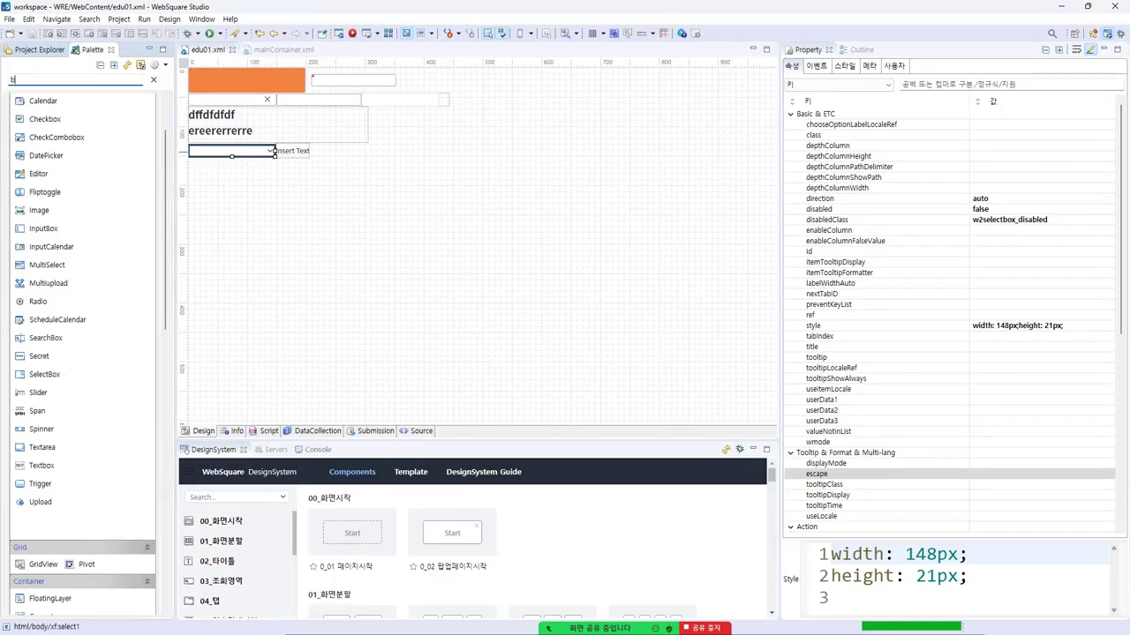
pyautogui.write('utton')
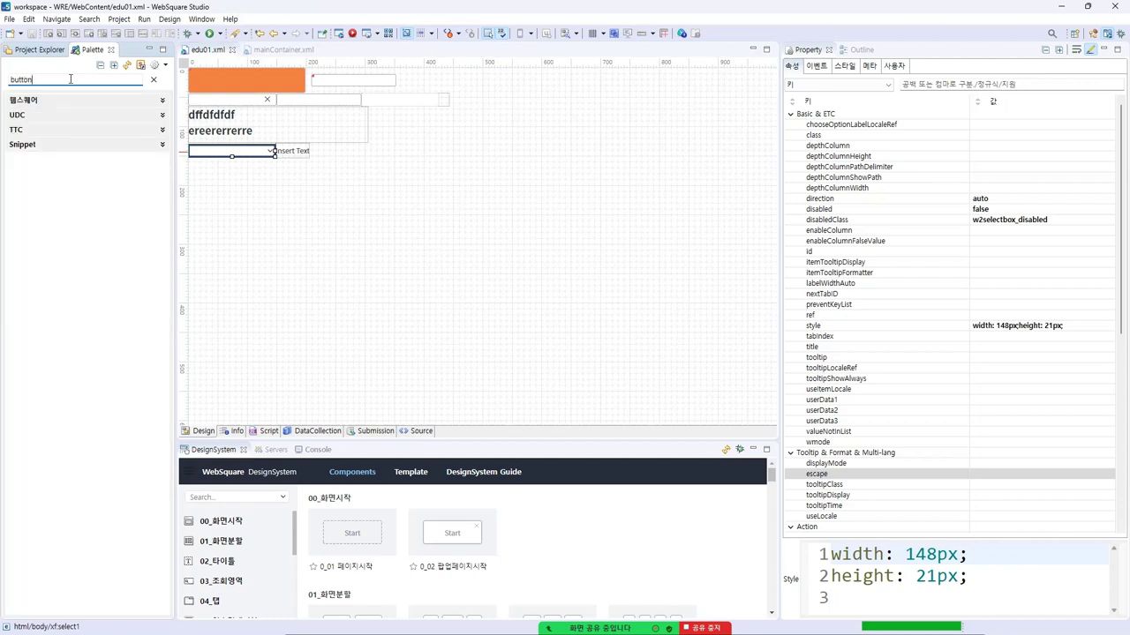
pyautogui.write('t')
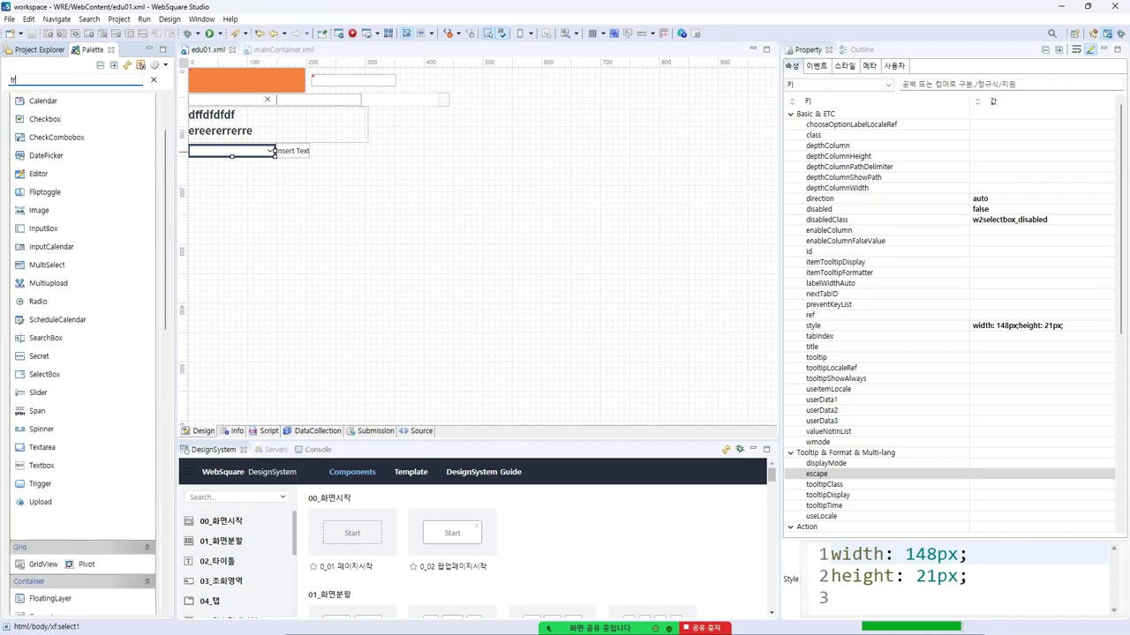
pyautogui.write('rigger')
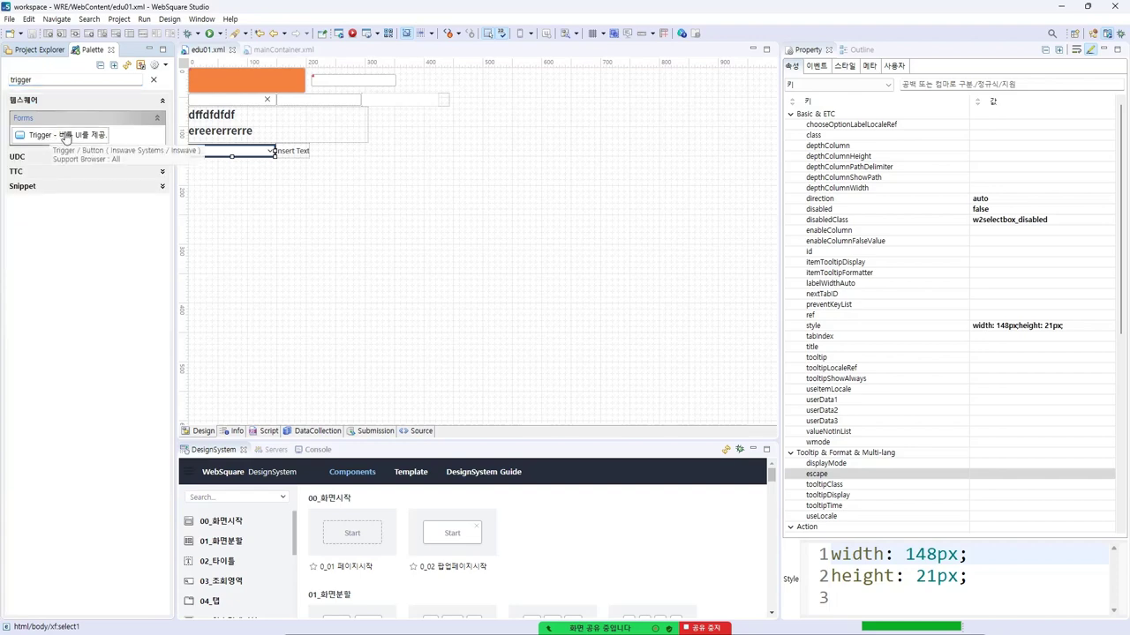
pyautogui.click(1058, 8)
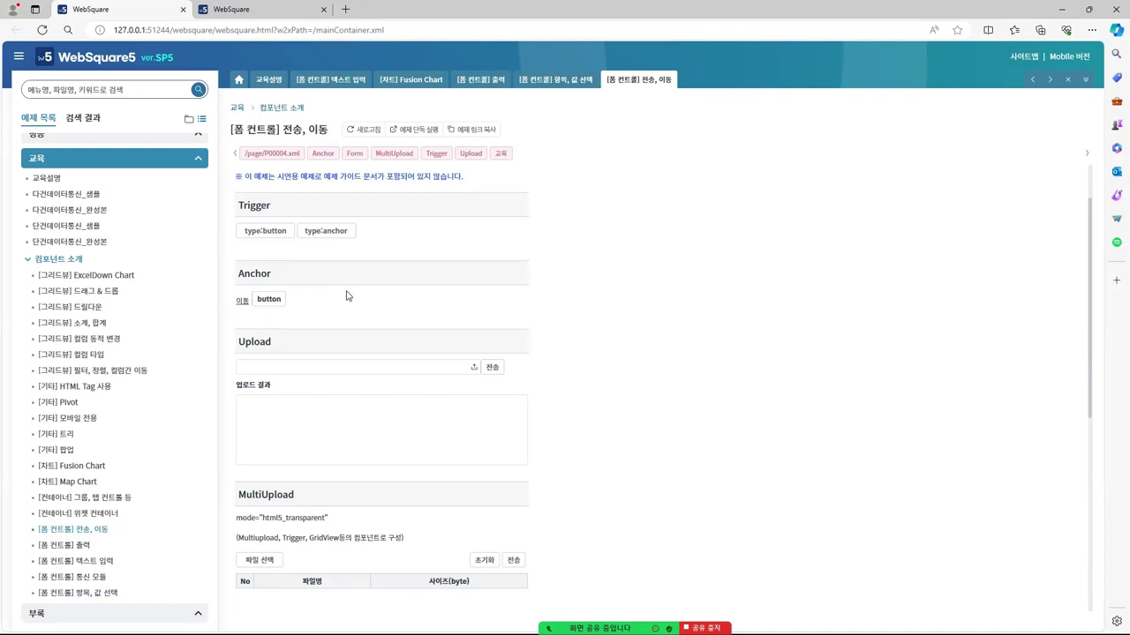
# Search the palette for anchor, then replace the search with 'up' for upload components
pyautogui.hotkey('alt', 'Tab')
pyautogui.moveTo(40, 80); pyautogui.dragTo(3, 93)
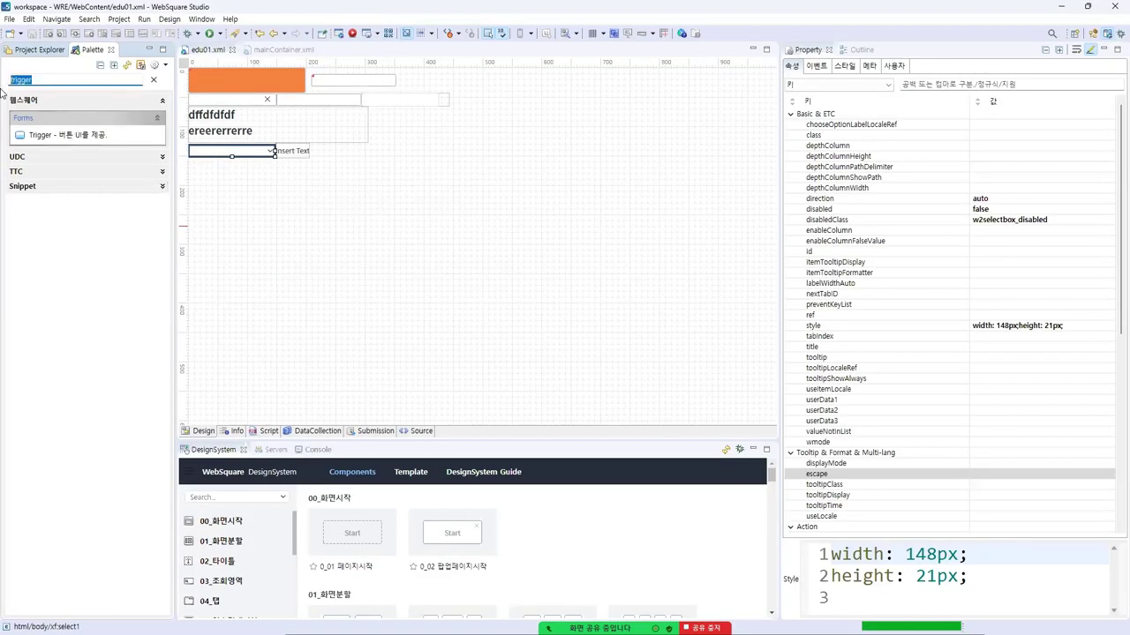
pyautogui.write('anchor')
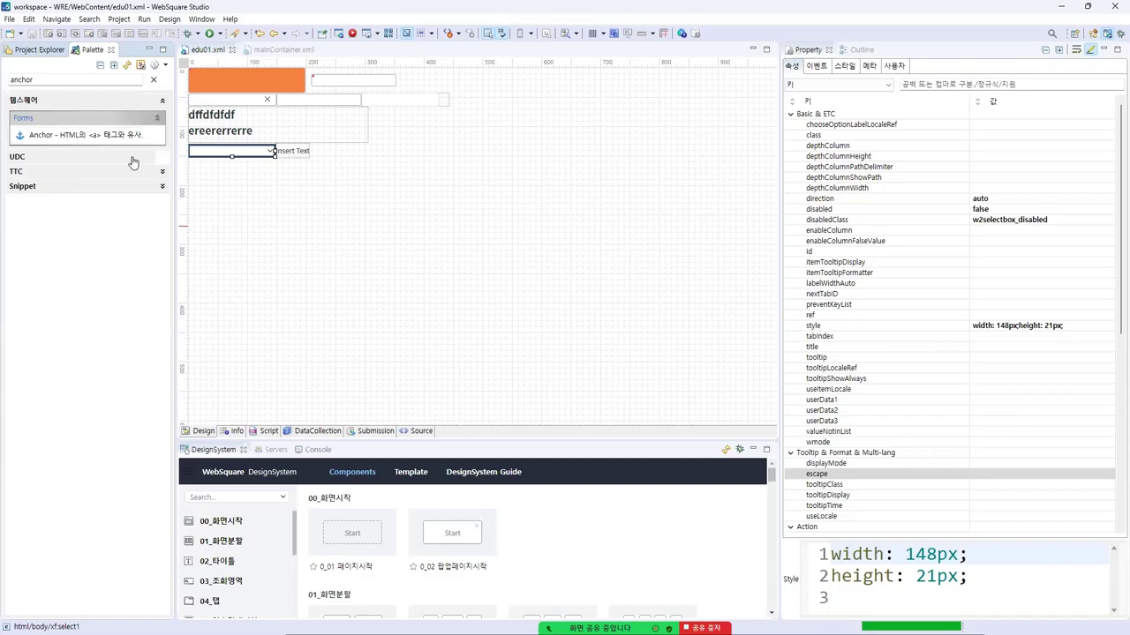
pyautogui.hotkey('alt', 'Tab')
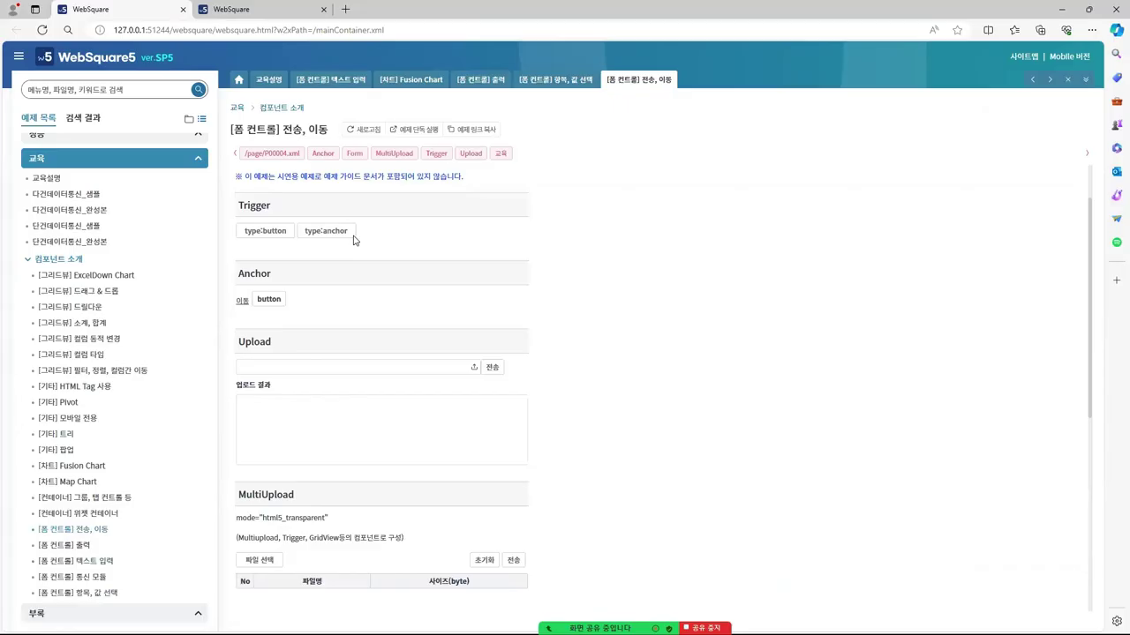
pyautogui.scroll(-2, 353, 265)
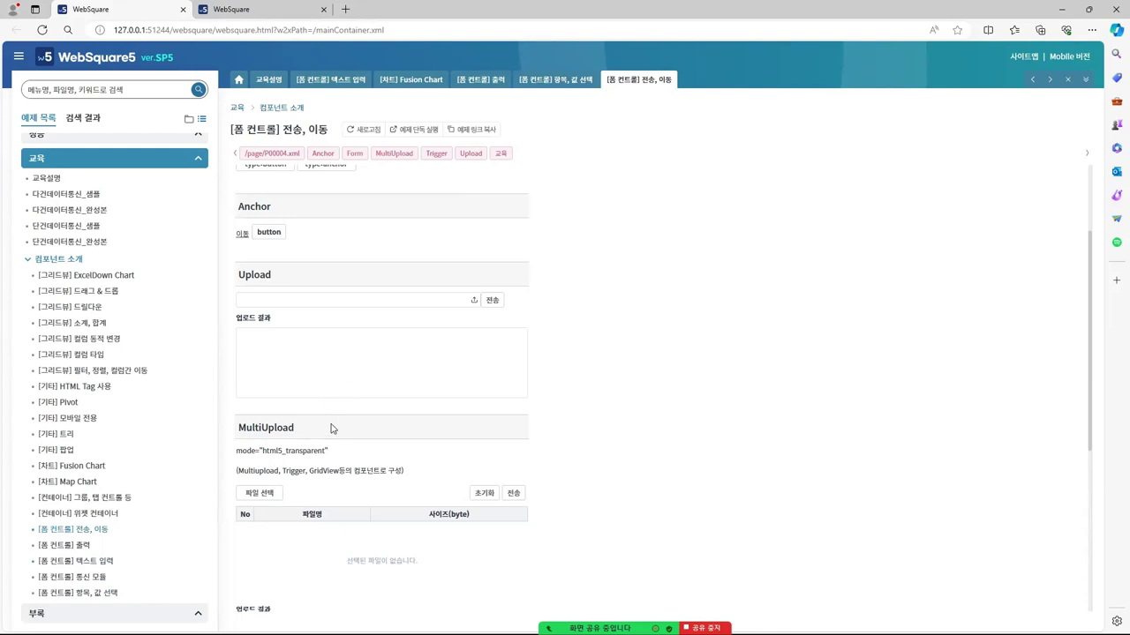
pyautogui.hotkey('alt', 'Tab')
pyautogui.moveTo(53, 80); pyautogui.dragTo(2, 80)
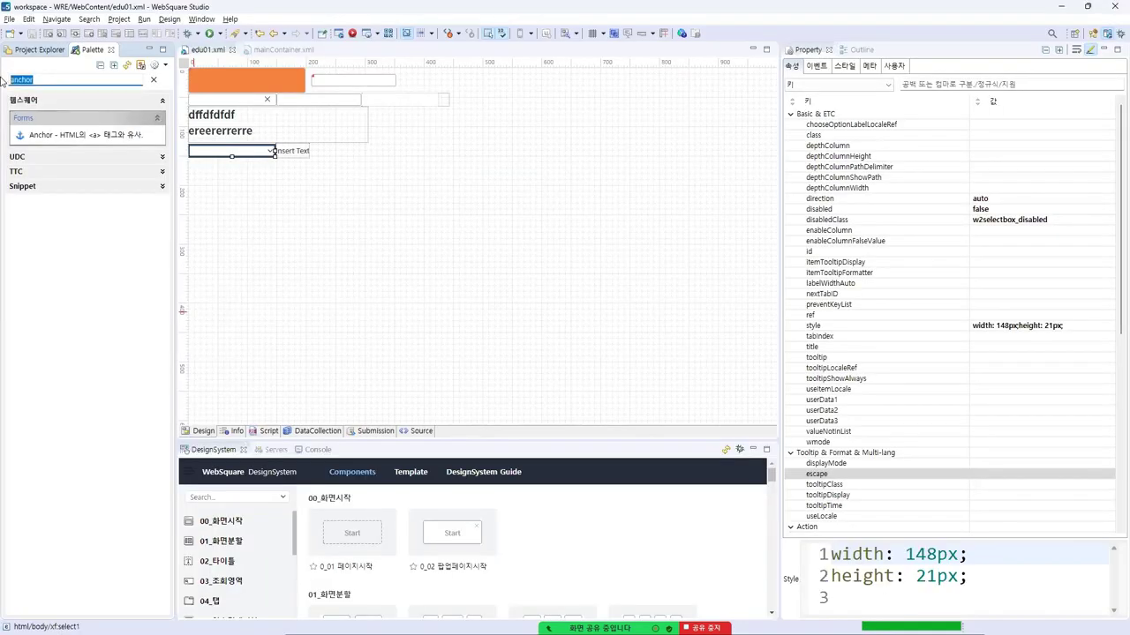
pyautogui.write('upload')
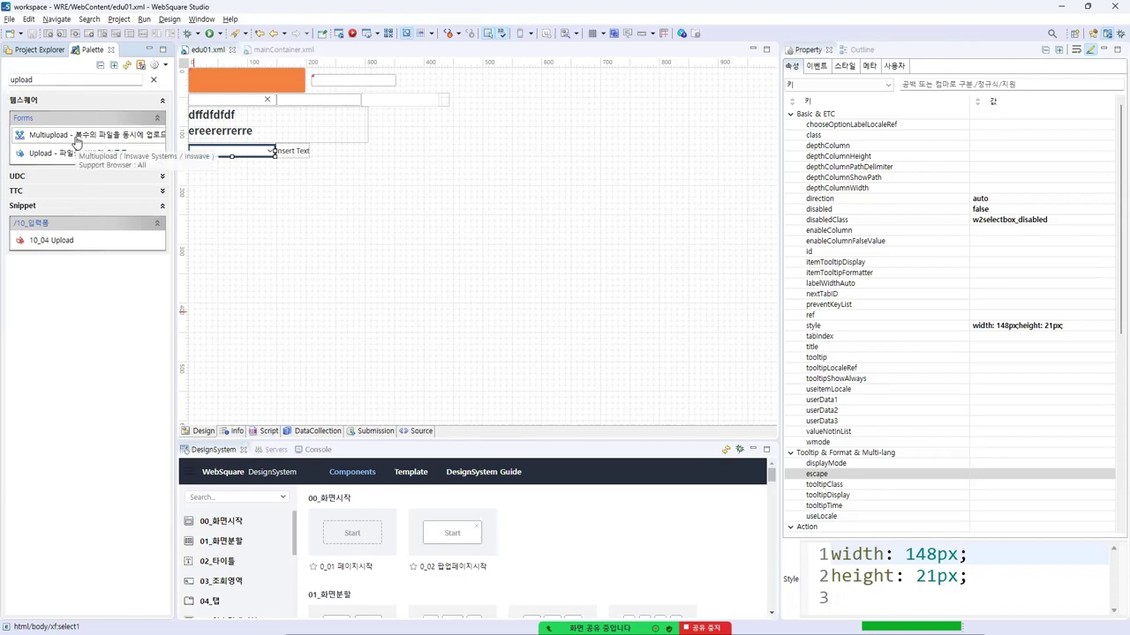
# Insert a Multiupload after the SelectBox and set its mode to html5_transparent
pyautogui.doubleClick(77, 139)
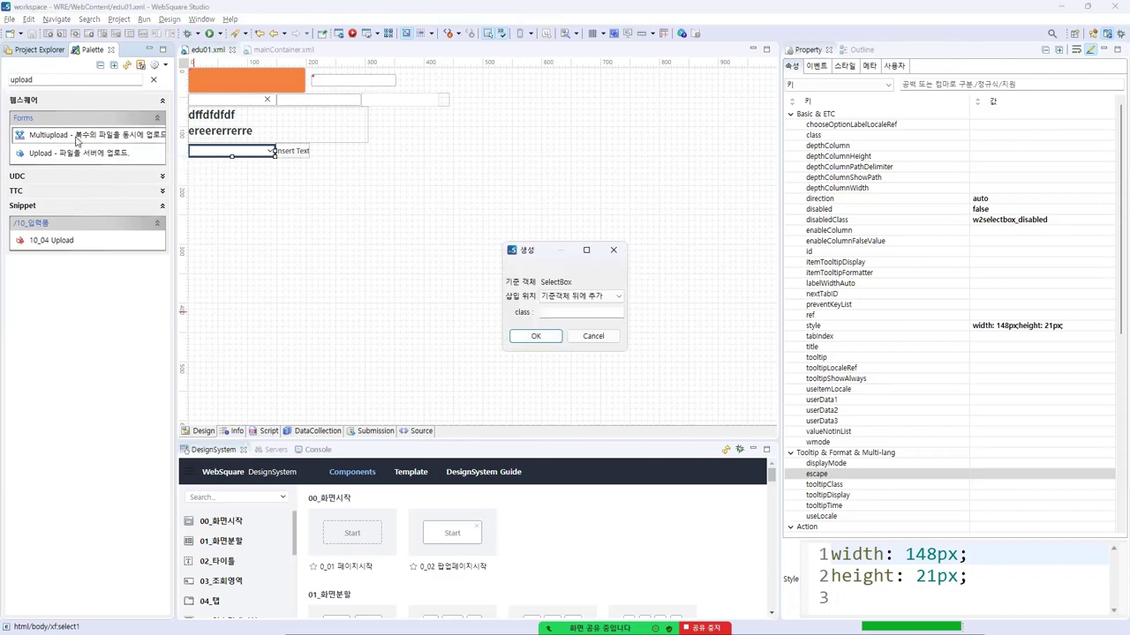
pyautogui.click(533, 336)
pyautogui.click(411, 219)
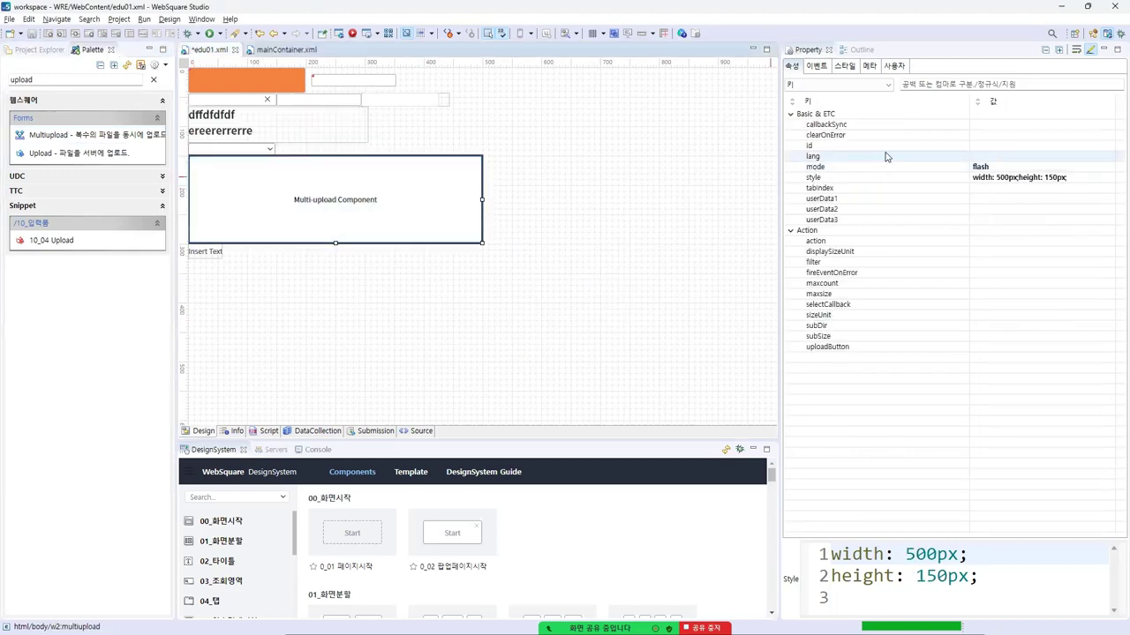
pyautogui.click(963, 169)
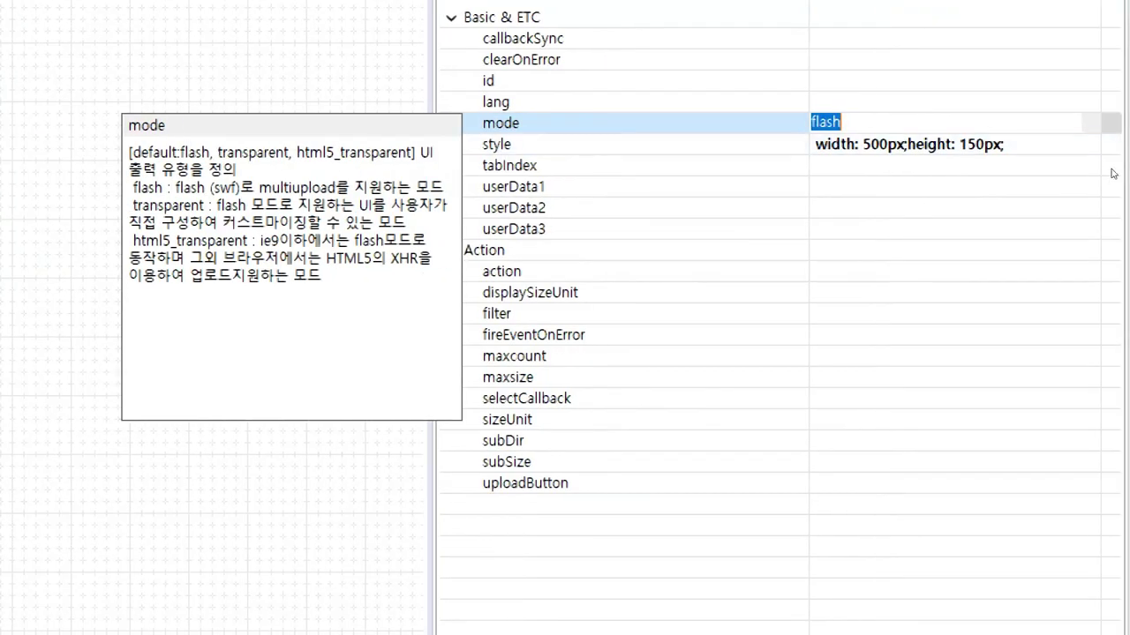
pyautogui.click(1004, 196)
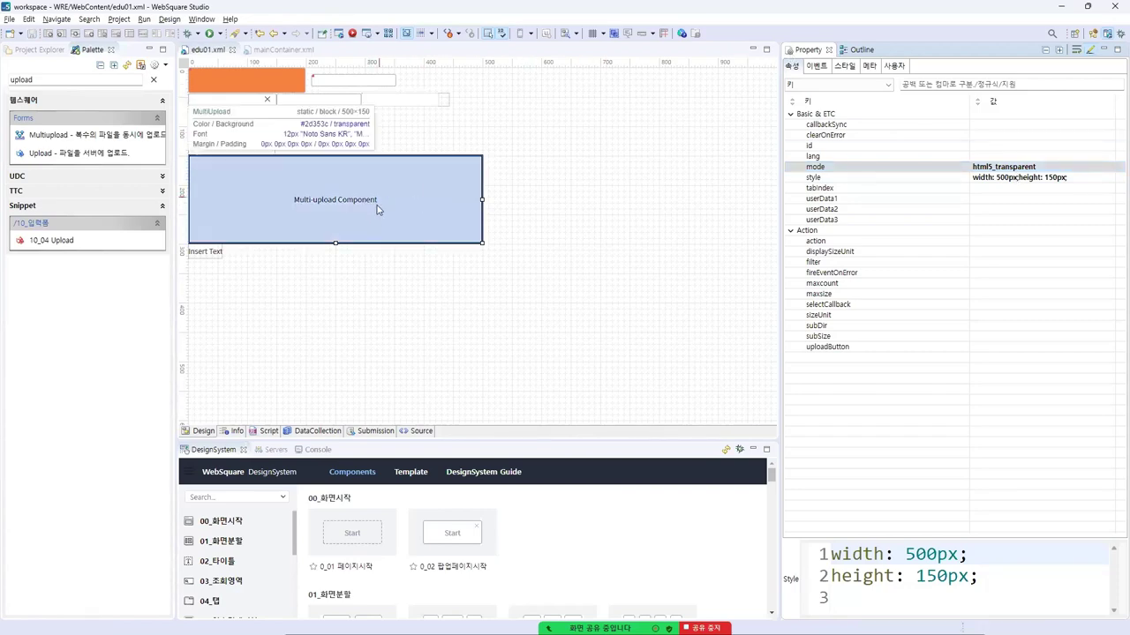
pyautogui.hotkey('alt', 'Tab')
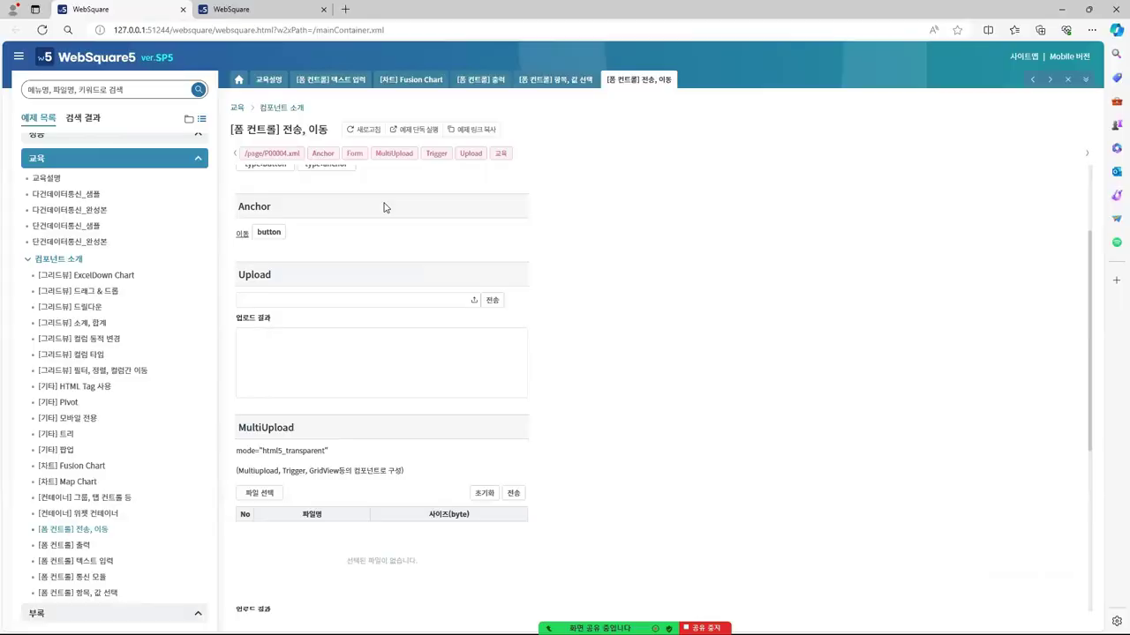
# In the MultiUpload sample, pick editor_c.xml and tableLayout_c.xml from the adv folder, showing all file types
pyautogui.scroll(-2, 408, 431)
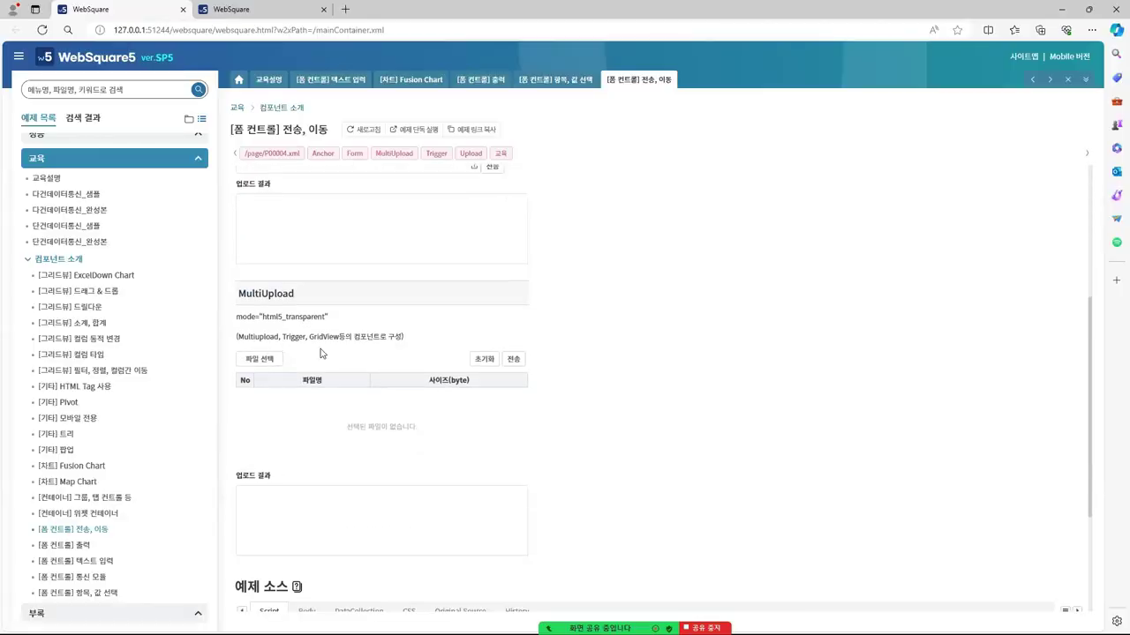
pyautogui.click(273, 361)
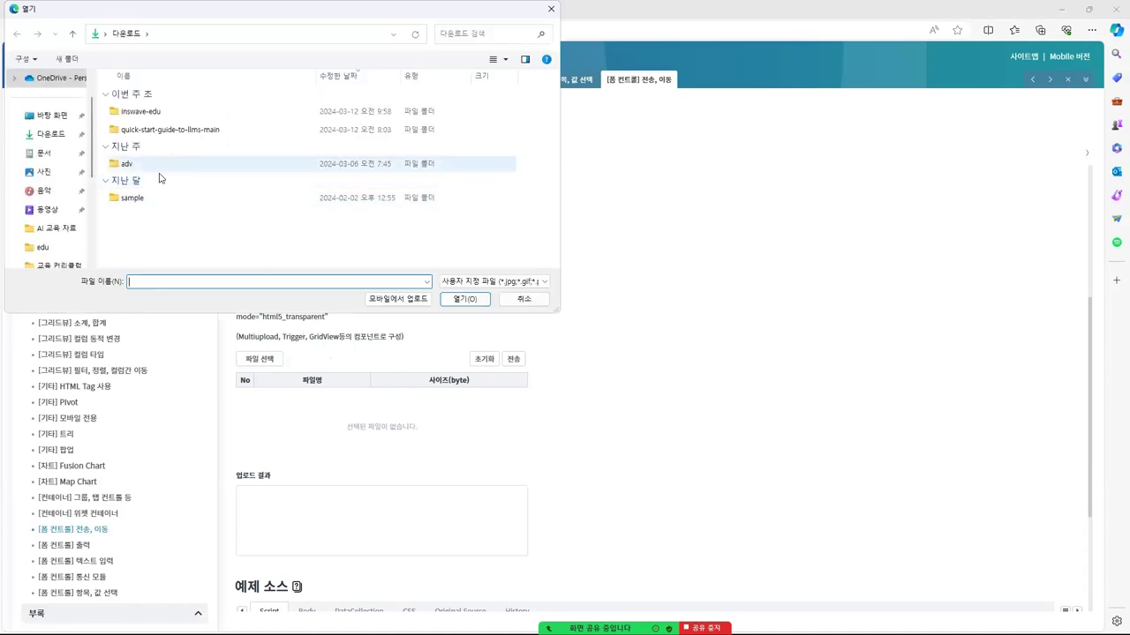
pyautogui.doubleClick(155, 169)
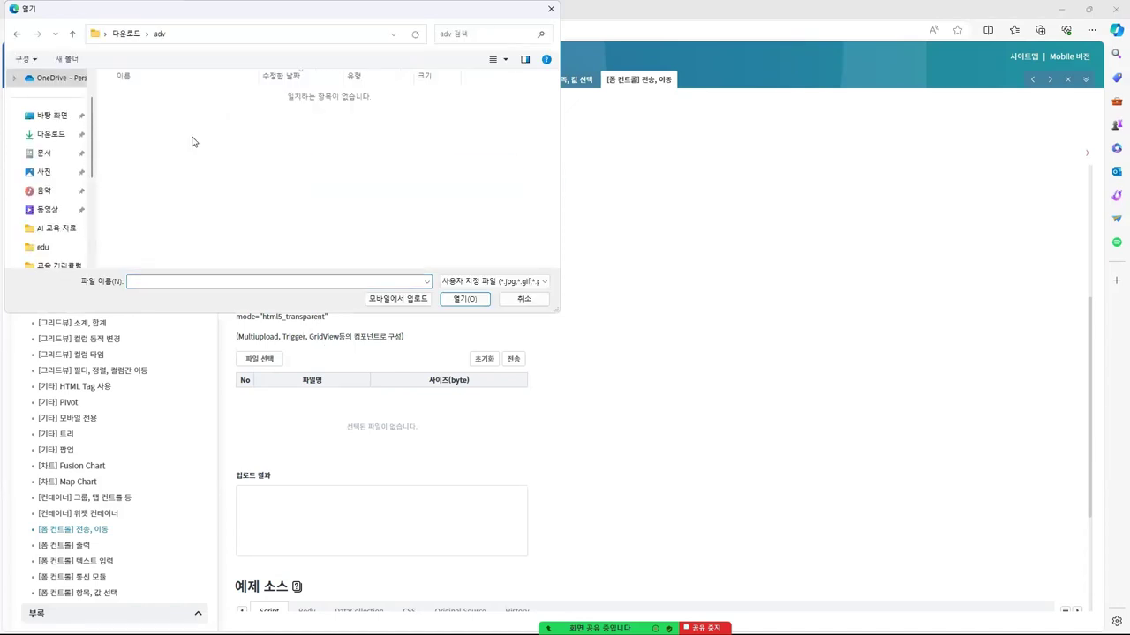
pyautogui.click(491, 284)
pyautogui.click(481, 302)
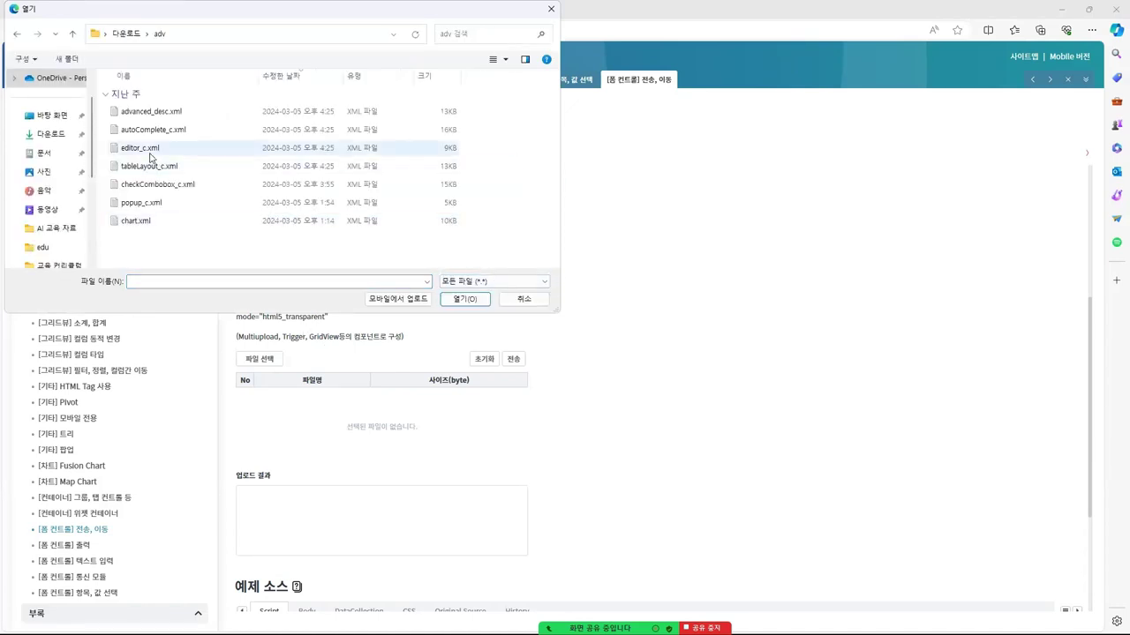
pyautogui.click(143, 149)
pyautogui.keyDown('ctrl'); pyautogui.click(149, 167); pyautogui.keyUp('ctrl')
pyautogui.click(465, 298)
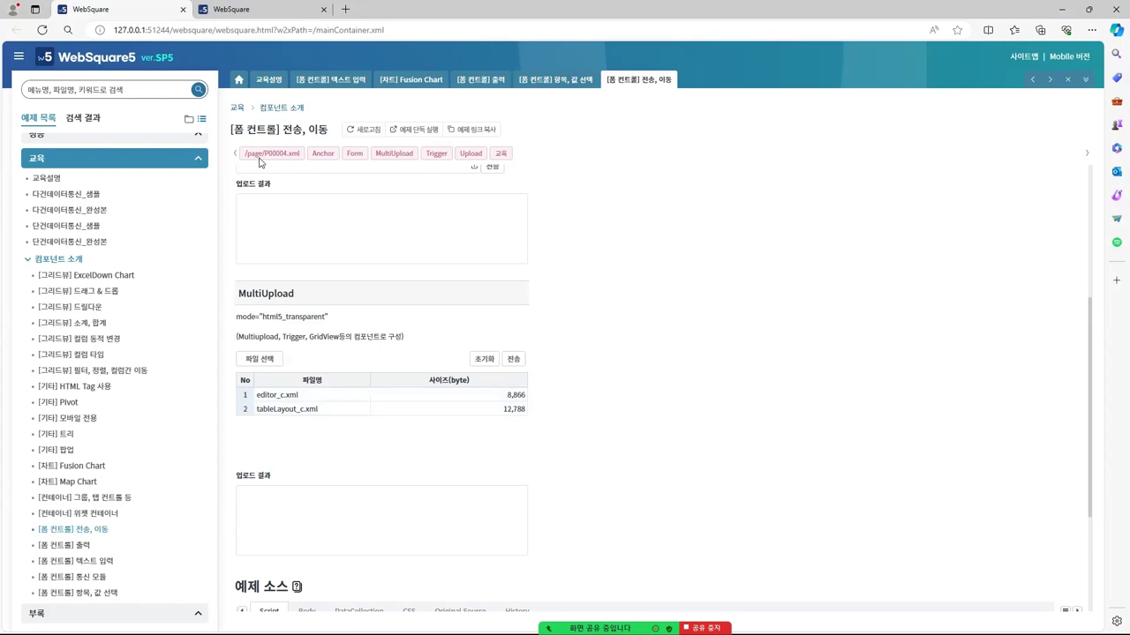
pyautogui.moveTo(247, 153); pyautogui.dragTo(302, 153)
# Open P00004.xml from the page folder in Studio and scroll through its design
pyautogui.hotkey('alt', 'Tab')
pyautogui.click(39, 50)
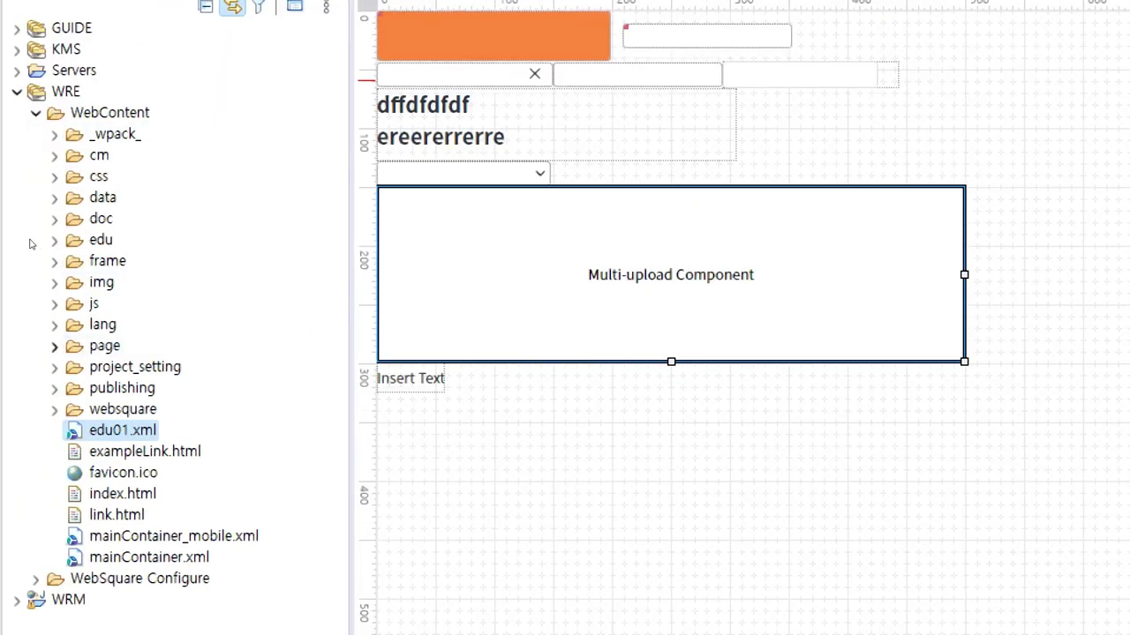
pyautogui.press('p')
pyautogui.press('Right')
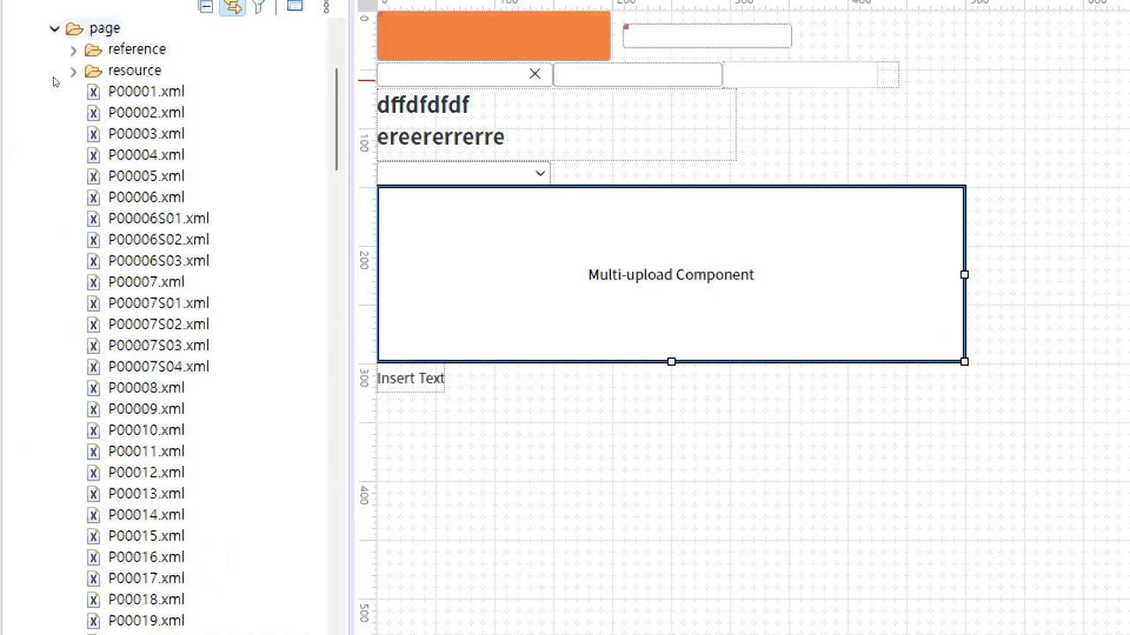
pyautogui.click(71, 145)
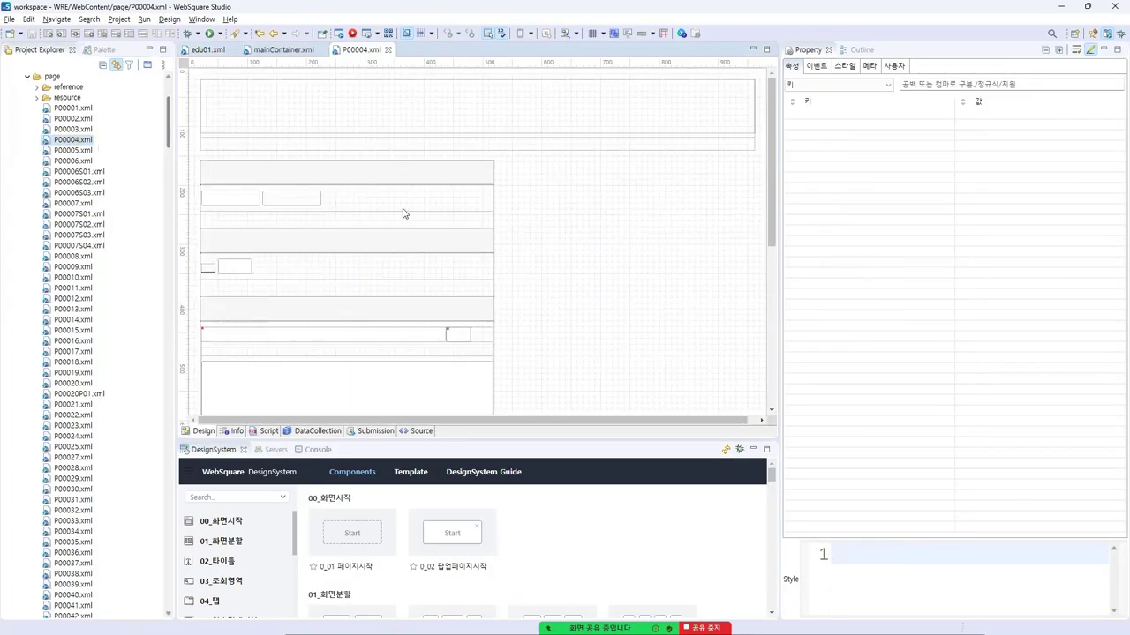
pyautogui.scroll(-8, 423, 269)
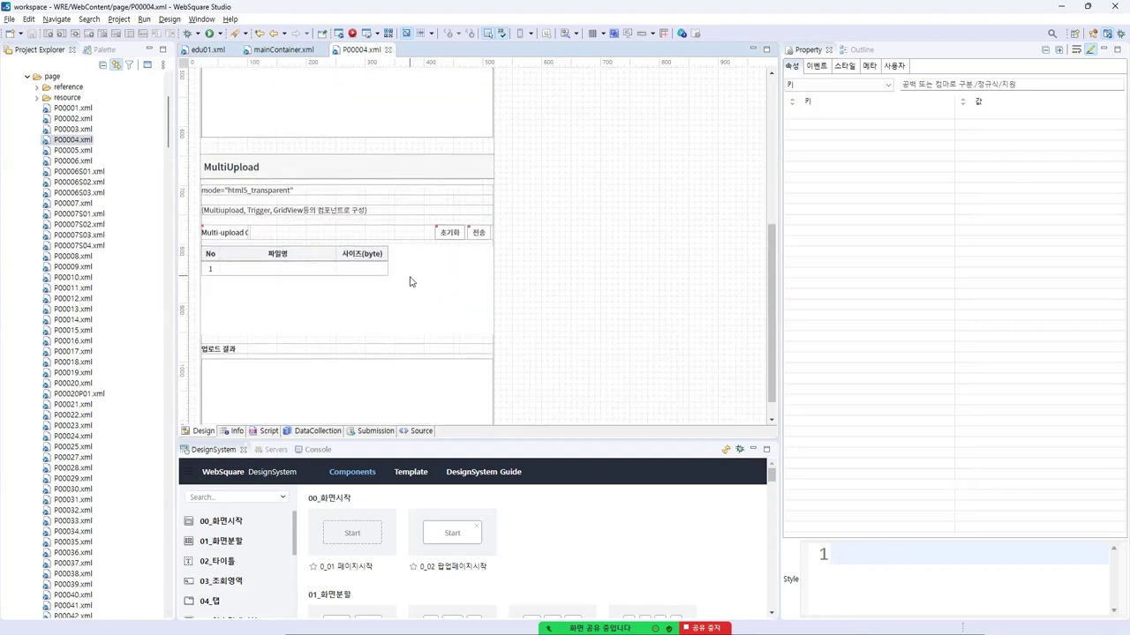
pyautogui.scroll(-1, 410, 281)
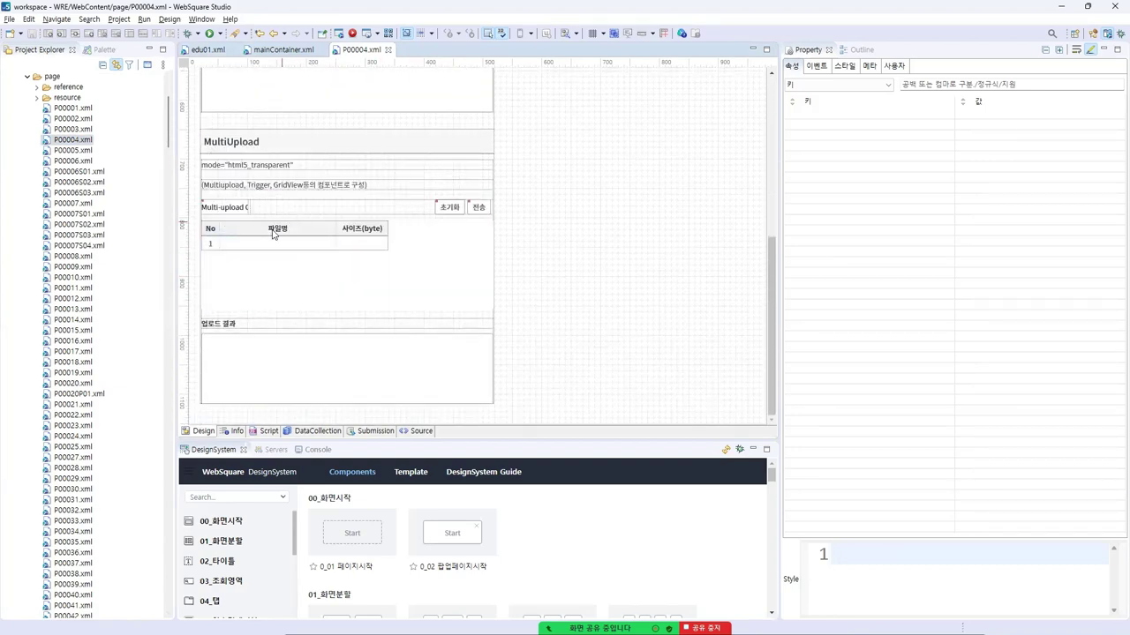
pyautogui.scroll(9, 274, 234)
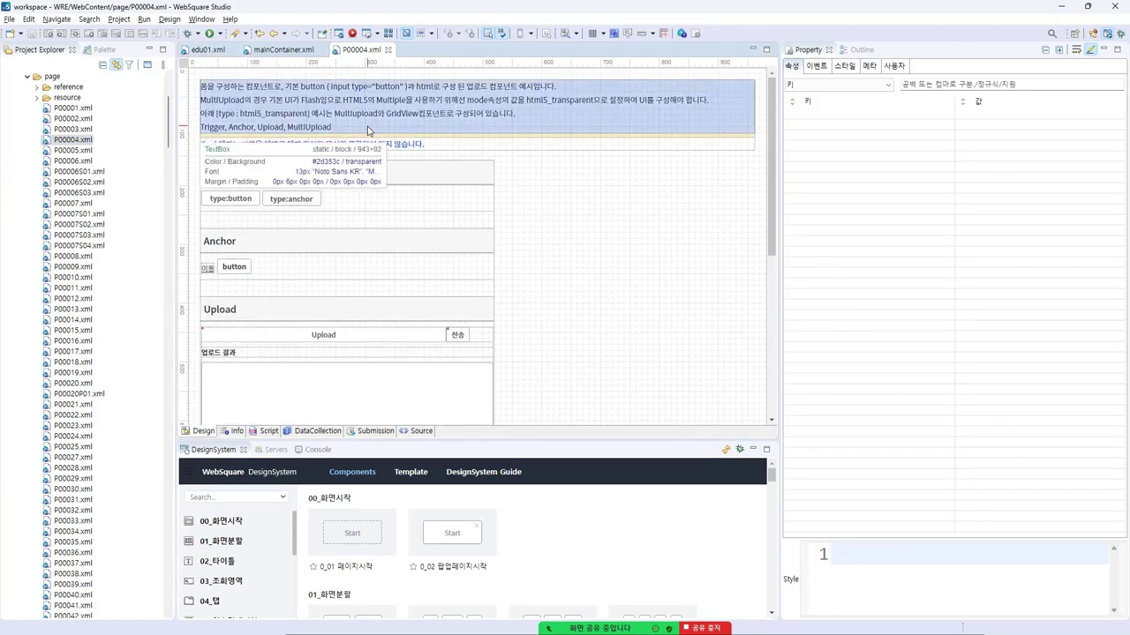
pyautogui.hotkey('alt', 'Tab')
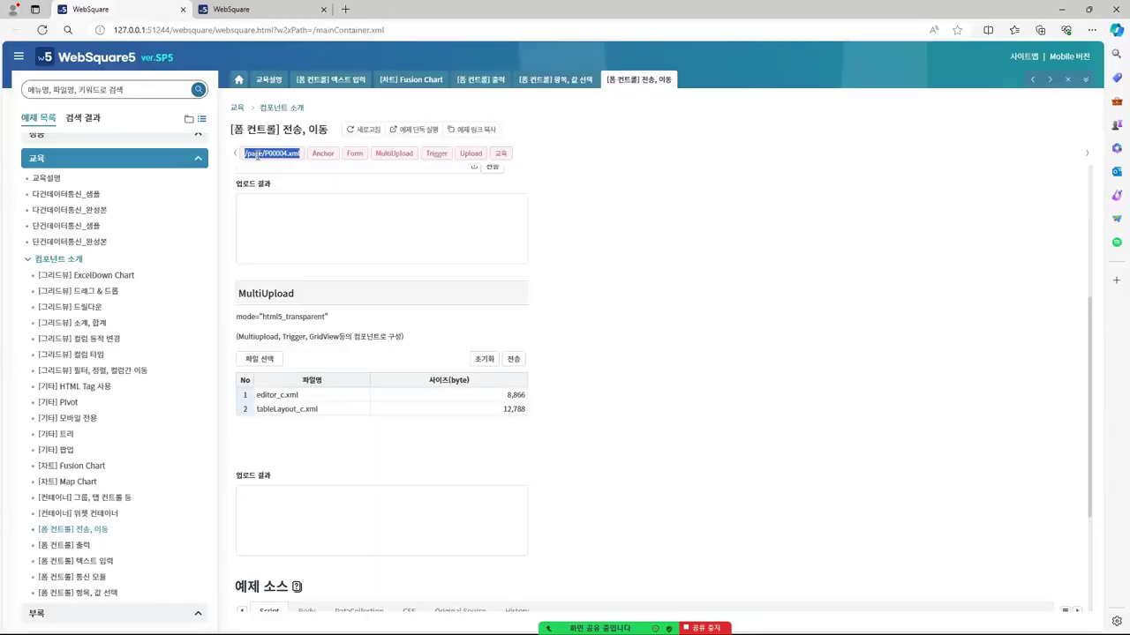
# Highlight the P00004 path name, then open the [폼 컨트롤] 통신 모듈 example
pyautogui.click(257, 155)
pyautogui.moveTo(265, 156); pyautogui.dragTo(289, 154)
pyautogui.click(623, 246)
pyautogui.click(88, 578)
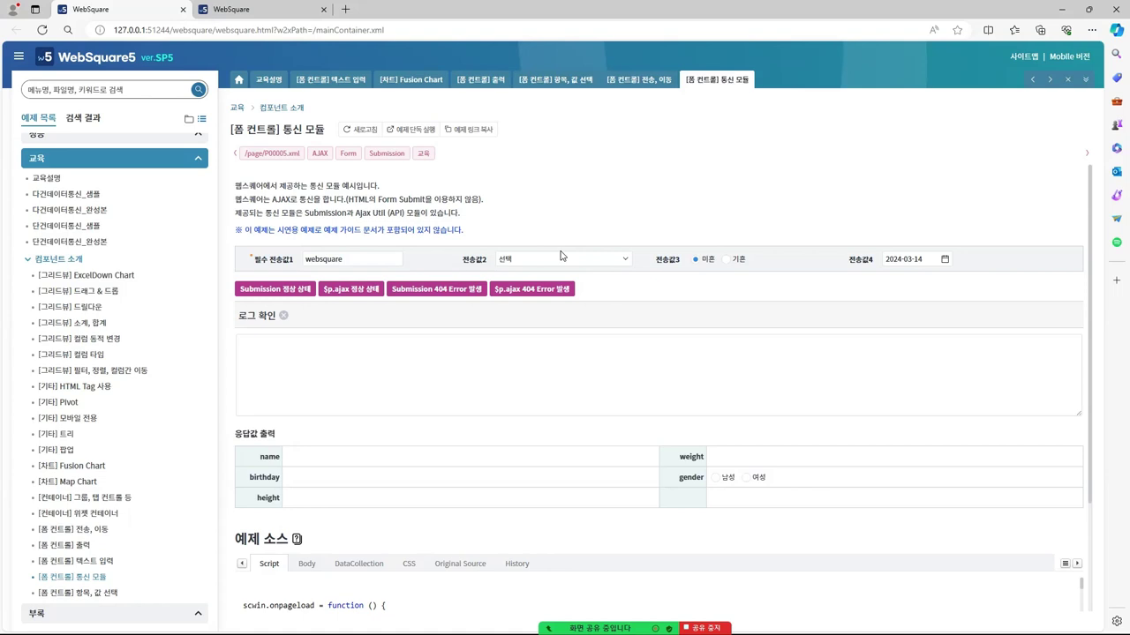
# Run the Submission and $p.ajax success requests and their 404 error cases
pyautogui.click(300, 289)
pyautogui.click(360, 294)
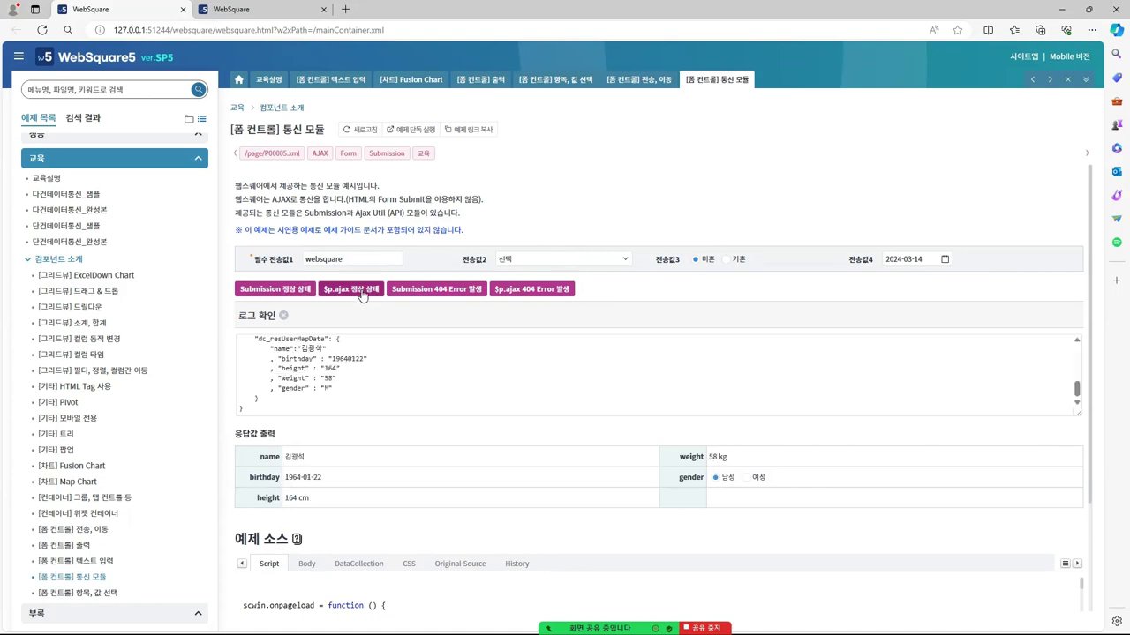
pyautogui.click(406, 295)
pyautogui.click(505, 290)
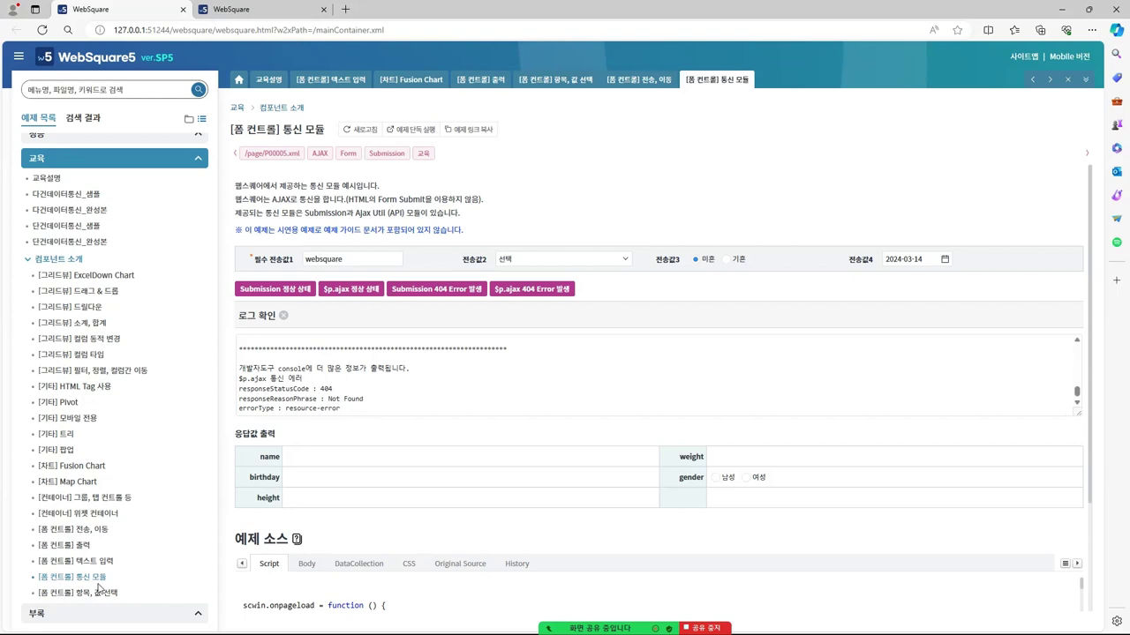
# Open the [컨테이너] 그룹, 탭 컨트롤 sample, then return to Studio and close P00004.xml
pyautogui.click(130, 497)
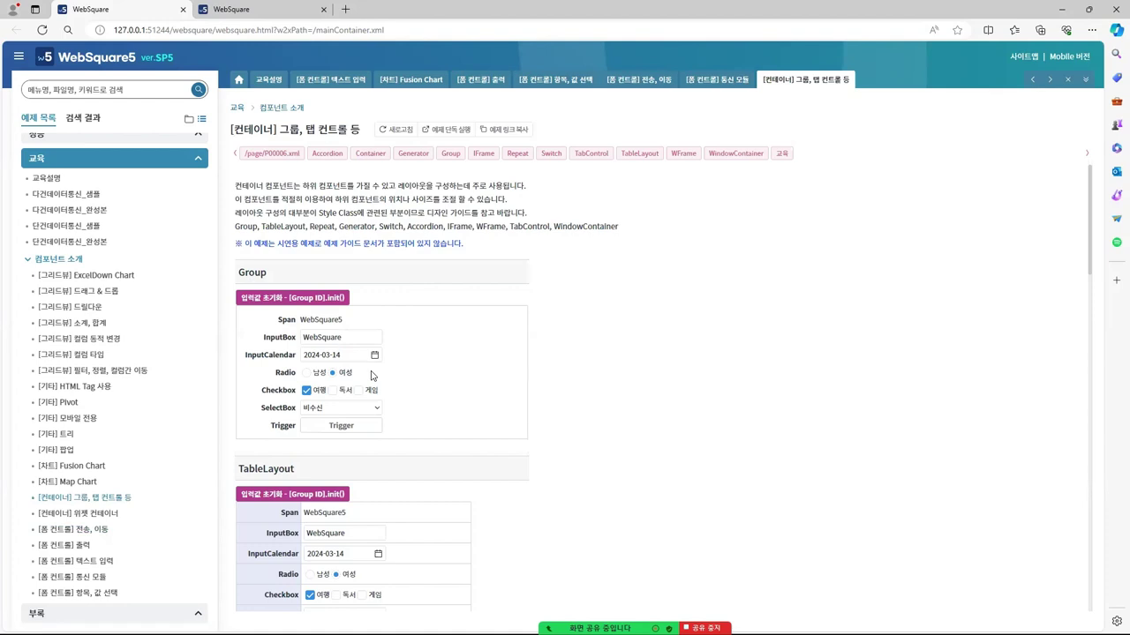
pyautogui.click(1062, 9)
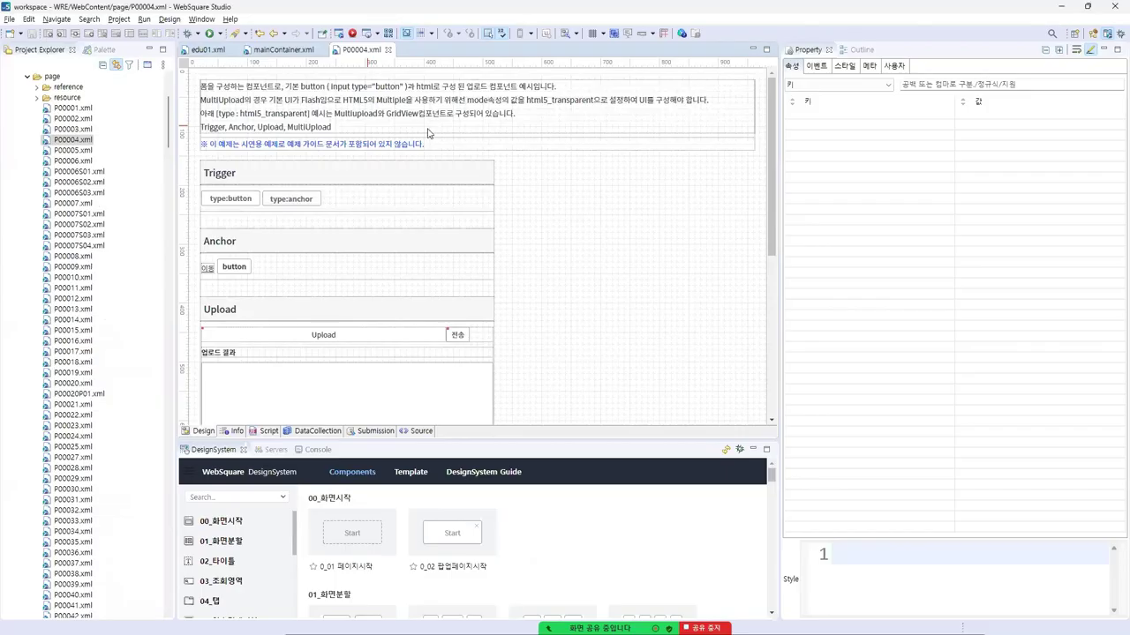
pyautogui.click(95, 50)
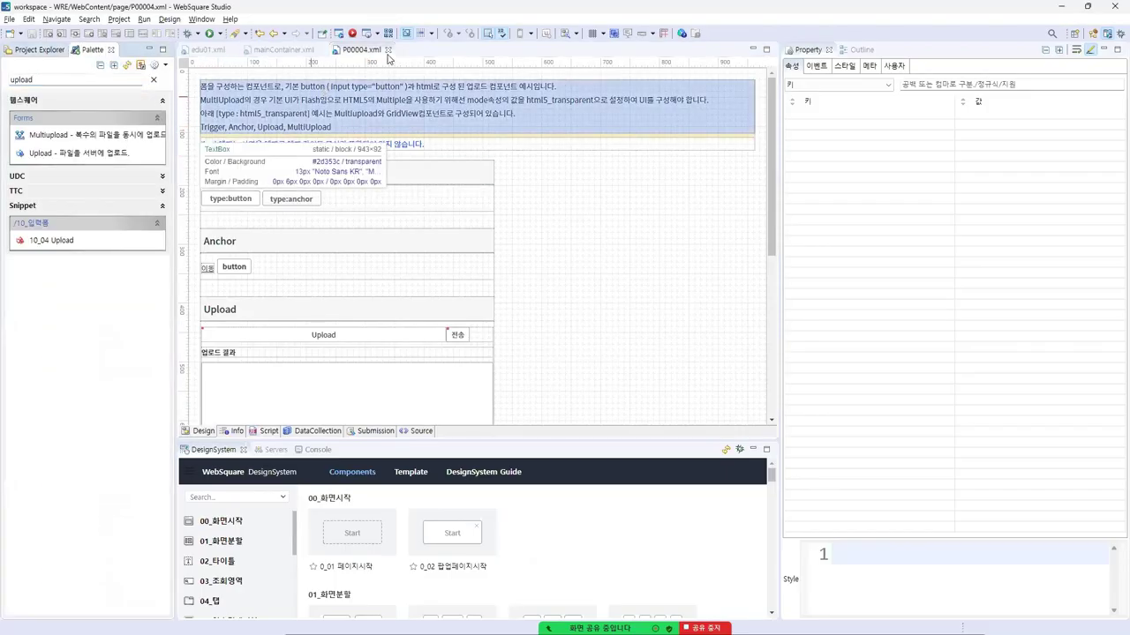
pyautogui.click(387, 51)
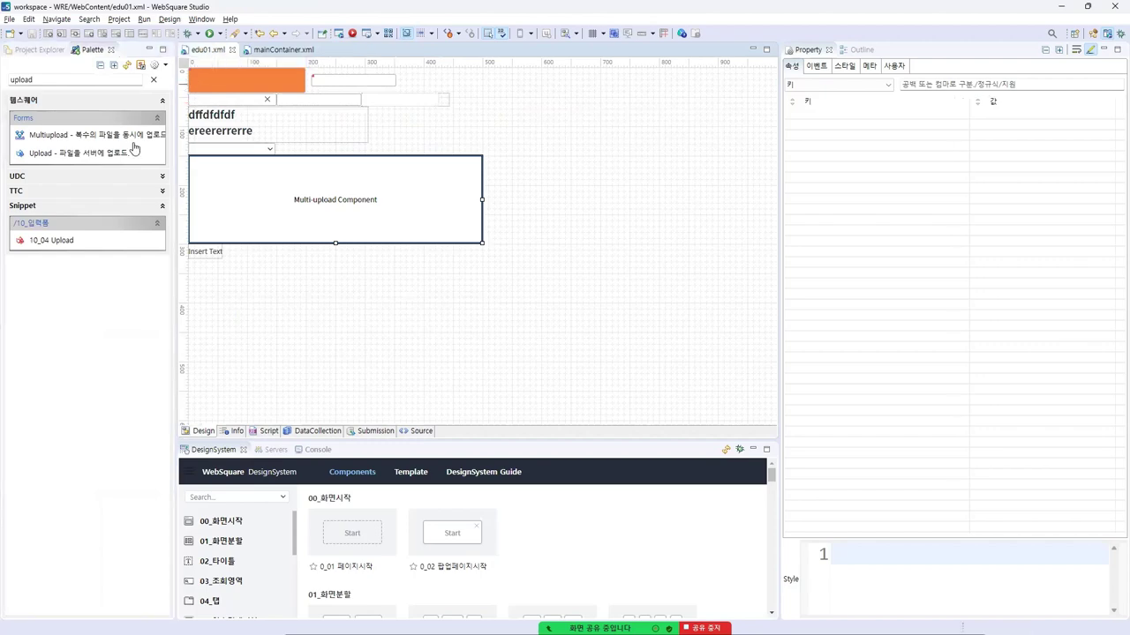
# Search the palette for 'gro' and insert a Group after the Multiupload
pyautogui.doubleClick(35, 79)
pyautogui.write('d')
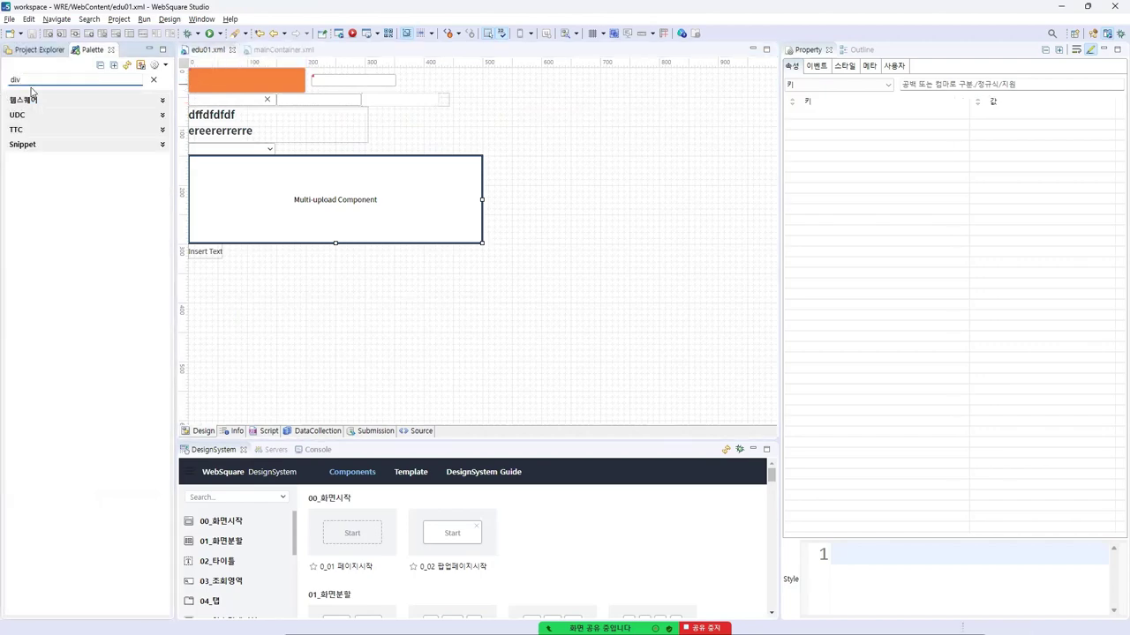
pyautogui.press('BackSpace')
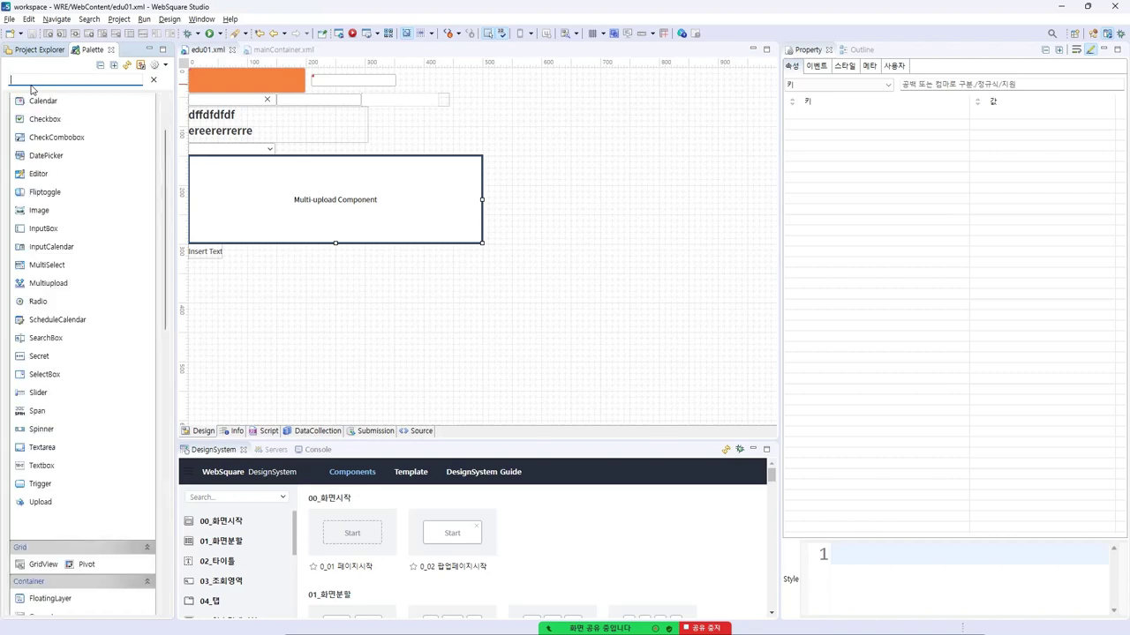
pyautogui.write('group')
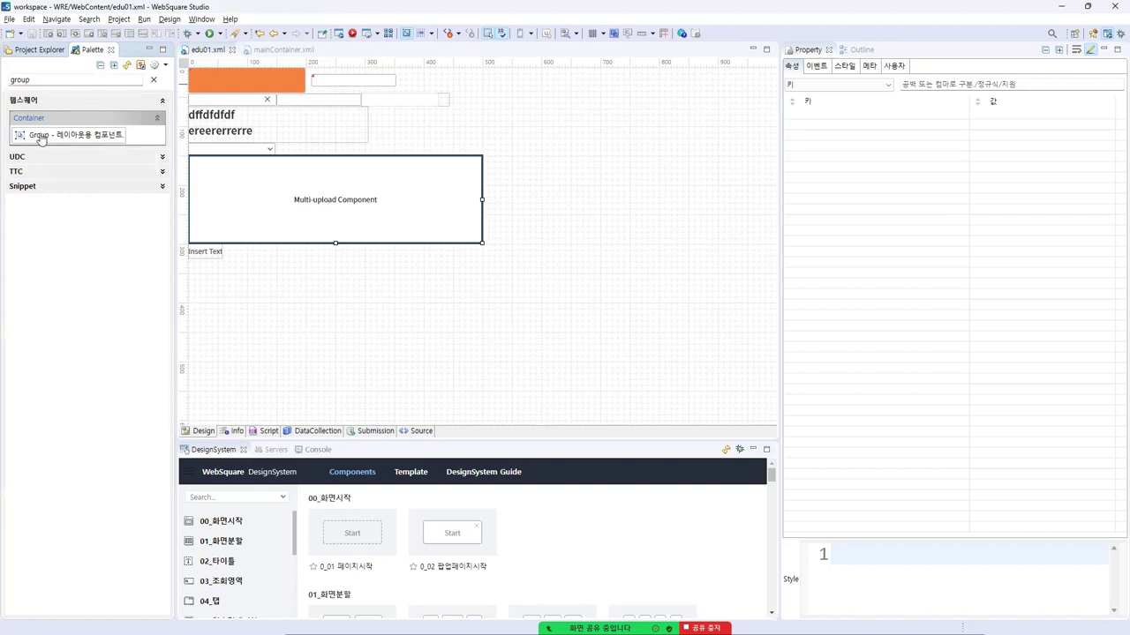
pyautogui.doubleClick(39, 137)
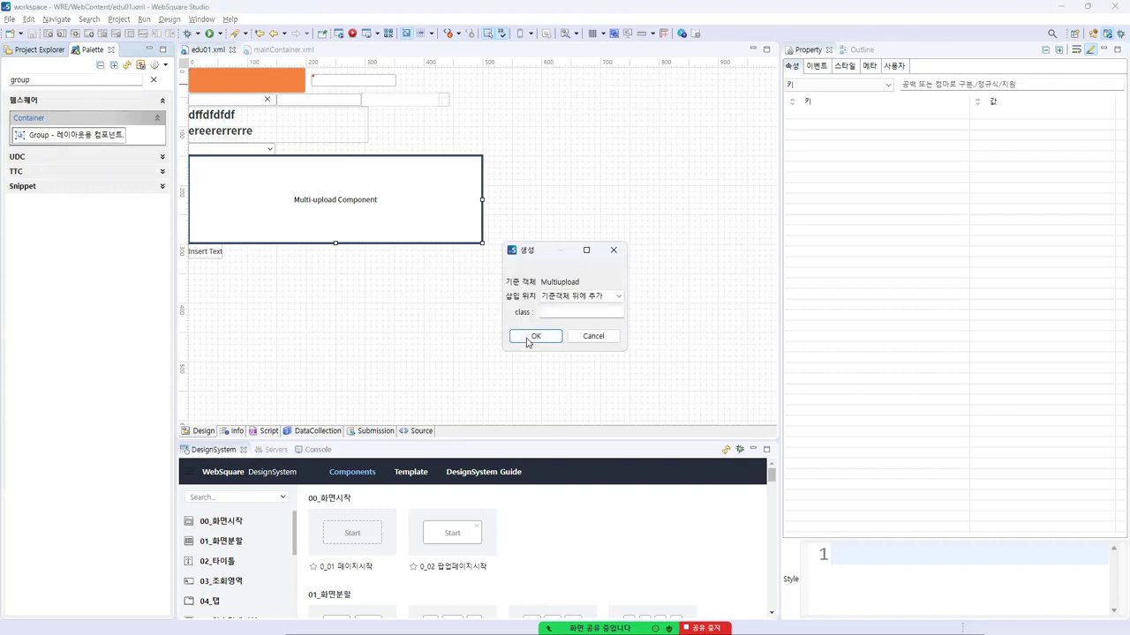
pyautogui.click(529, 338)
# Set the new Group's tagname property to div
pyautogui.click(250, 315)
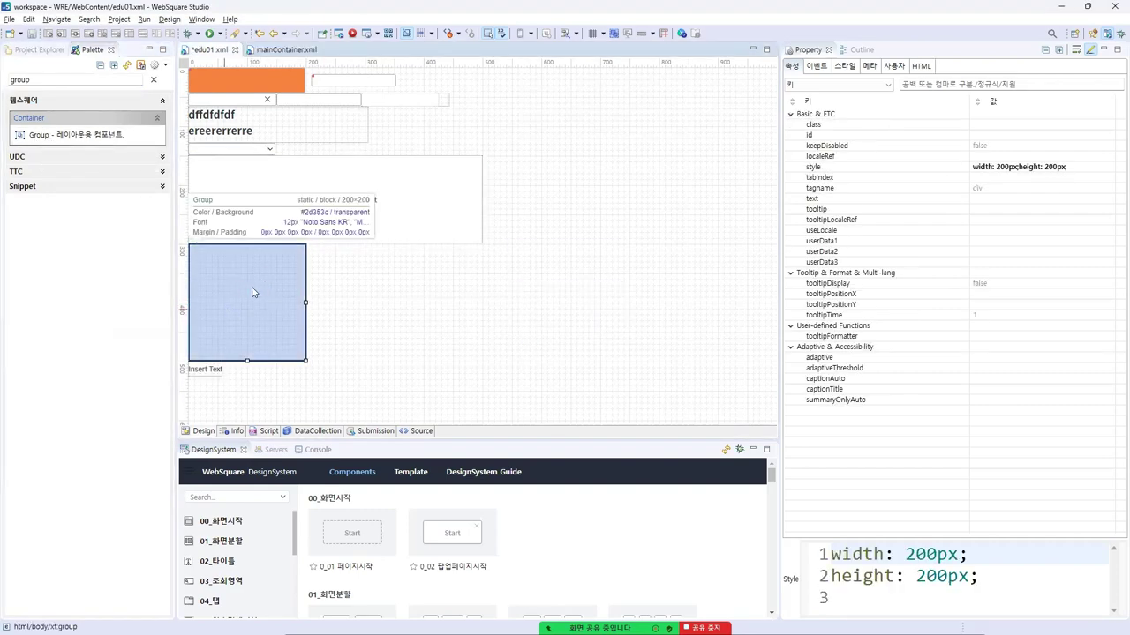
pyautogui.click(839, 193)
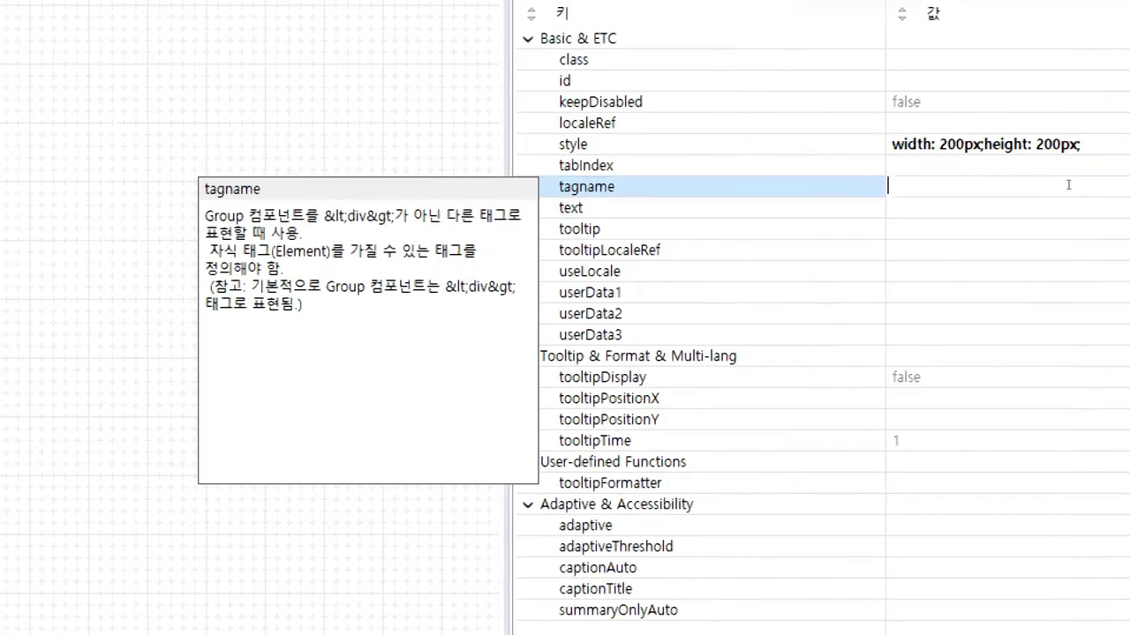
pyautogui.click(1059, 208)
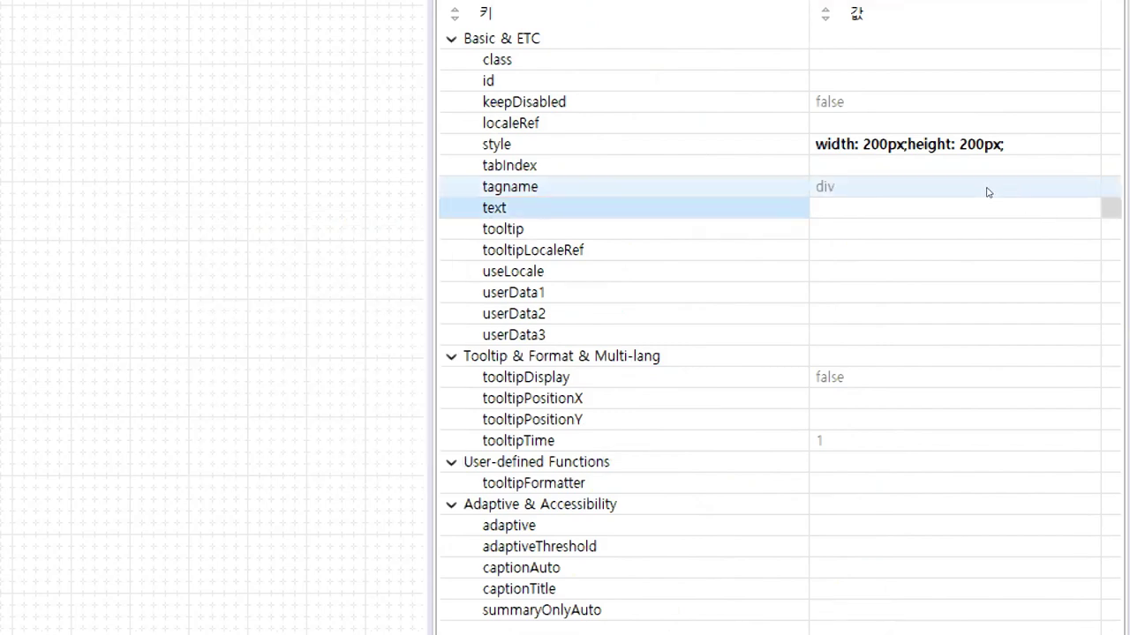
pyautogui.click(988, 192)
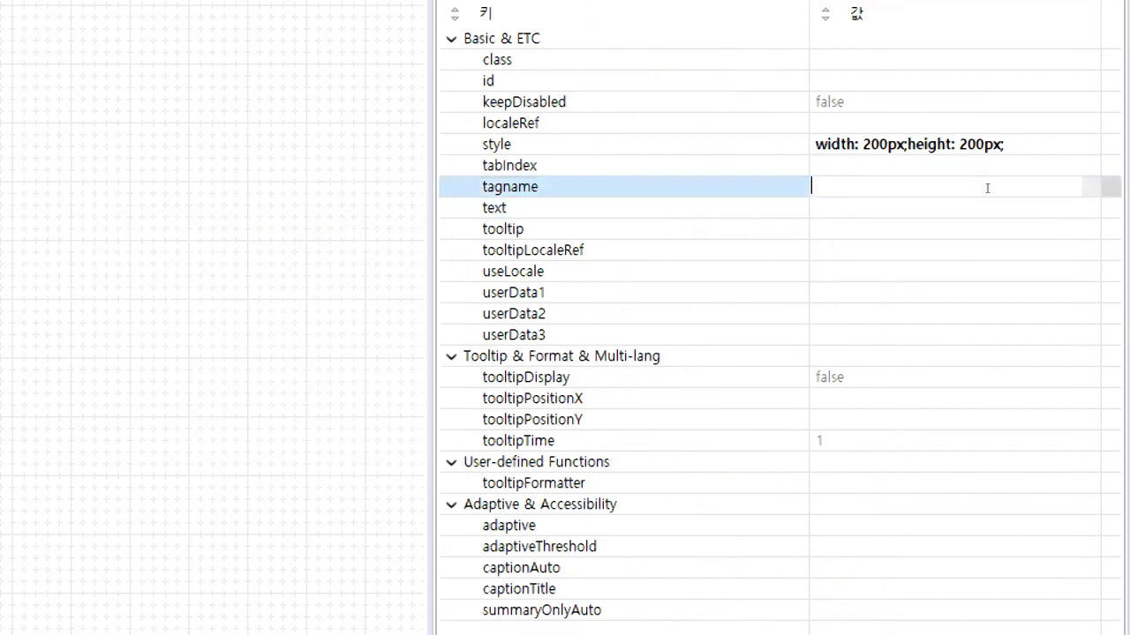
pyautogui.press('Return')
pyautogui.click(1112, 195)
pyautogui.click(1110, 189)
pyautogui.scroll(-5, 1077, 232)
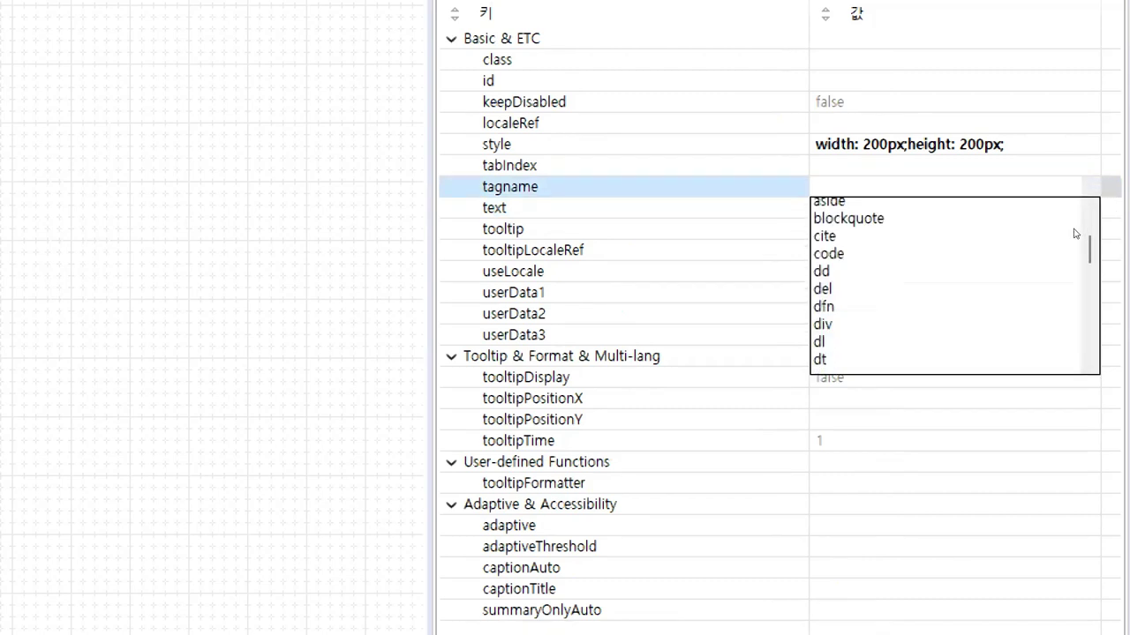
pyautogui.scroll(-5, 1083, 233)
pyautogui.scroll(10, 1081, 234)
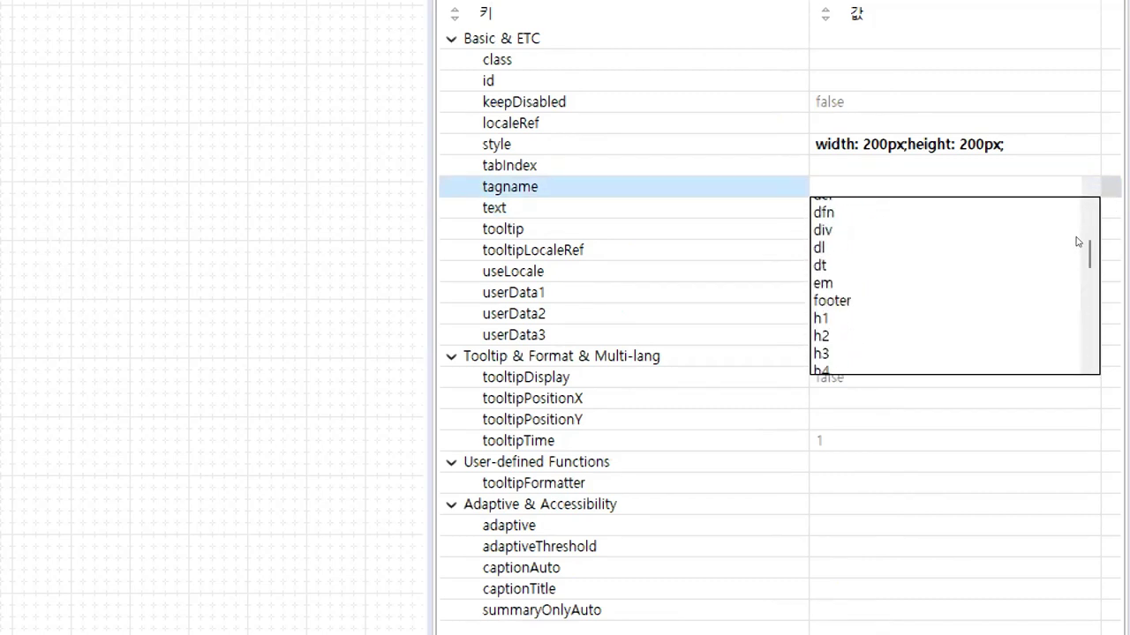
pyautogui.scroll(2, 1076, 232)
pyautogui.write('div')
pyautogui.press('Return')
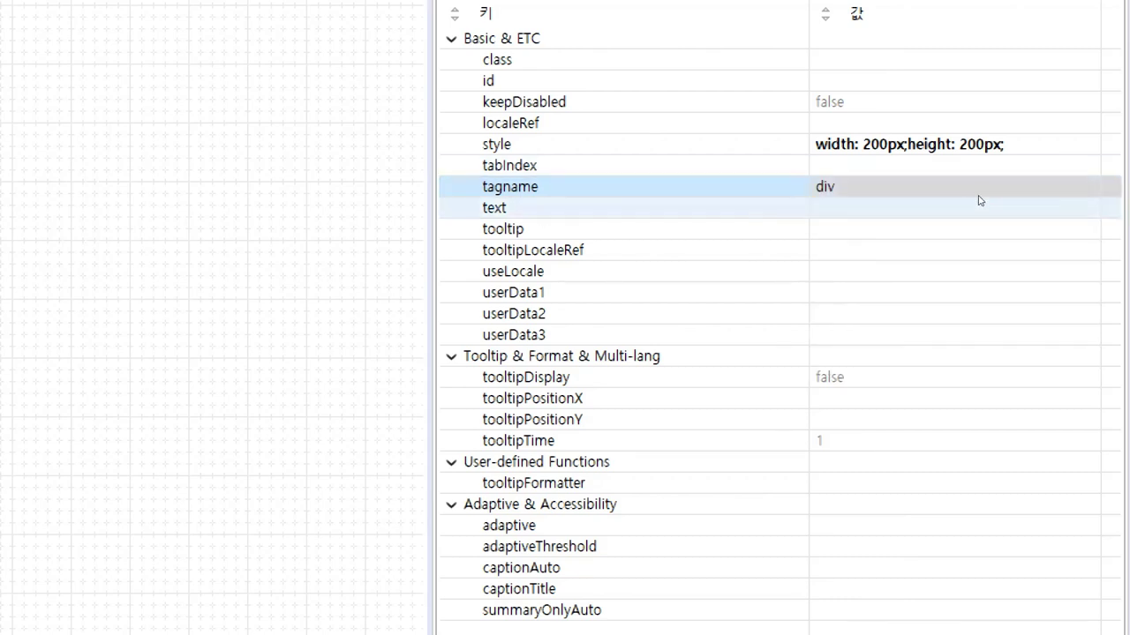
pyautogui.click(983, 189)
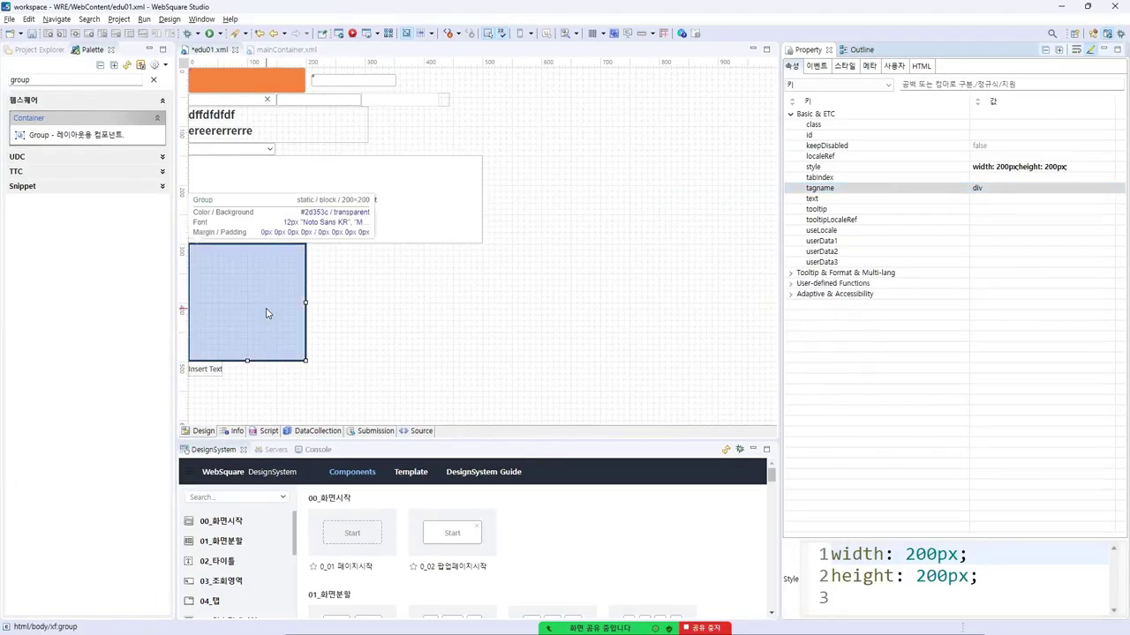
# Add an InputBox as the Group's first child and save edu01.xml
pyautogui.click(268, 315)
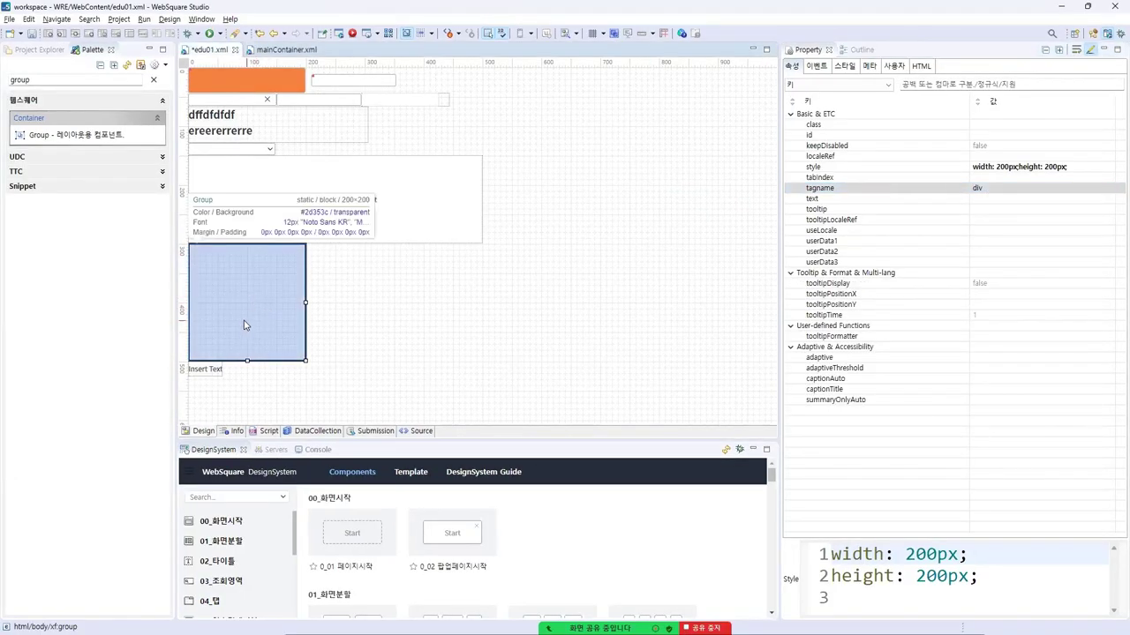
pyautogui.click(40, 82)
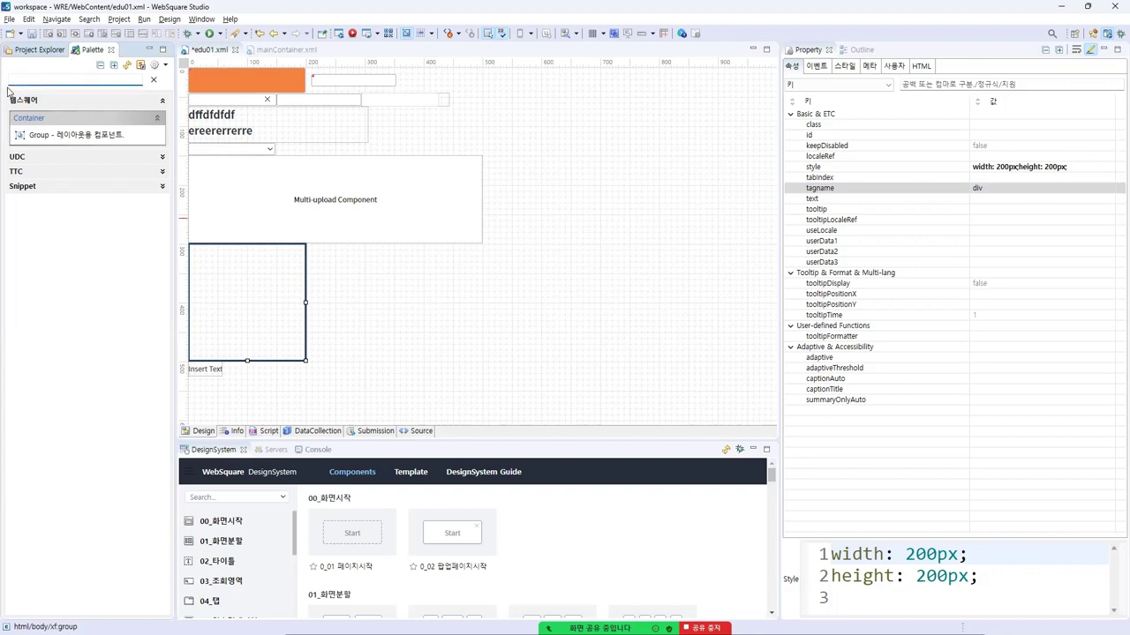
pyautogui.hotkey('ctrl', 'a')
pyautogui.press('BackSpace')
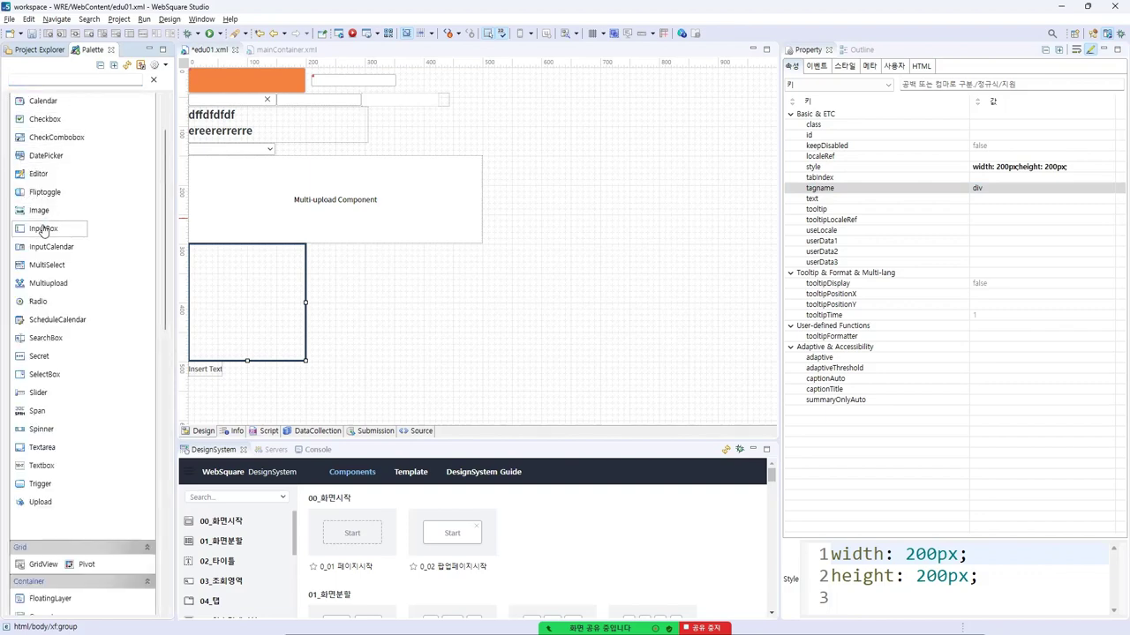
pyautogui.doubleClick(44, 229)
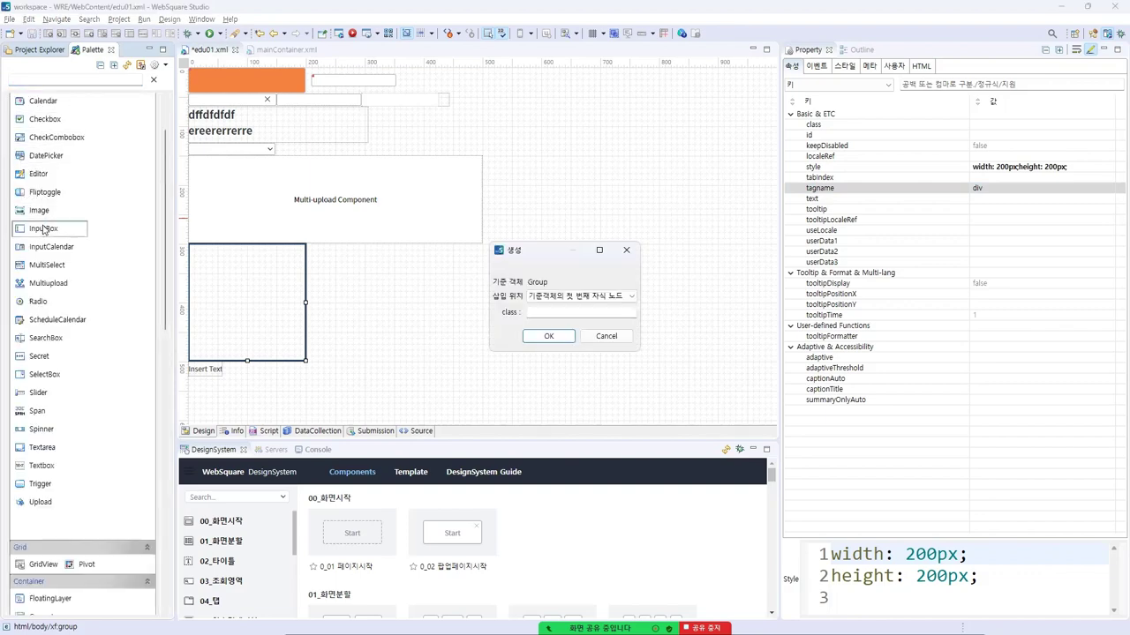
pyautogui.click(565, 295)
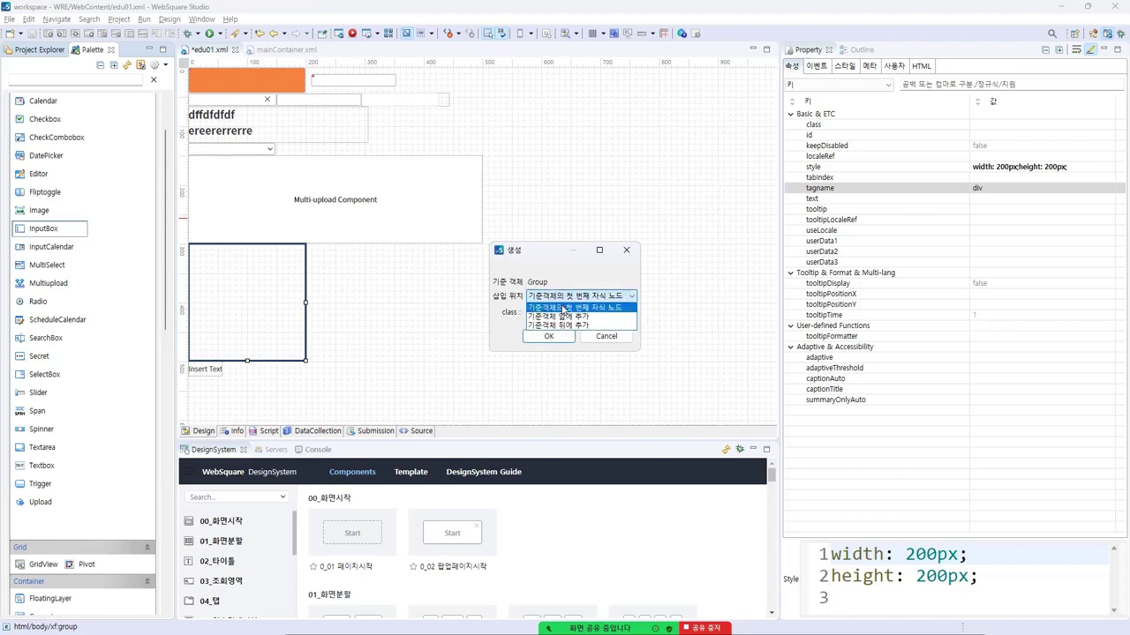
pyautogui.click(586, 296)
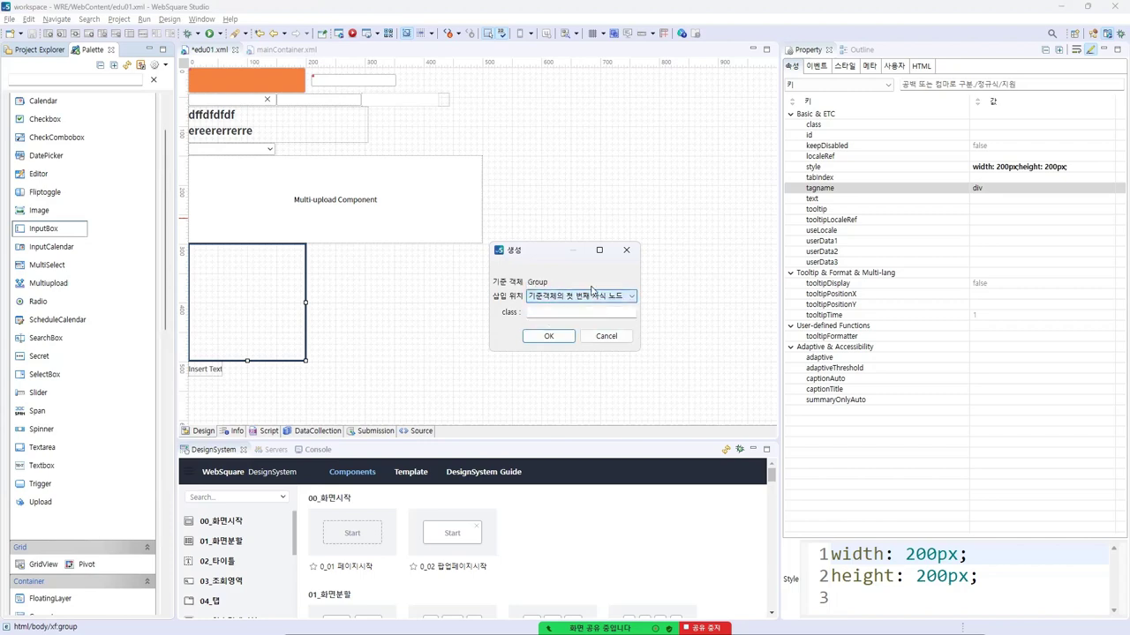
pyautogui.click(546, 339)
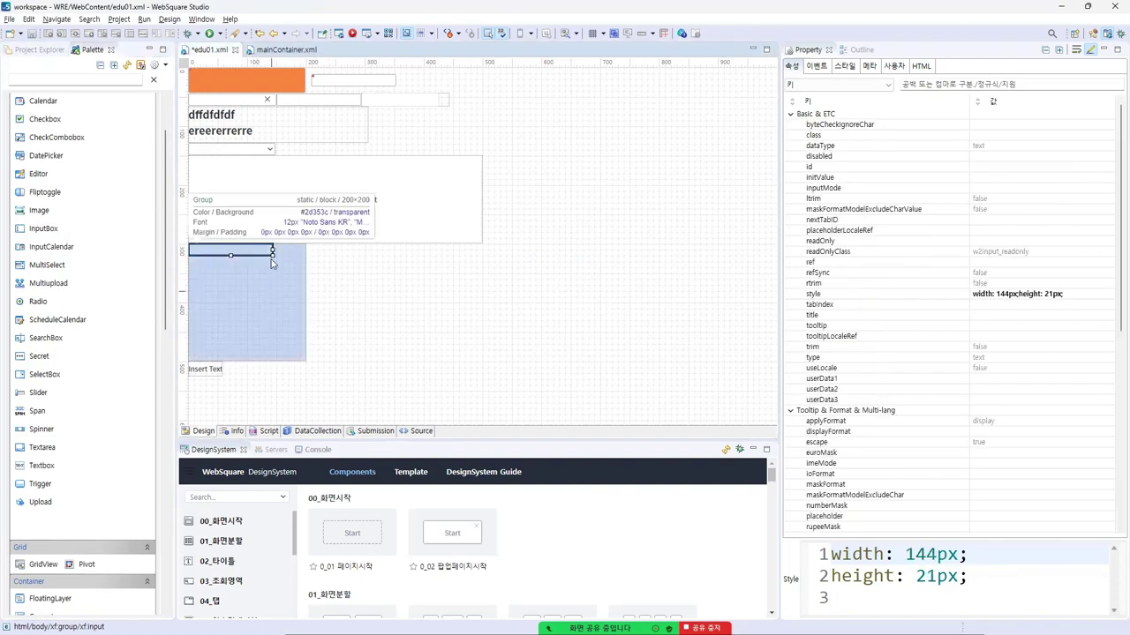
pyautogui.hotkey('ctrl', 's')
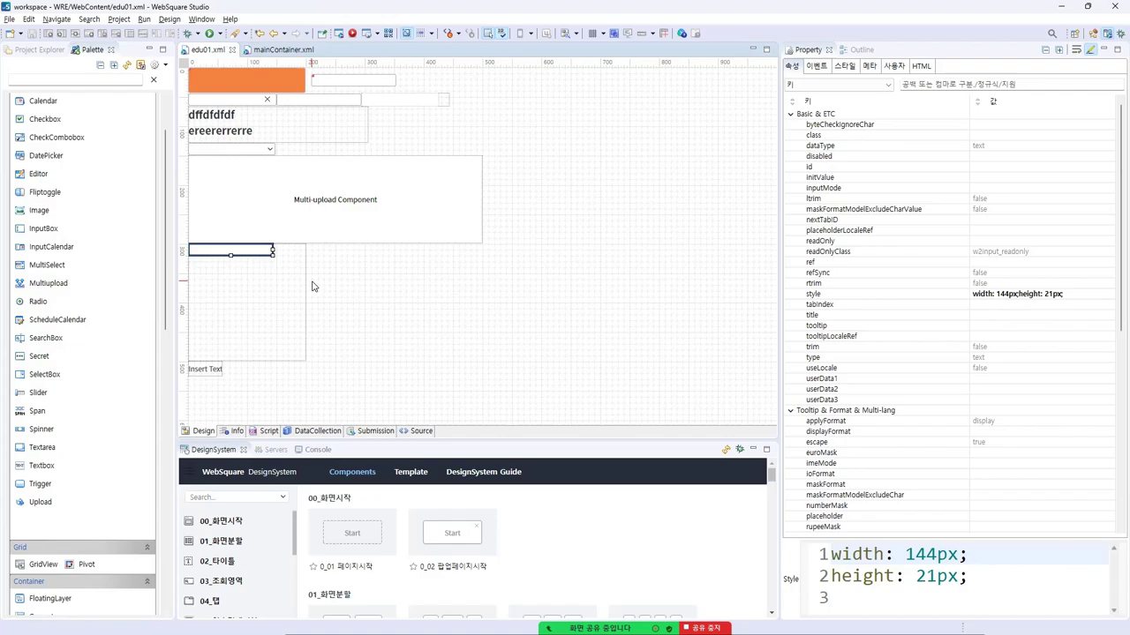
pyautogui.hotkey('alt', 'Tab')
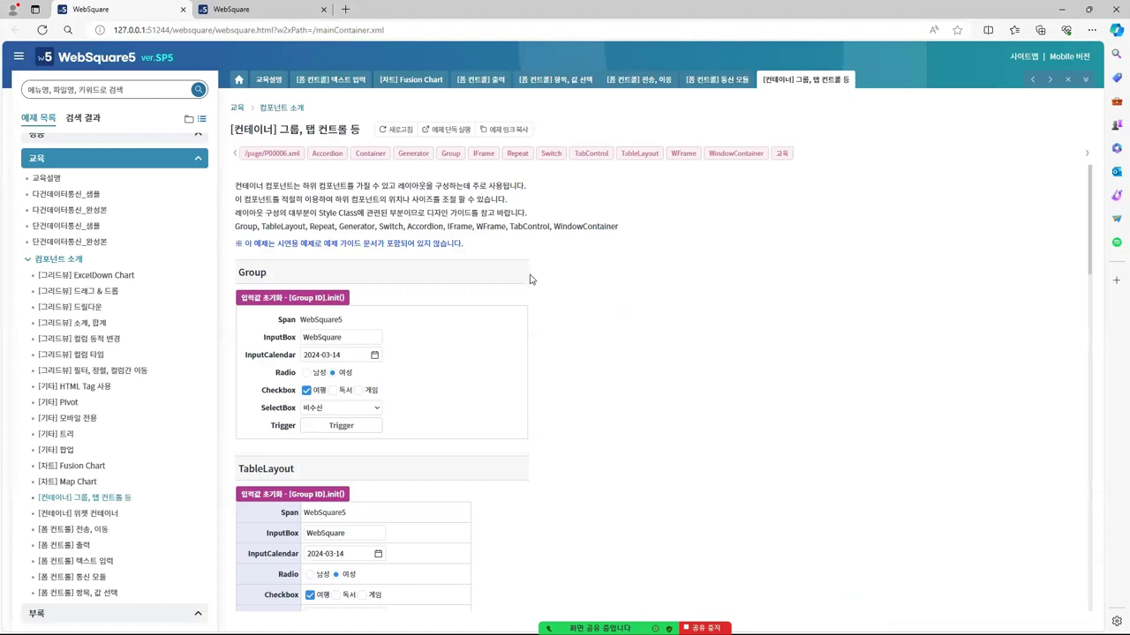
# Reset the Group and TableLayout sample forms with their [Group ID].init() buttons
pyautogui.scroll(-1, 422, 287)
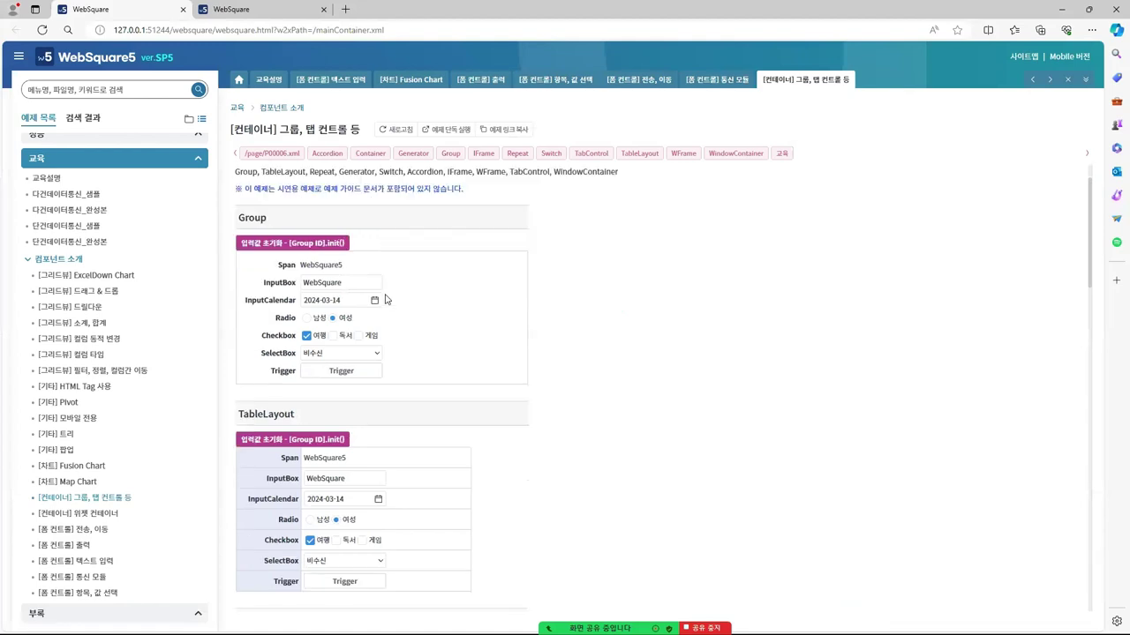
pyautogui.click(335, 231)
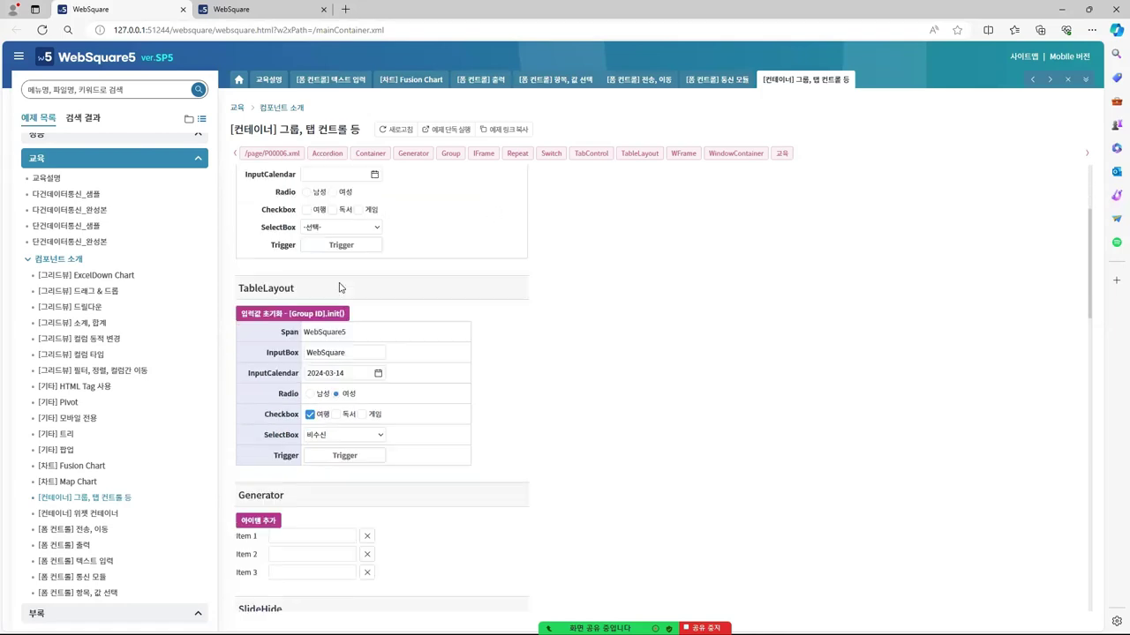
pyautogui.scroll(-3, 415, 282)
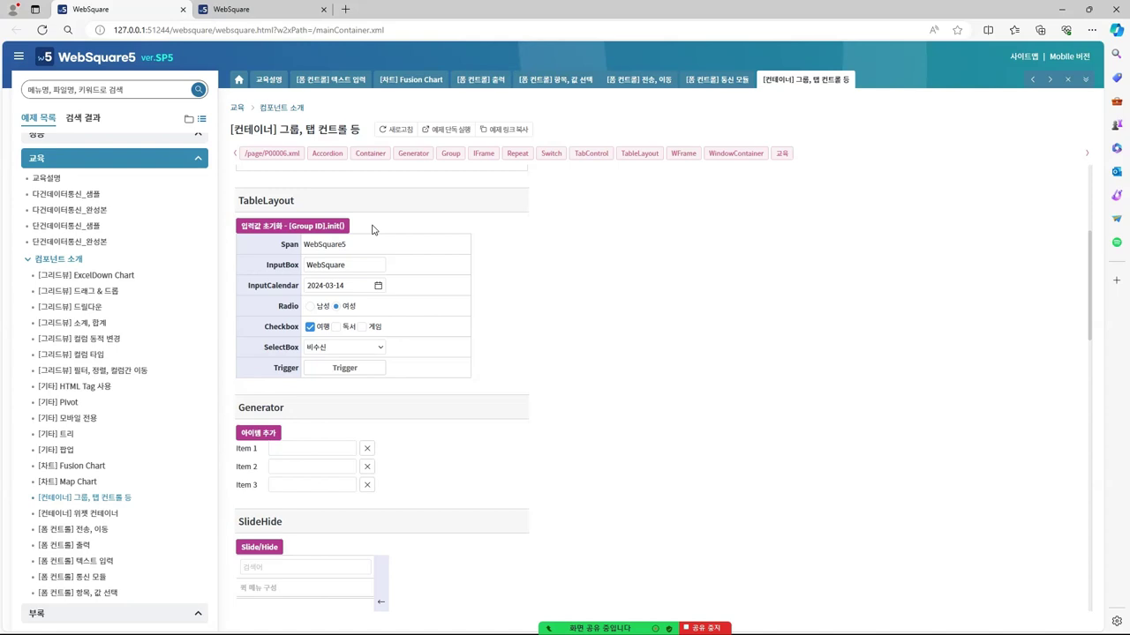
pyautogui.scroll(3, 441, 295)
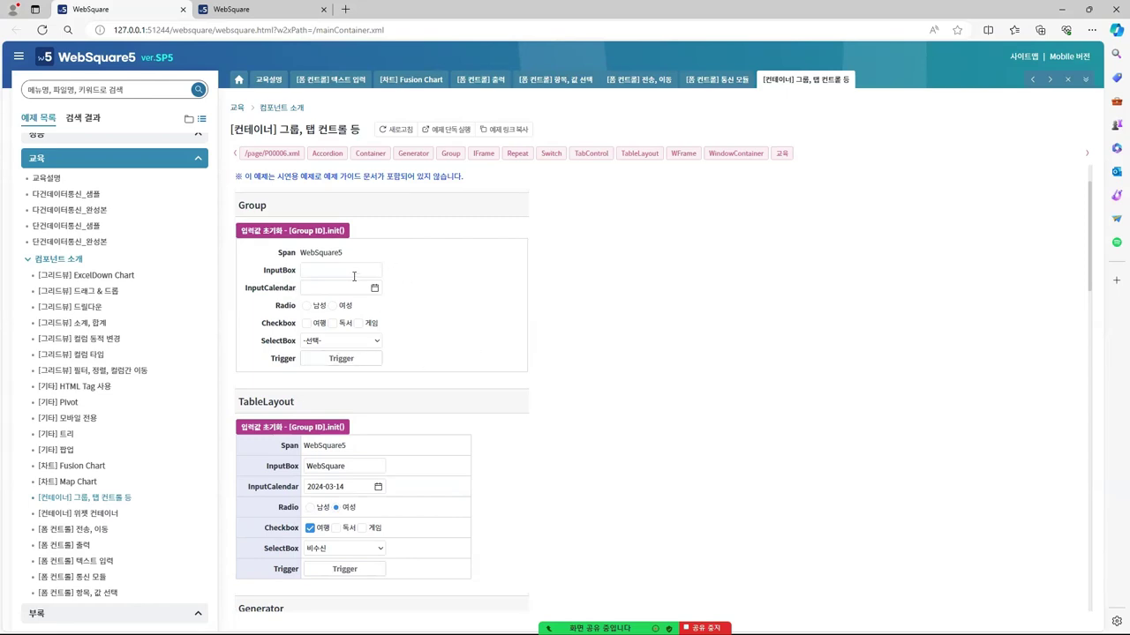
pyautogui.scroll(-2, 418, 335)
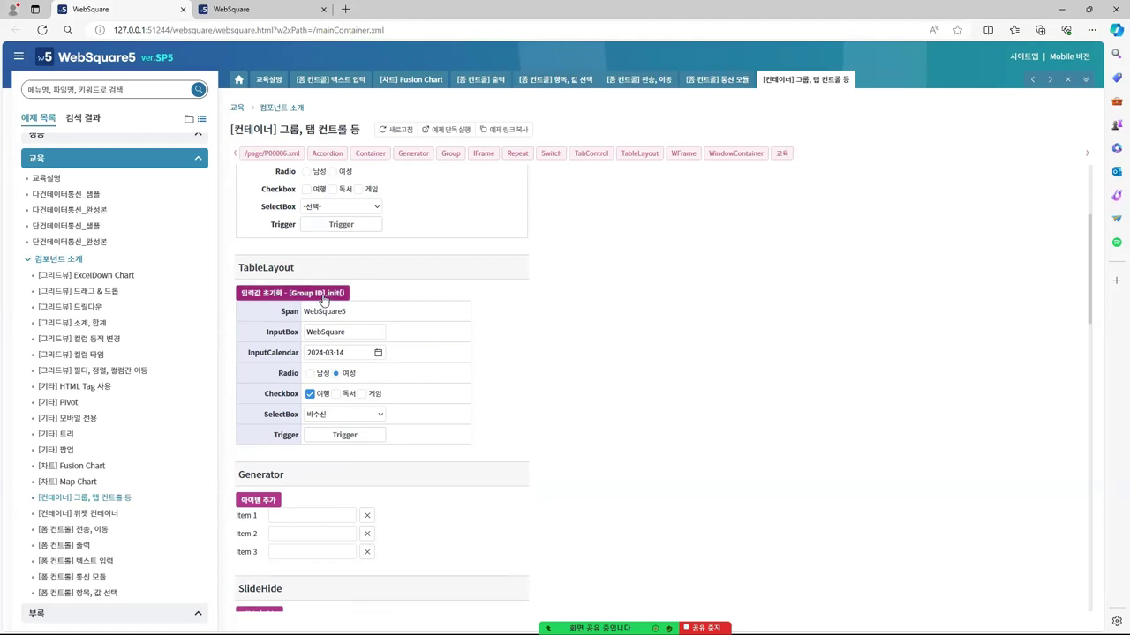
pyautogui.scroll(1, 418, 248)
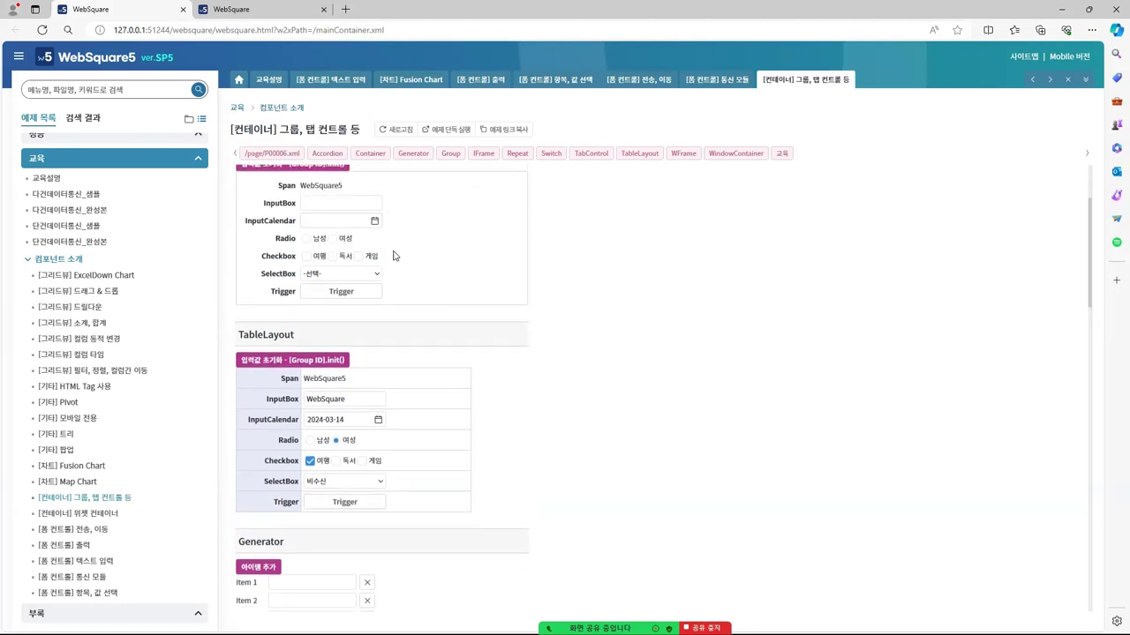
pyautogui.scroll(-1, 389, 255)
pyautogui.click(324, 295)
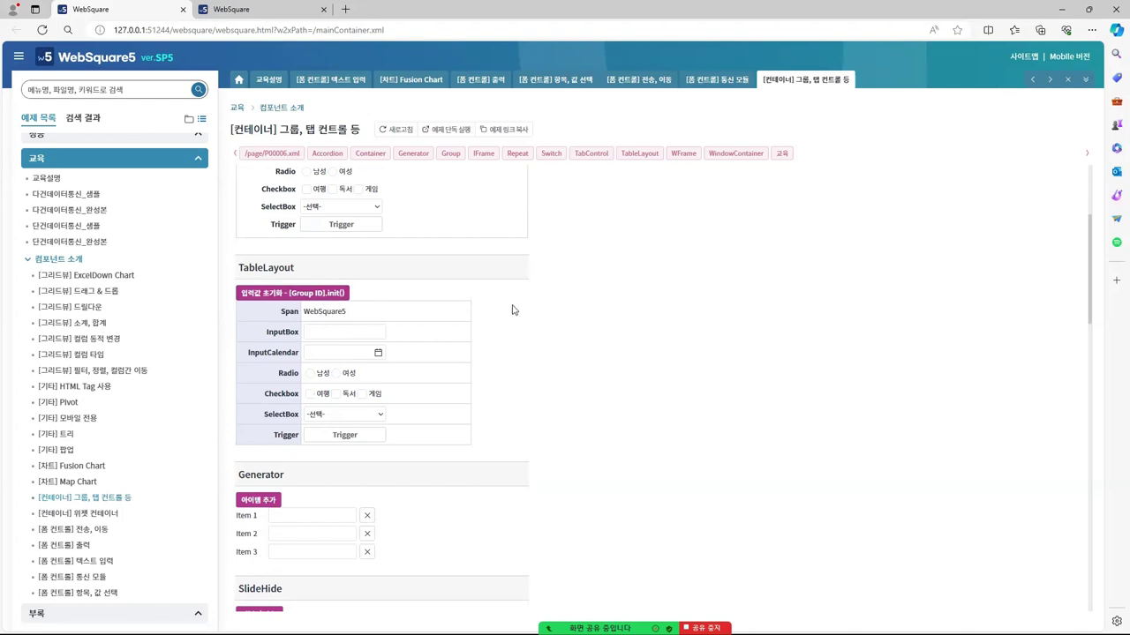
pyautogui.scroll(-2, 494, 296)
pyautogui.scroll(2, 485, 300)
pyautogui.scroll(3, 429, 316)
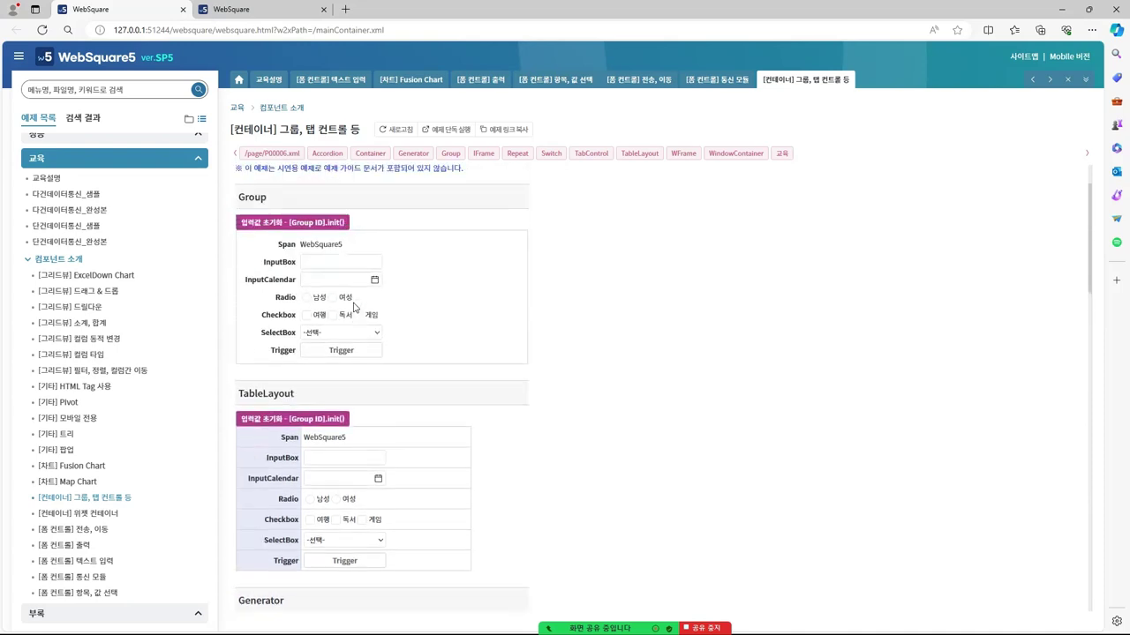
pyautogui.scroll(-5, 552, 340)
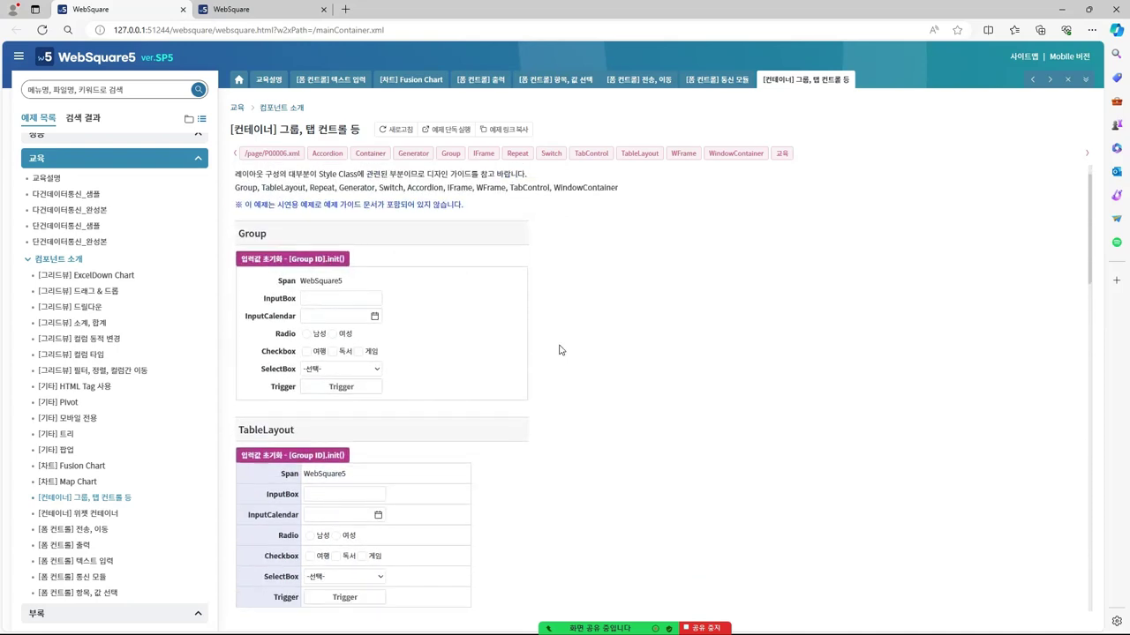
# Add Generator rows Item 4, Item 5, Item 6 and Item 7 to the sample
pyautogui.scroll(-2, 551, 338)
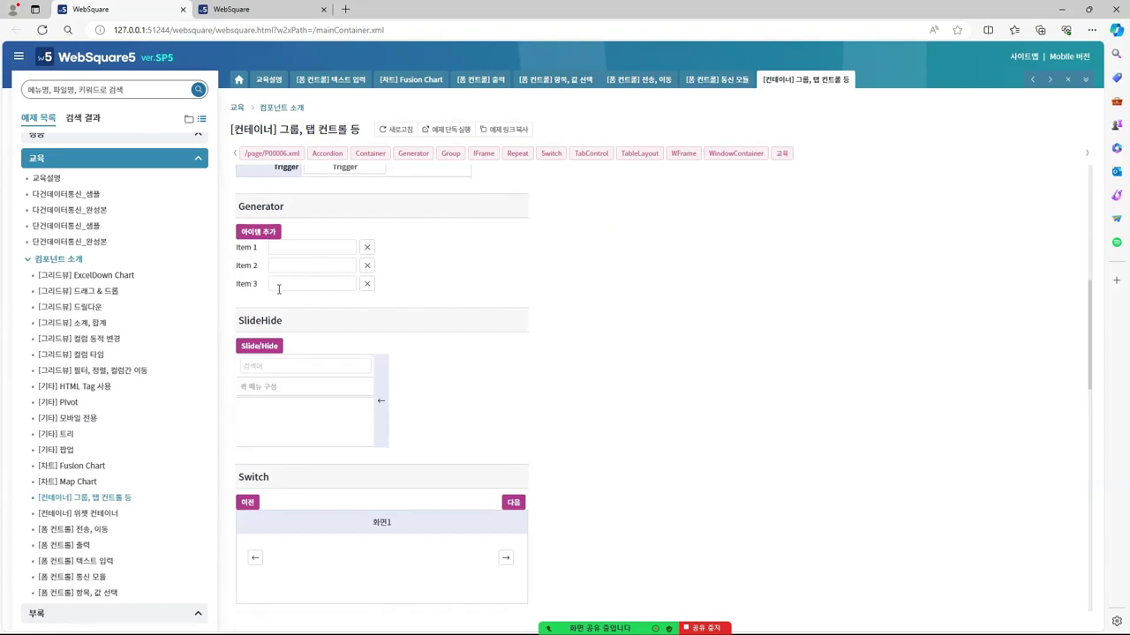
pyautogui.click(267, 234)
pyautogui.click(266, 234)
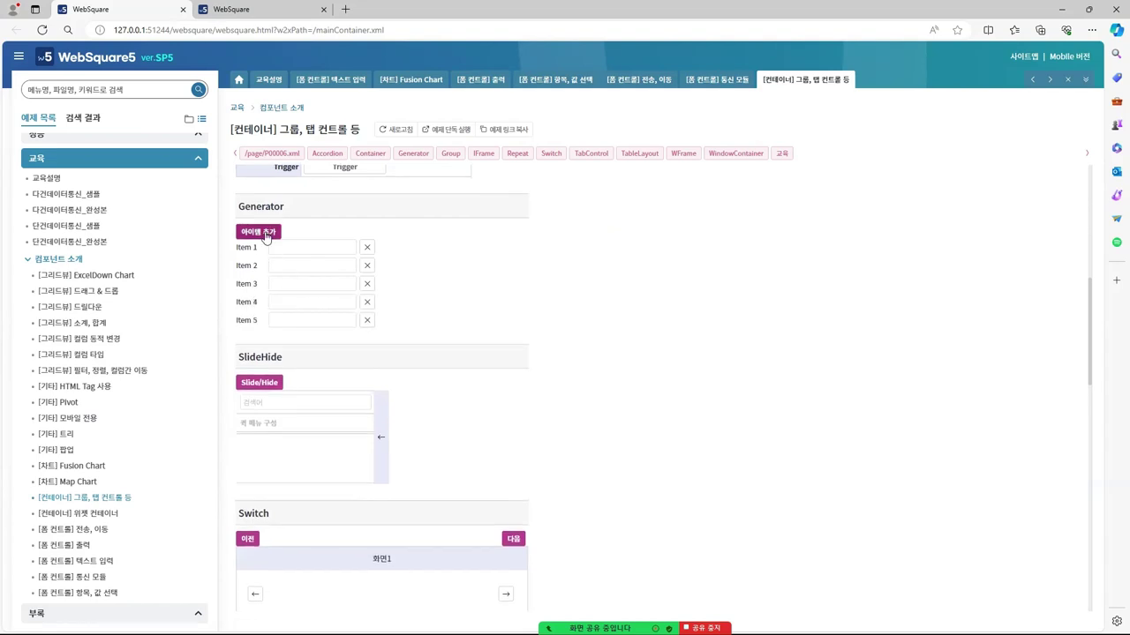
pyautogui.click(267, 234)
pyautogui.click(267, 233)
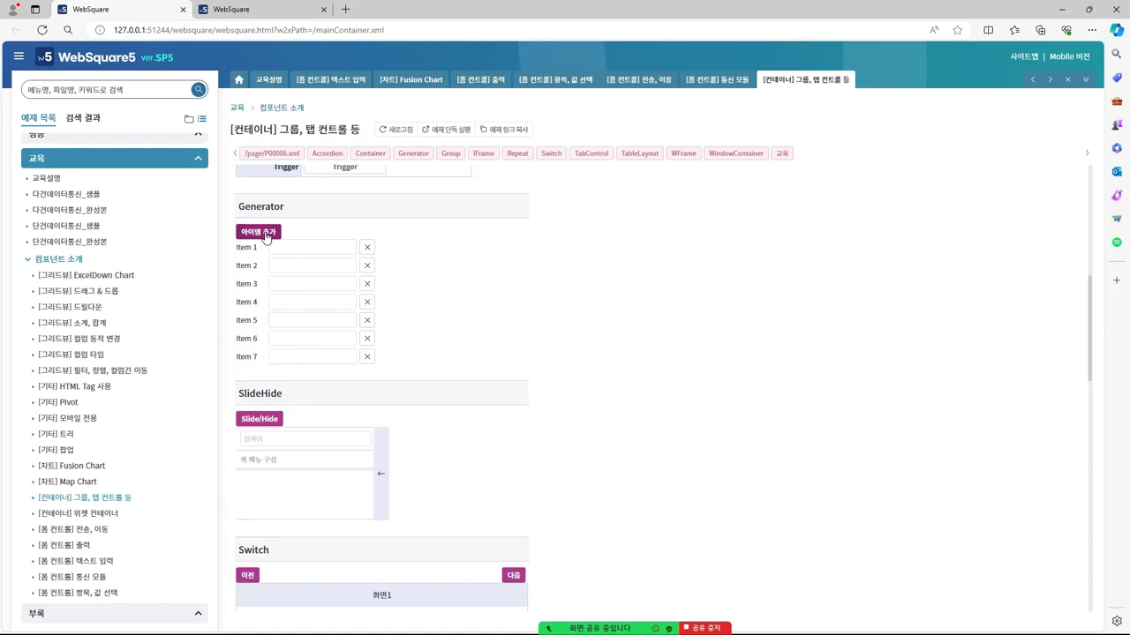
# Remove Item 2 and Item 3 so only Items 1, 4, 5, 6 and 7 remain
pyautogui.moveTo(237, 247); pyautogui.dragTo(390, 250)
pyautogui.click(392, 260)
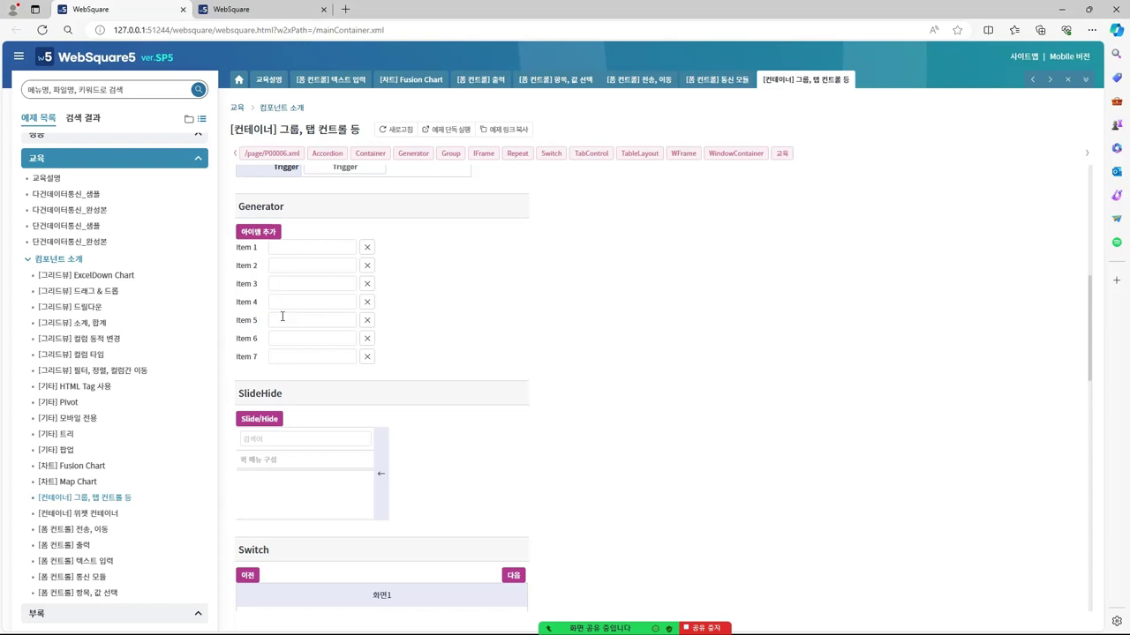
pyautogui.click(368, 269)
pyautogui.click(368, 268)
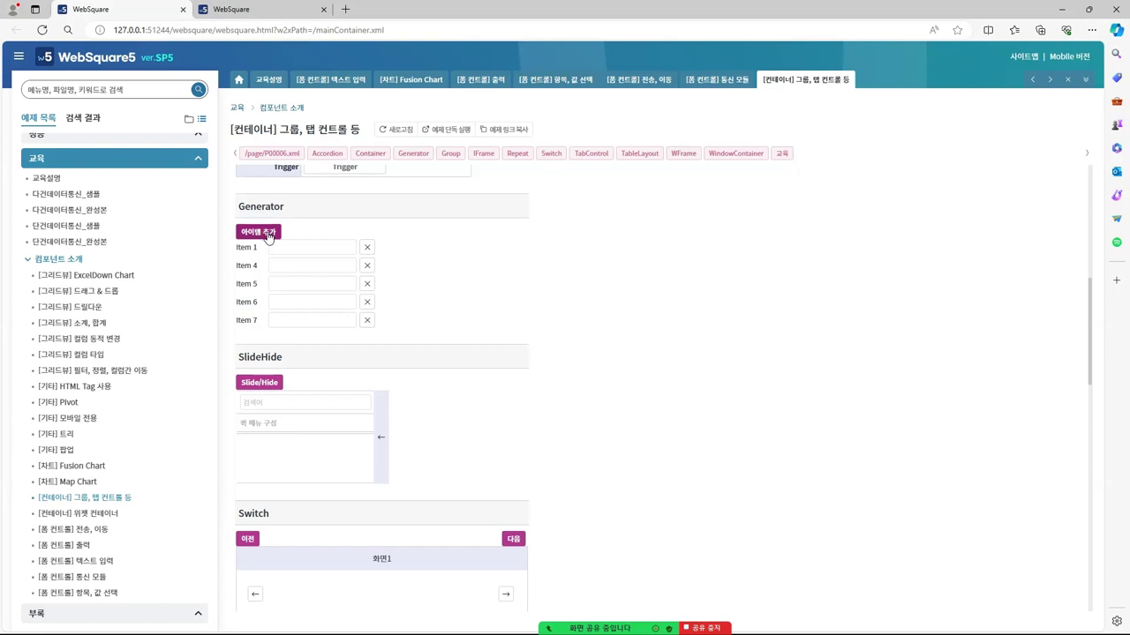
pyautogui.moveTo(295, 153); pyautogui.dragTo(282, 88)
pyautogui.scroll(-2, 471, 290)
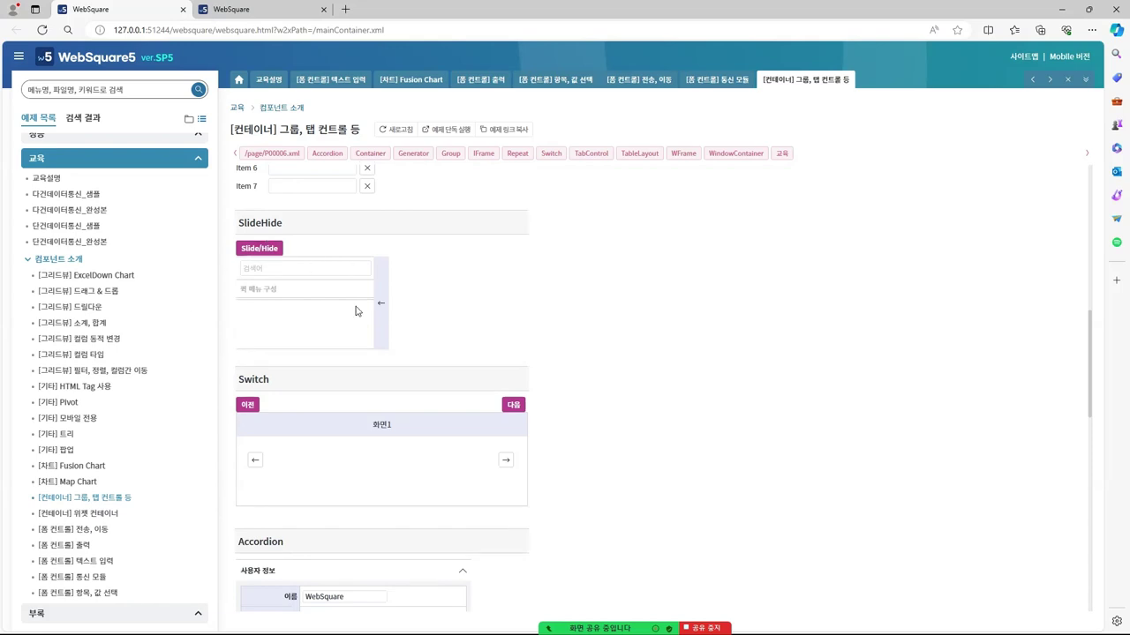
pyautogui.click(381, 304)
pyautogui.click(239, 307)
pyautogui.click(380, 305)
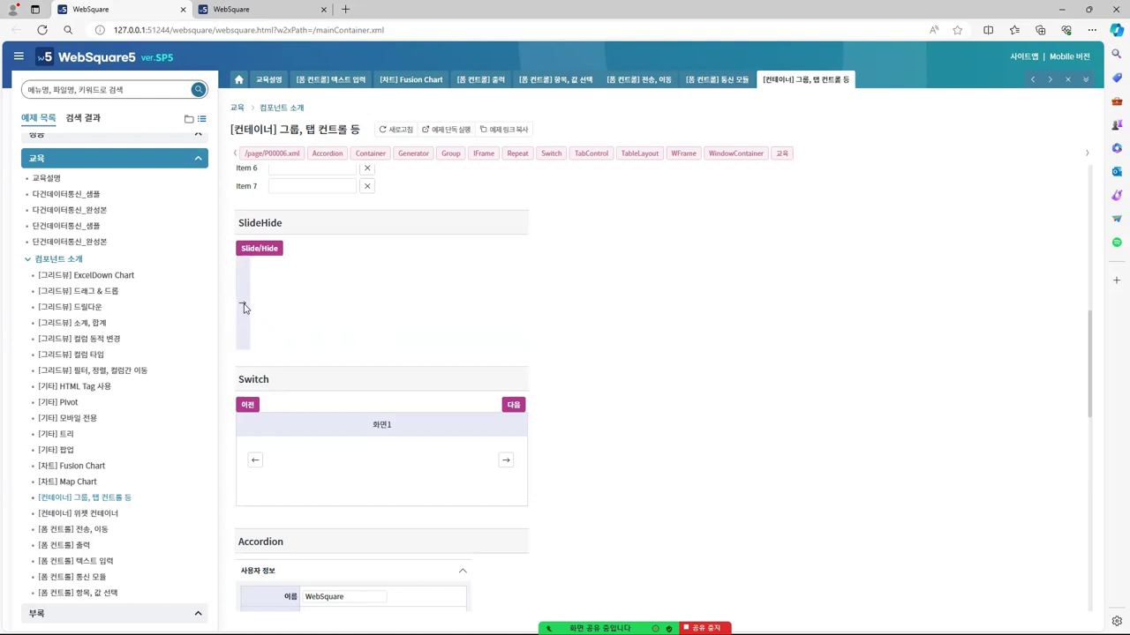
pyautogui.click(241, 305)
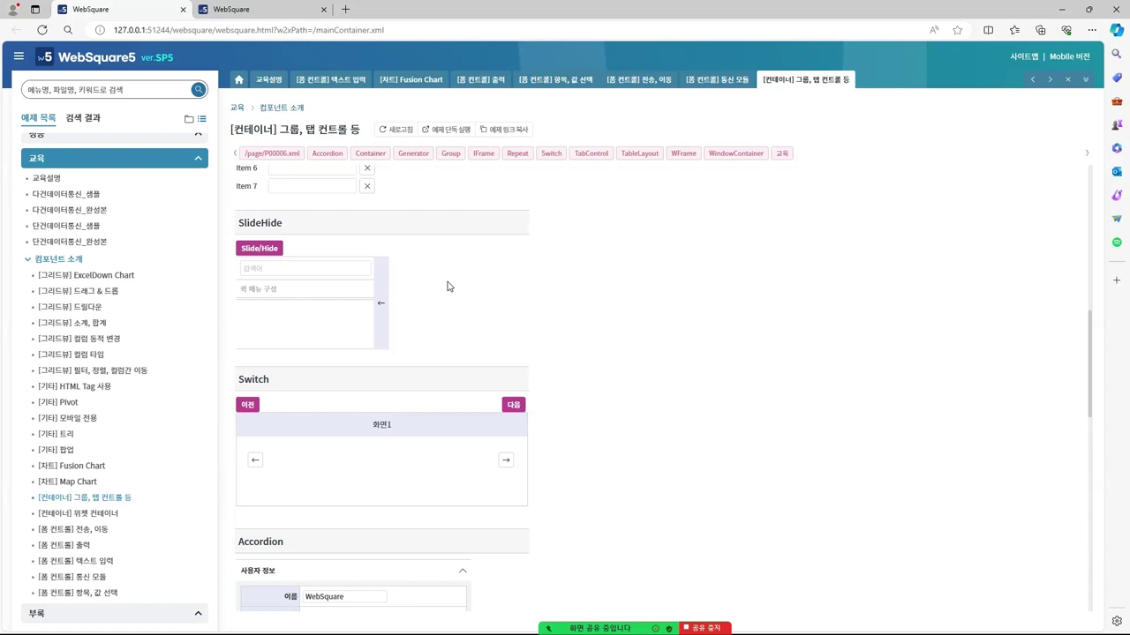
pyautogui.click(380, 302)
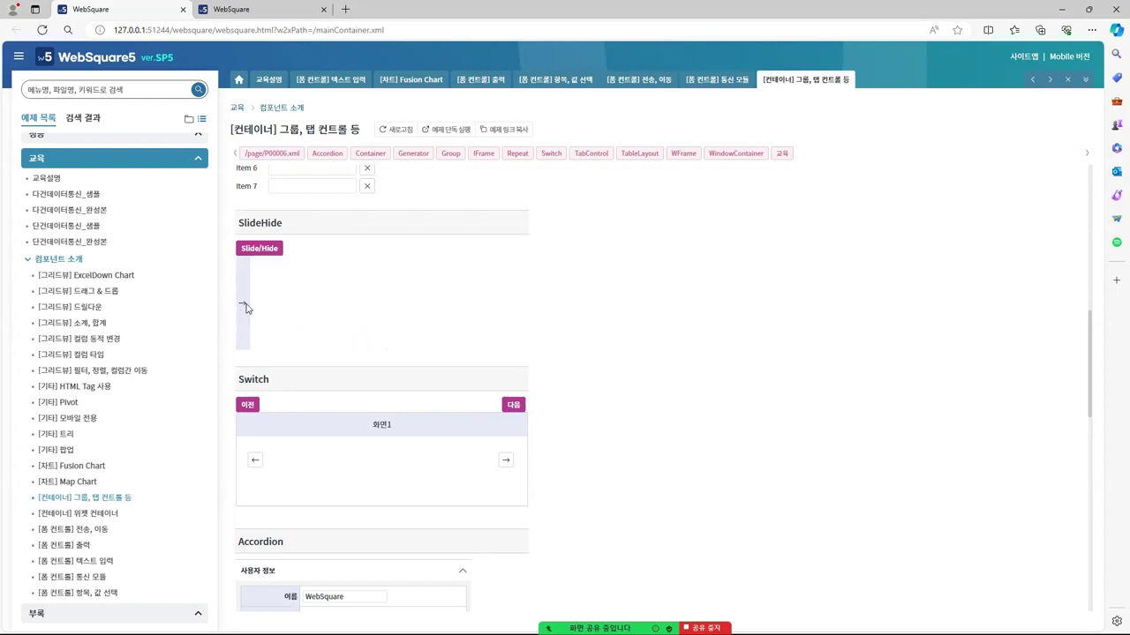
pyautogui.click(245, 306)
pyautogui.scroll(-1, 505, 286)
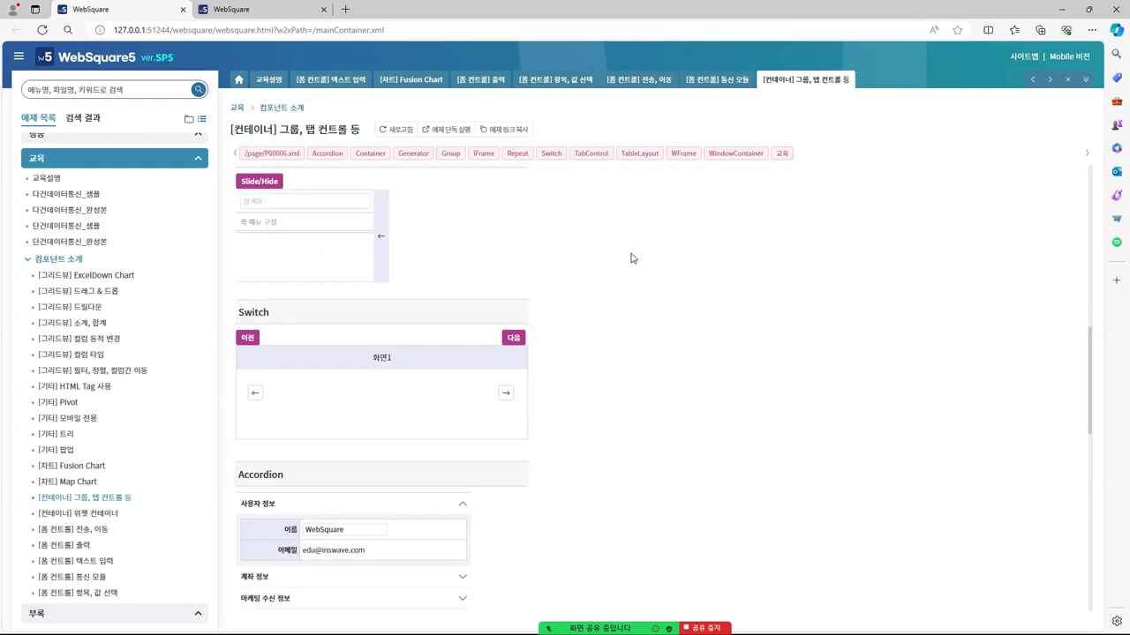
pyautogui.scroll(-1, 631, 258)
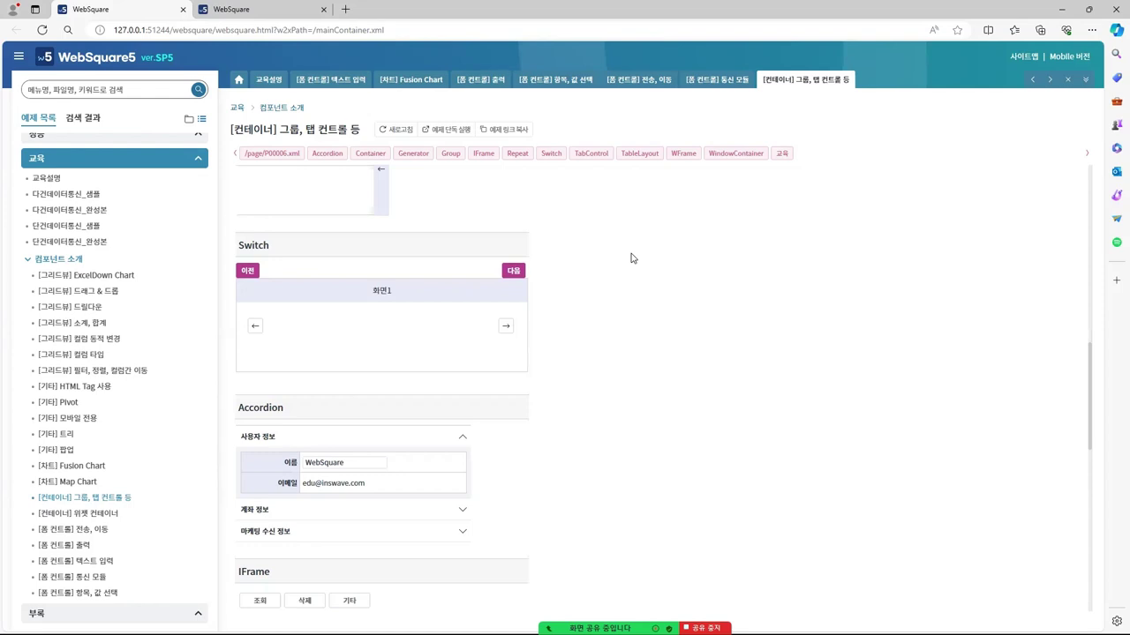
pyautogui.click(505, 327)
pyautogui.click(505, 329)
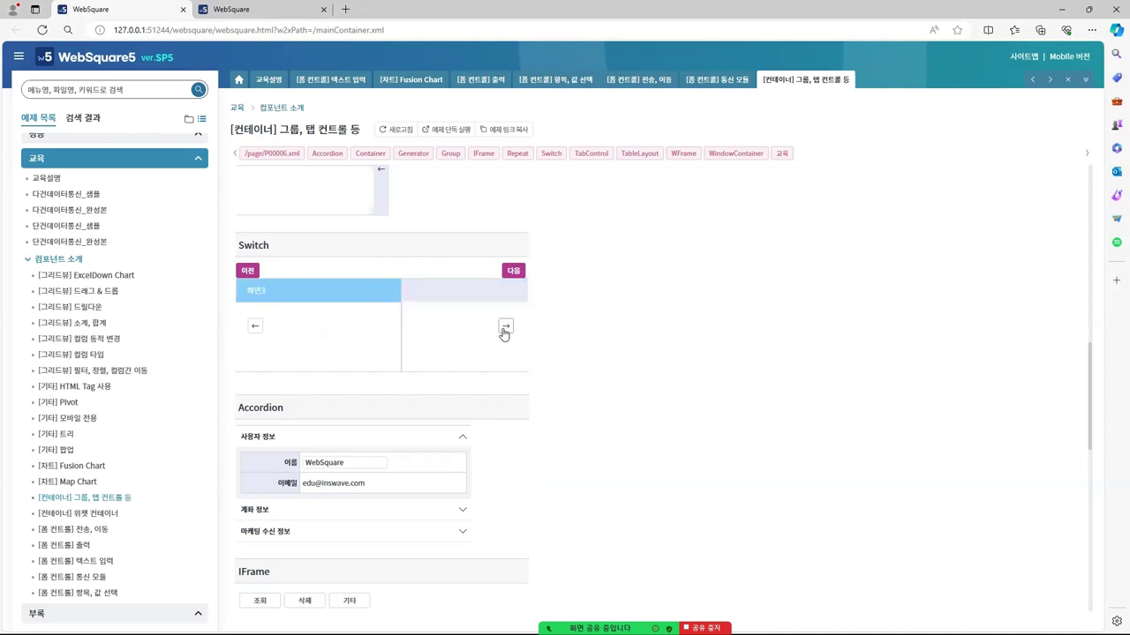
pyautogui.click(255, 326)
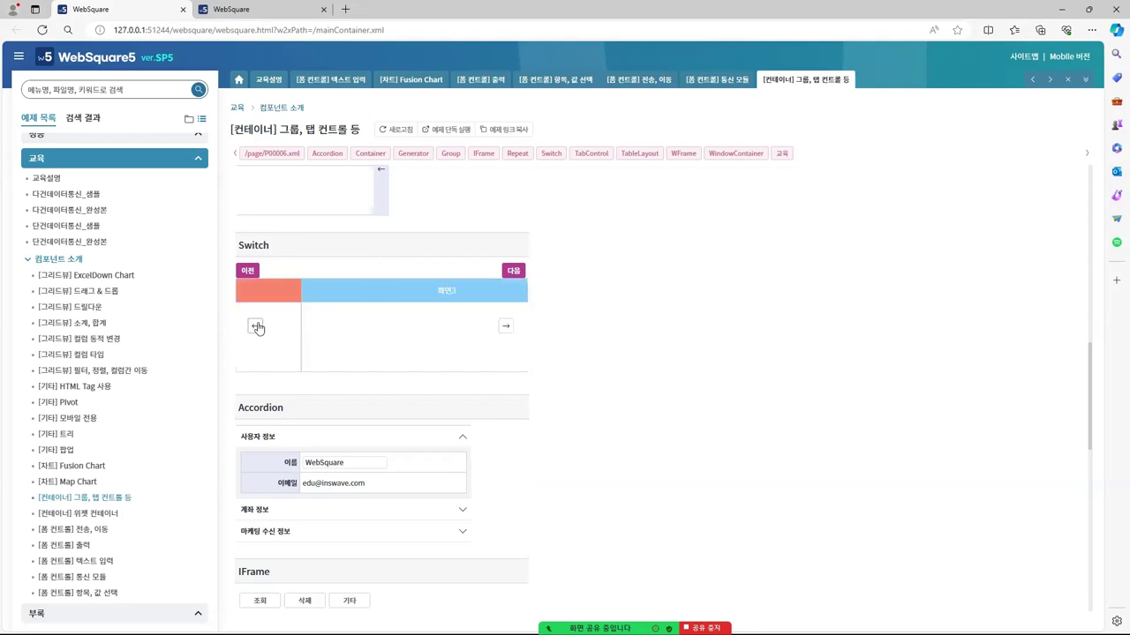
pyautogui.click(255, 326)
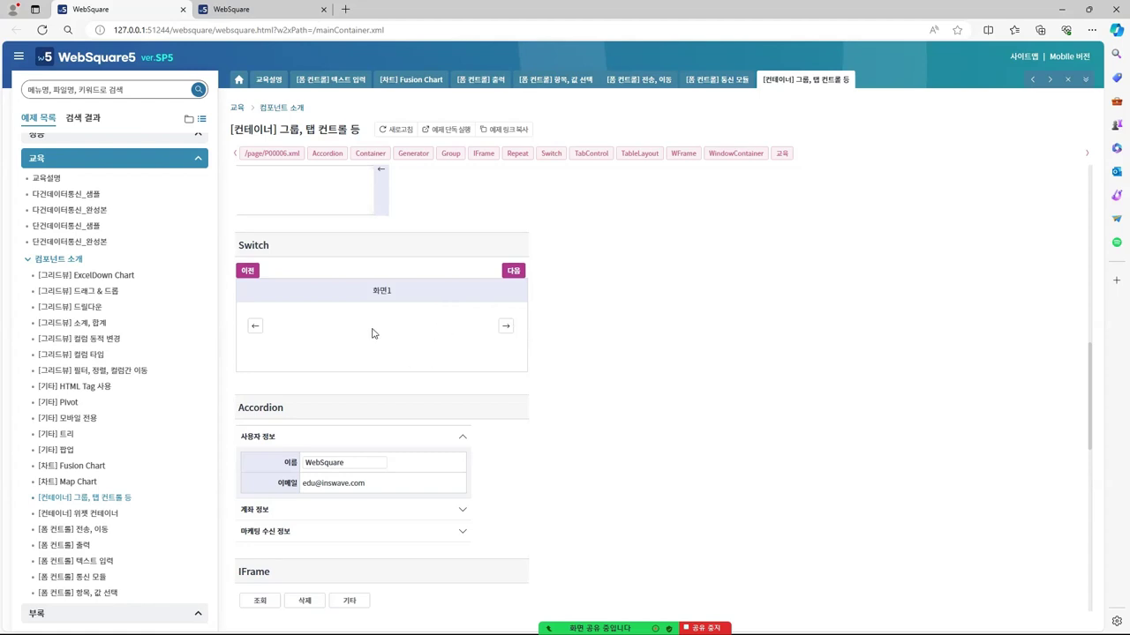
pyautogui.click(506, 328)
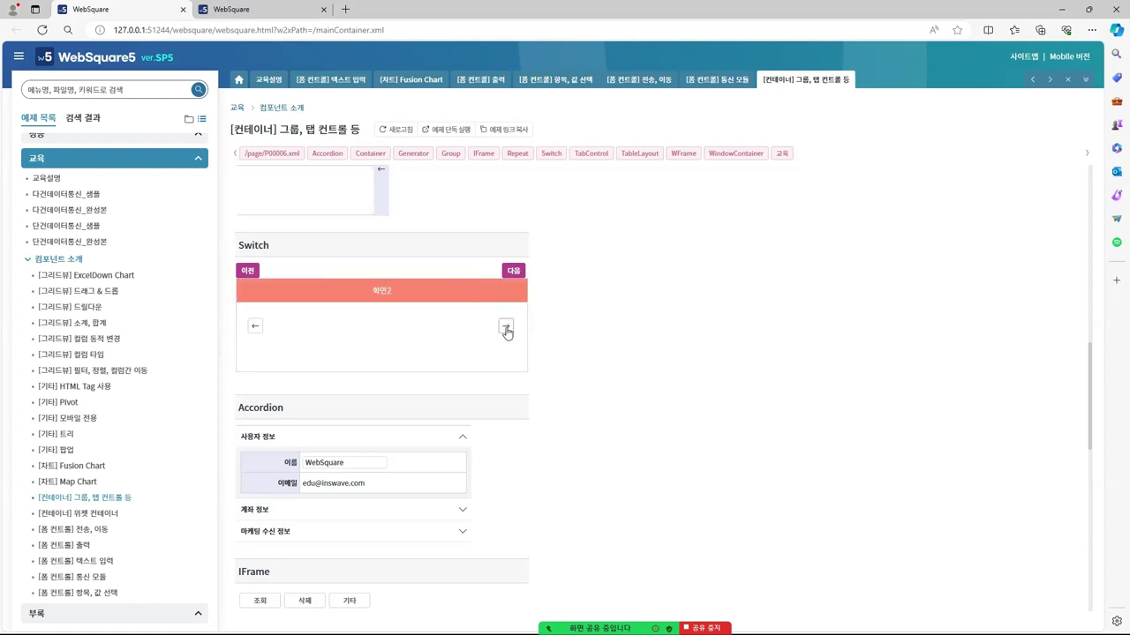
pyautogui.click(253, 330)
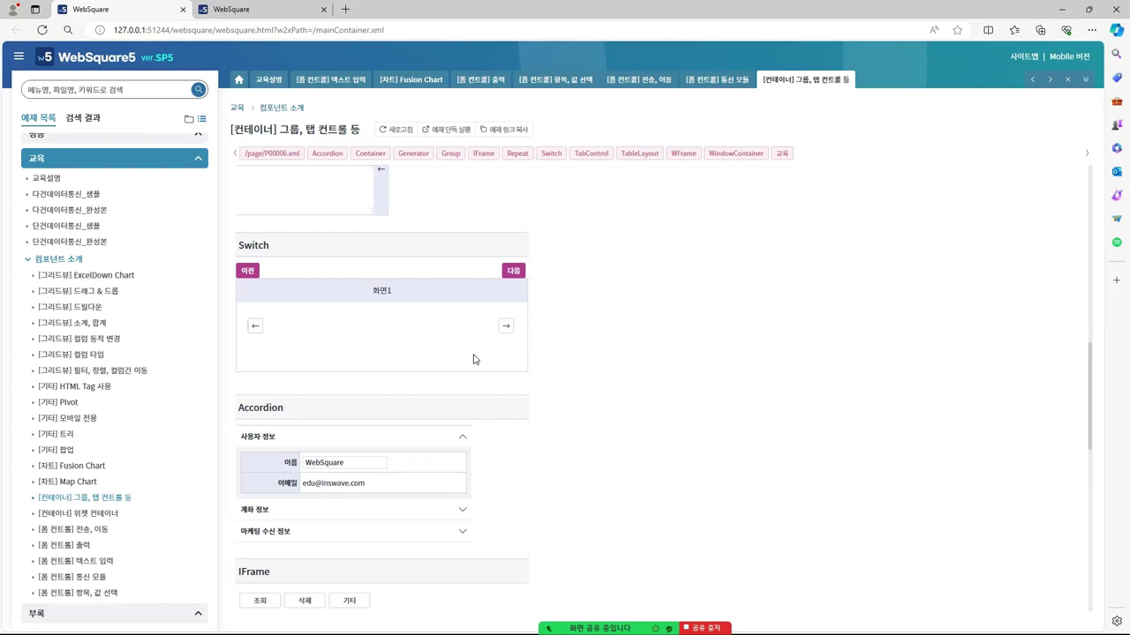
pyautogui.scroll(-2, 541, 326)
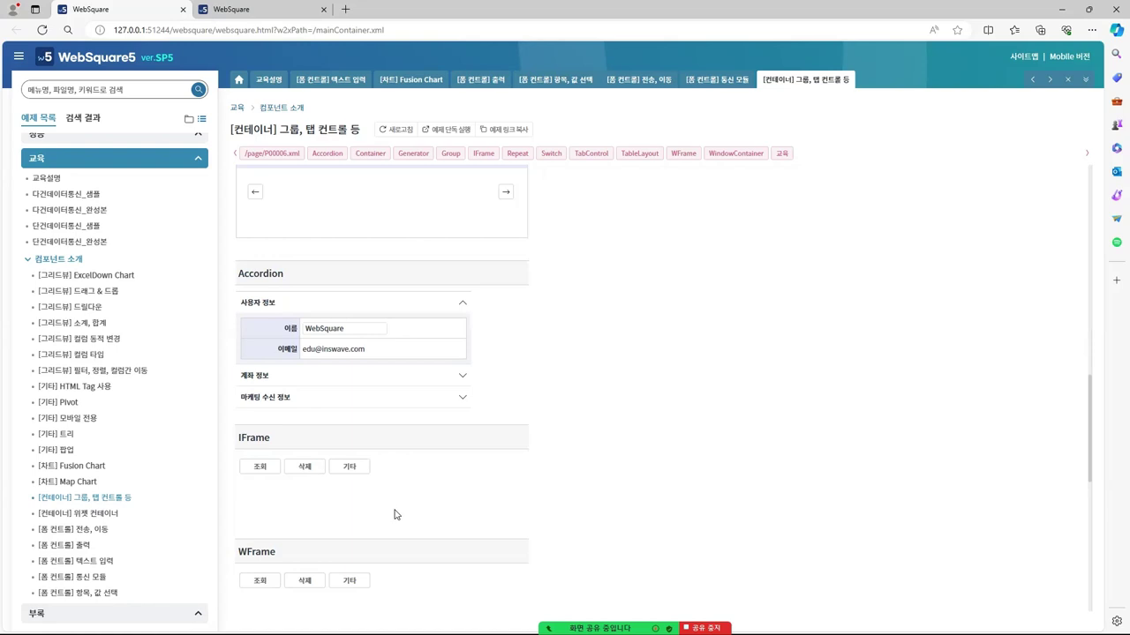
pyautogui.scroll(-2, 608, 331)
pyautogui.scroll(-3, 335, 408)
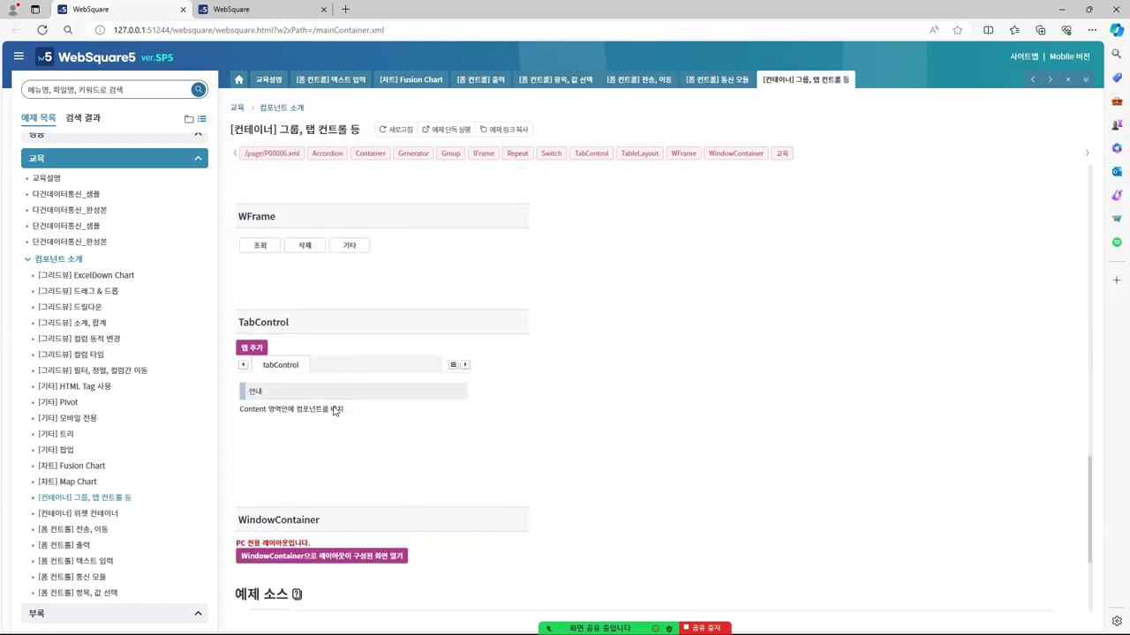
pyautogui.scroll(3, 577, 379)
pyautogui.scroll(6, 570, 376)
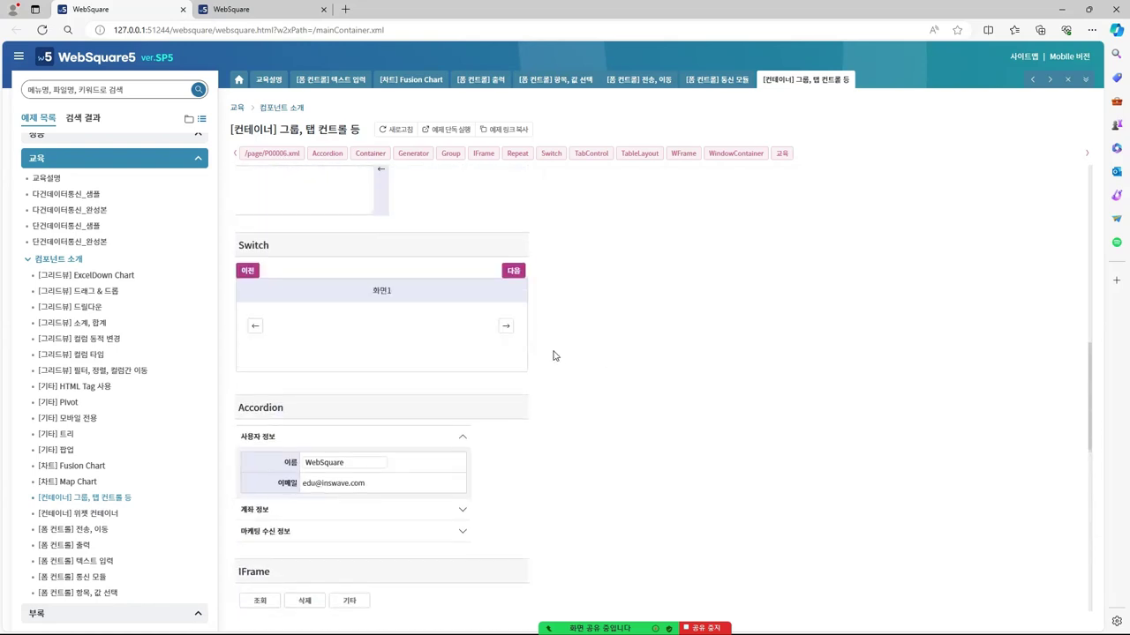
pyautogui.scroll(-4, 491, 396)
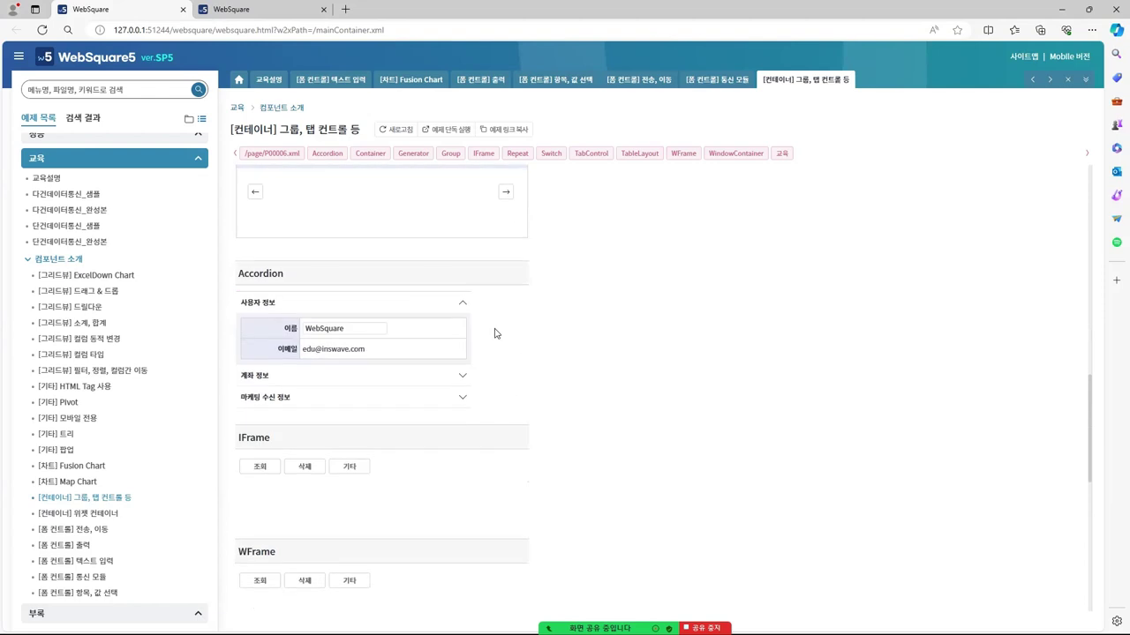
pyautogui.click(461, 306)
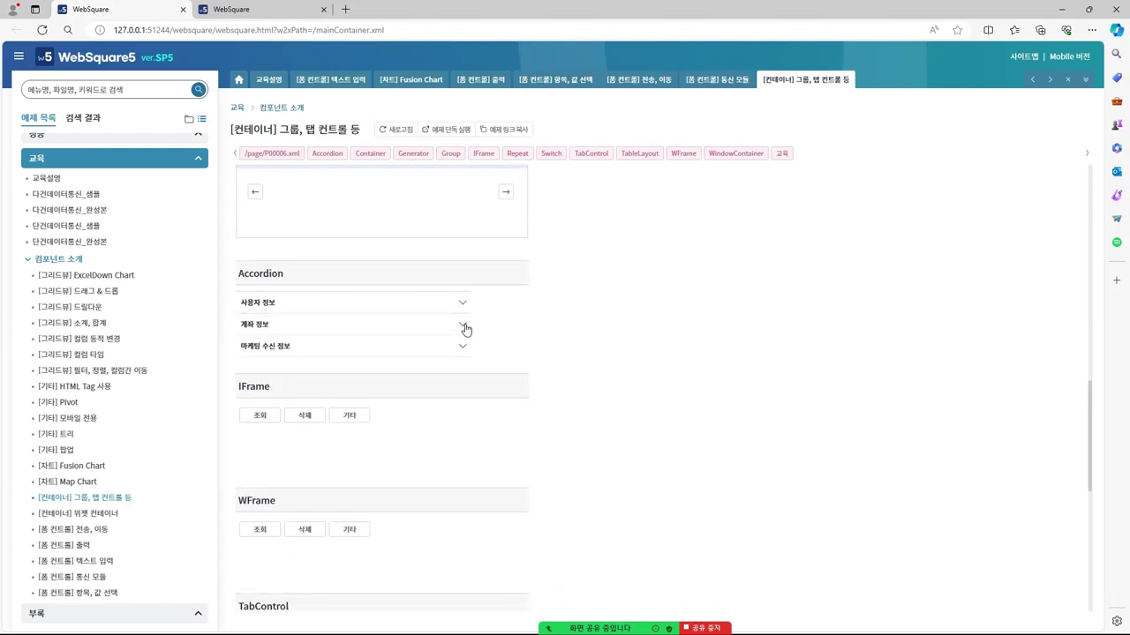
pyautogui.click(464, 323)
pyautogui.scroll(-1, 494, 336)
pyautogui.click(460, 354)
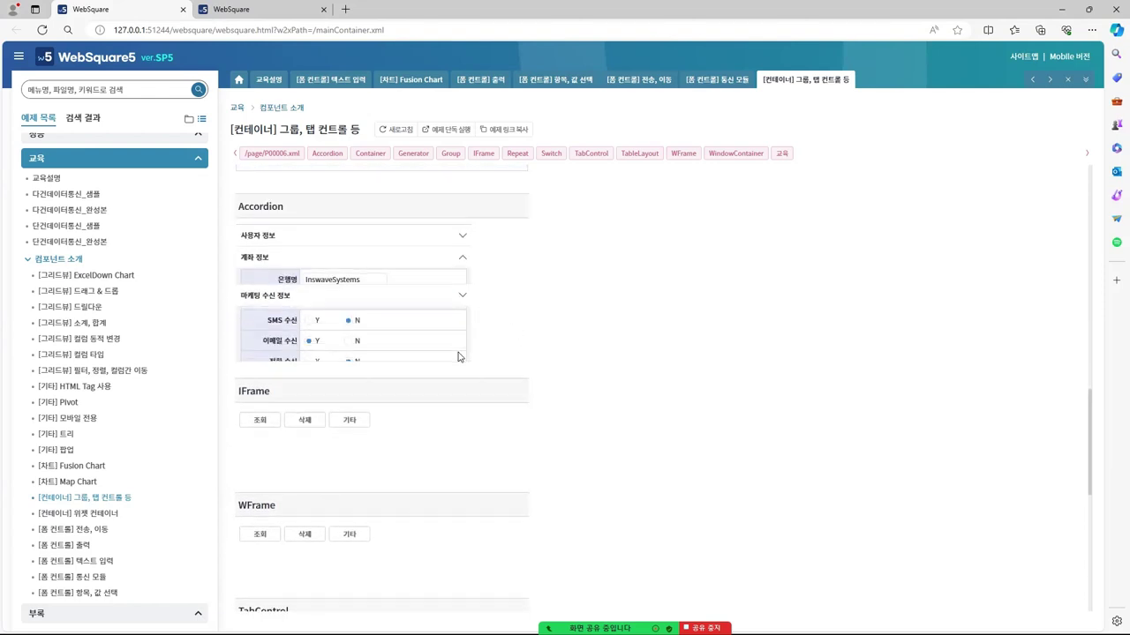
pyautogui.click(463, 279)
pyautogui.click(459, 259)
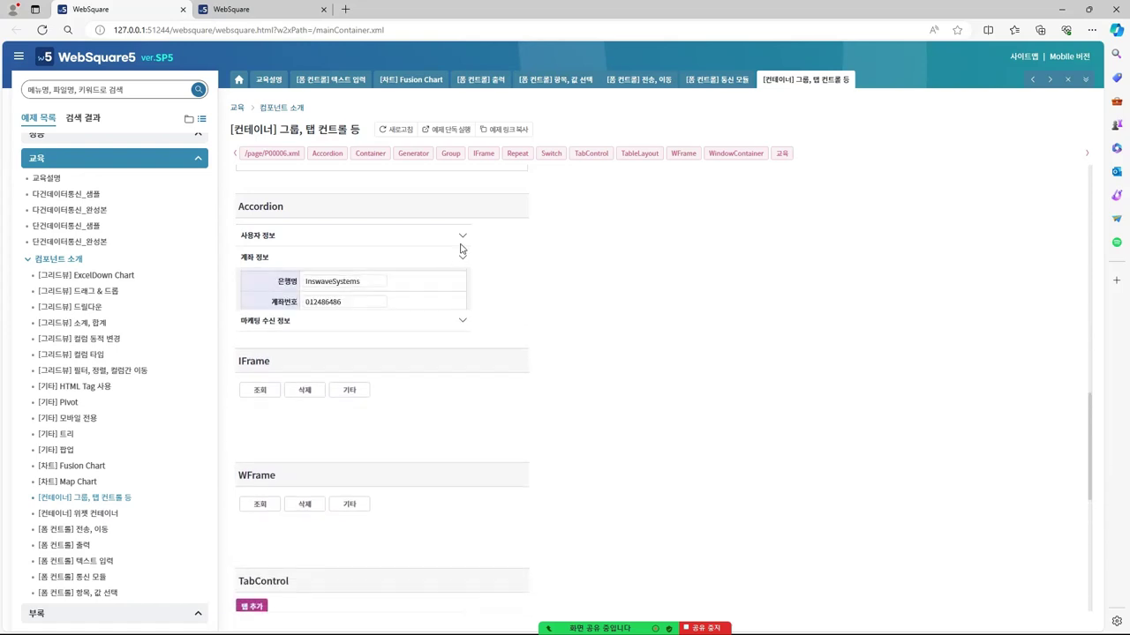
pyautogui.click(465, 236)
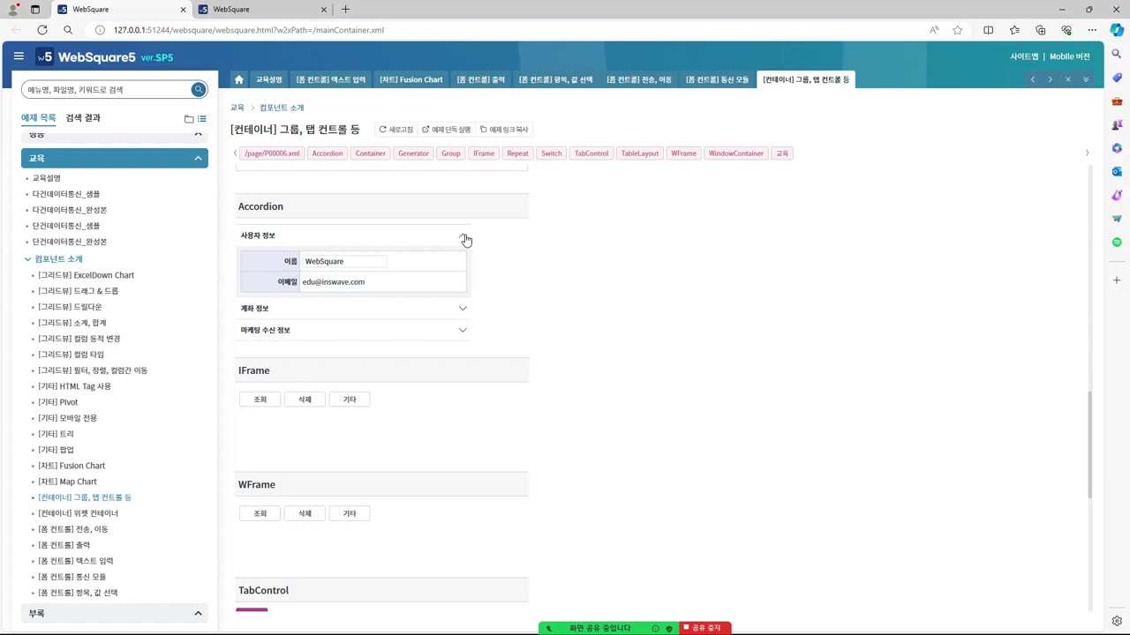
pyautogui.scroll(-2, 574, 282)
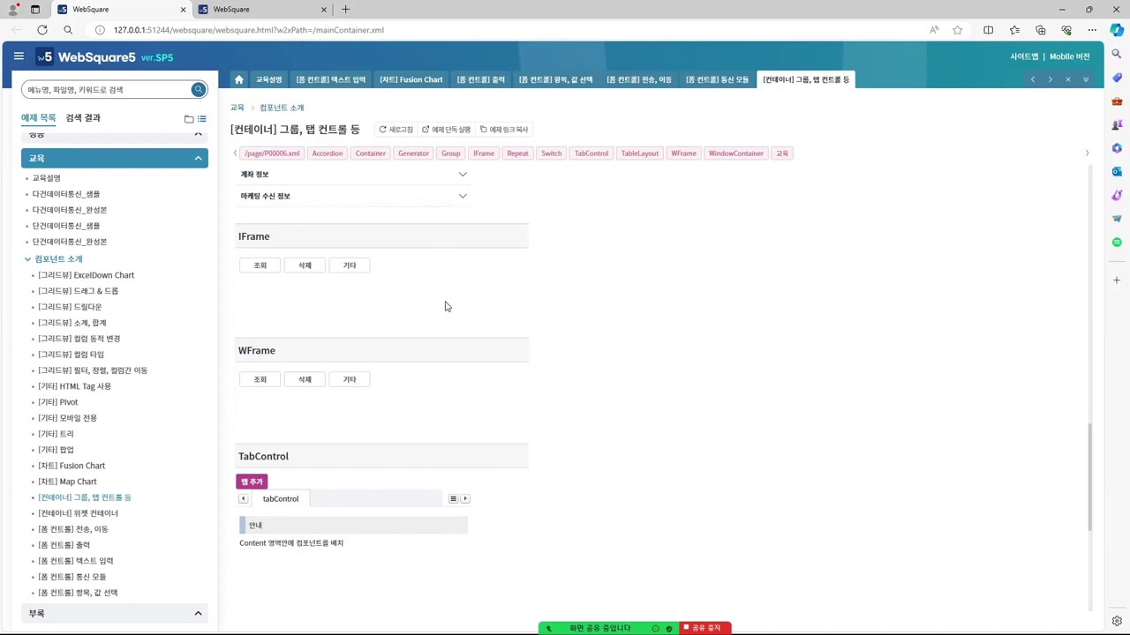
pyautogui.scroll(-1, 569, 310)
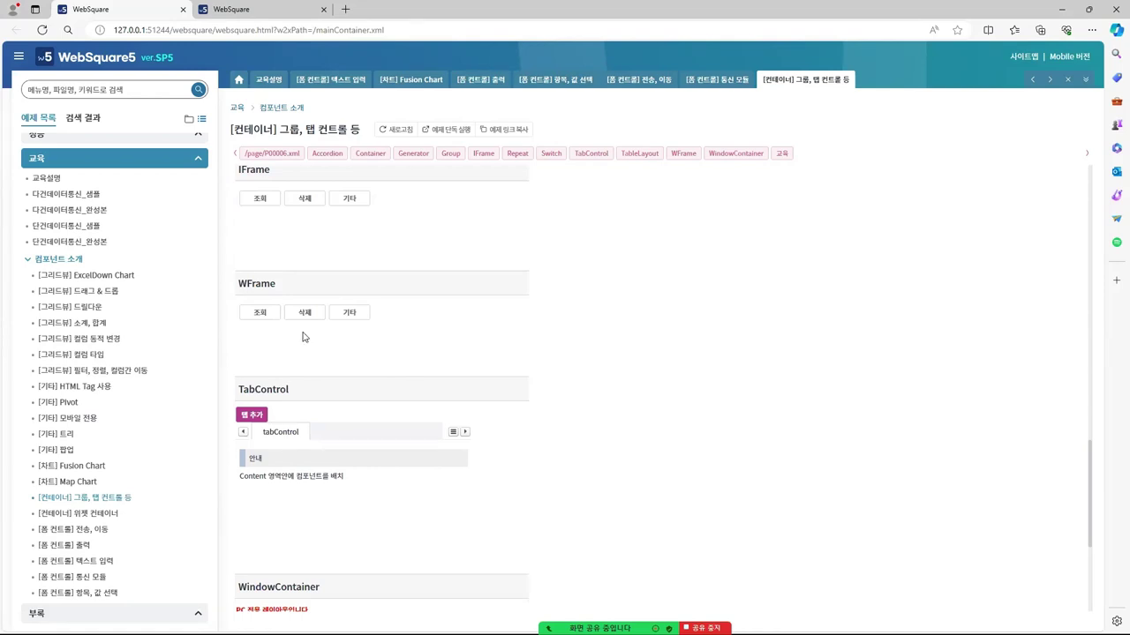
# Add tabs AddTab2, AddTab3 and AddTab4 to the sample TabControl, AddTab4 showing the bank-info form
pyautogui.scroll(-1, 454, 328)
pyautogui.scroll(-2, 275, 341)
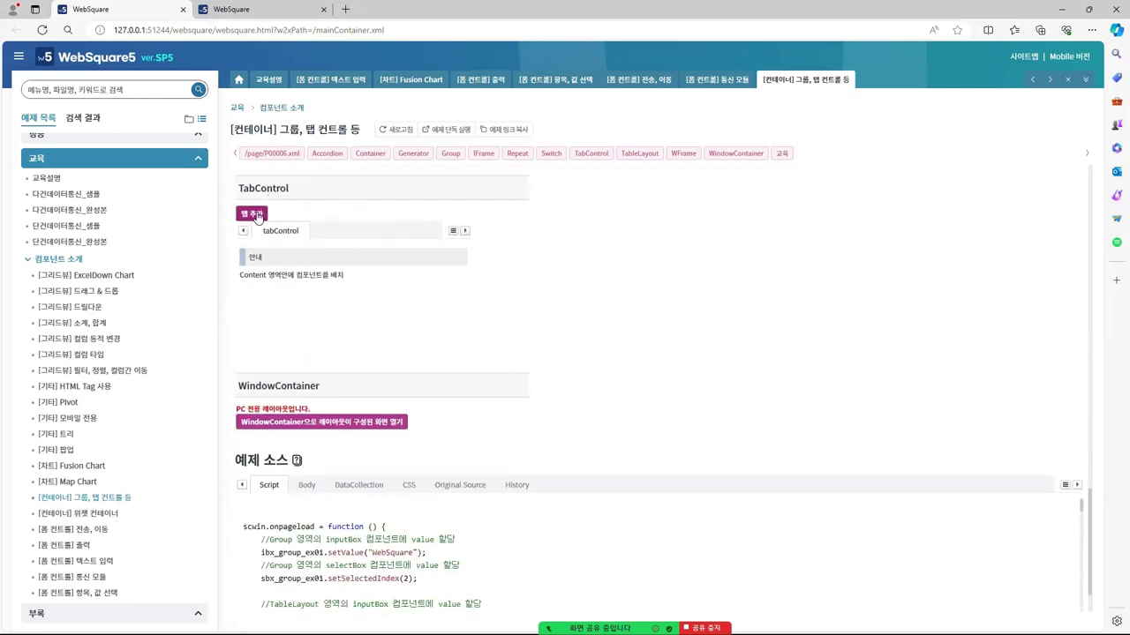
pyautogui.click(251, 214)
pyautogui.click(251, 214)
pyautogui.click(259, 215)
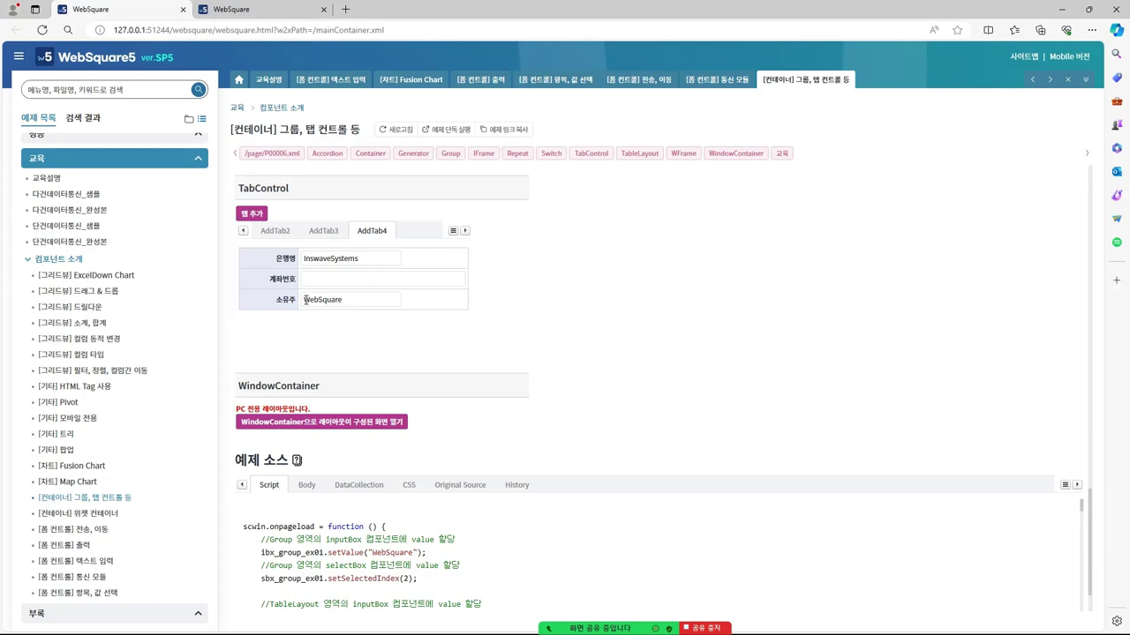
# Insert a 500×200 TabControl into edu01.xml right after the Insert Text label
pyautogui.hotkey('alt', 'Tab')
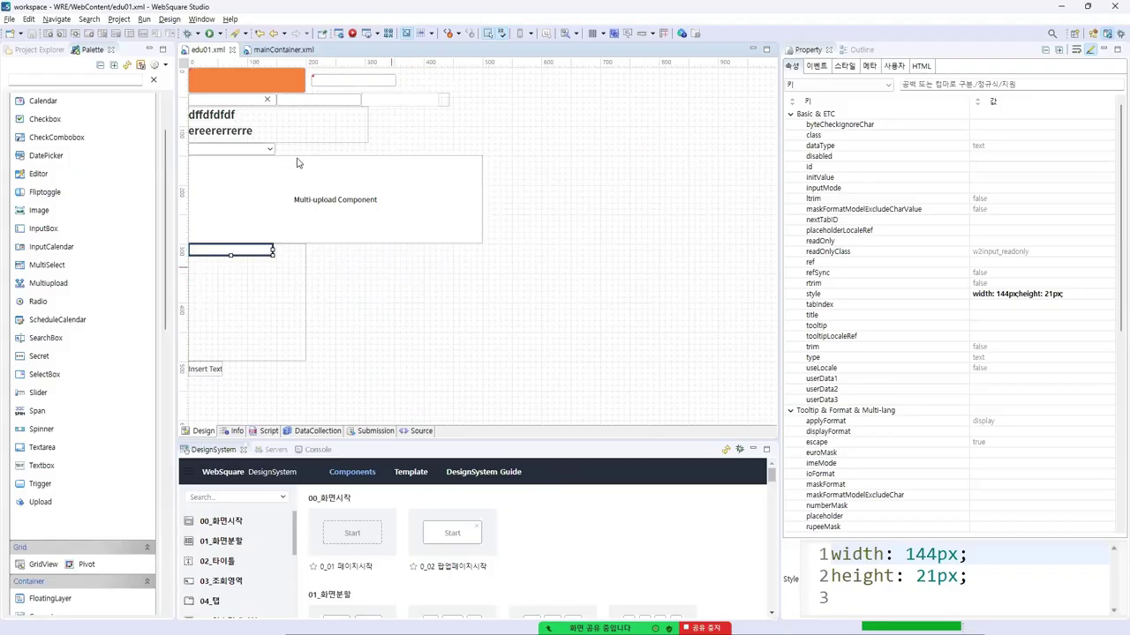
pyautogui.scroll(-3, 68, 403)
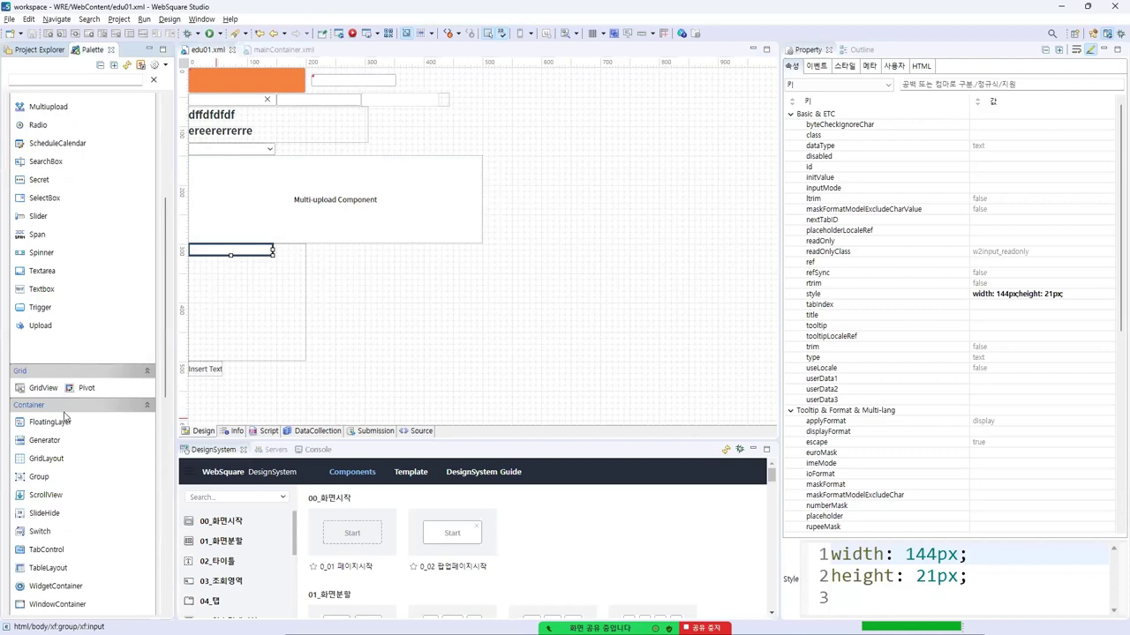
pyautogui.scroll(-2, 64, 416)
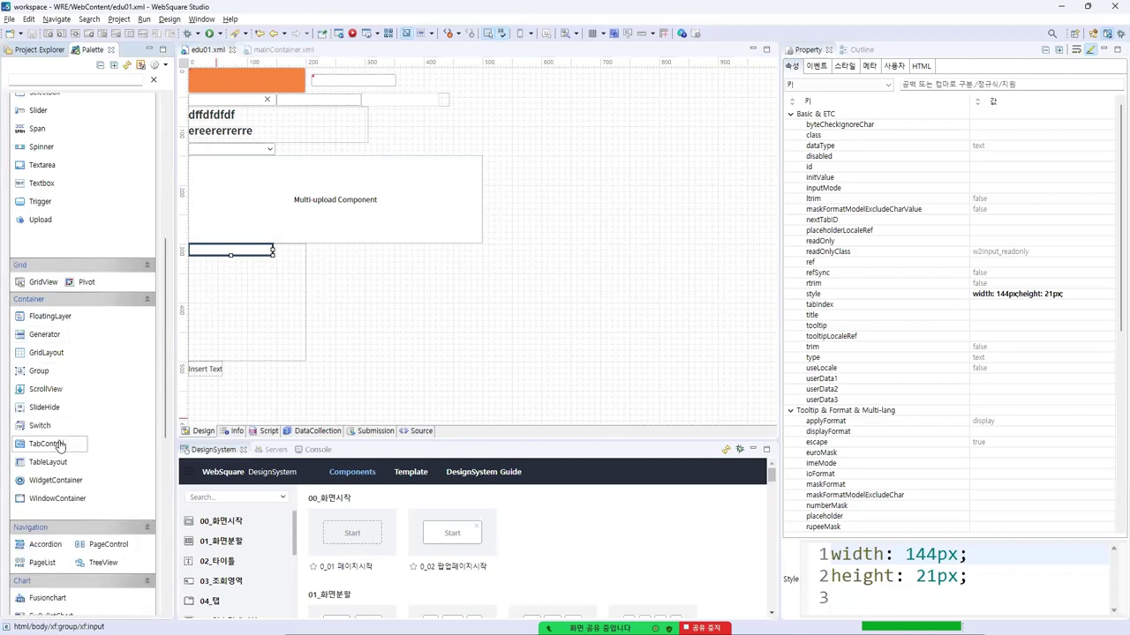
pyautogui.doubleClick(59, 445)
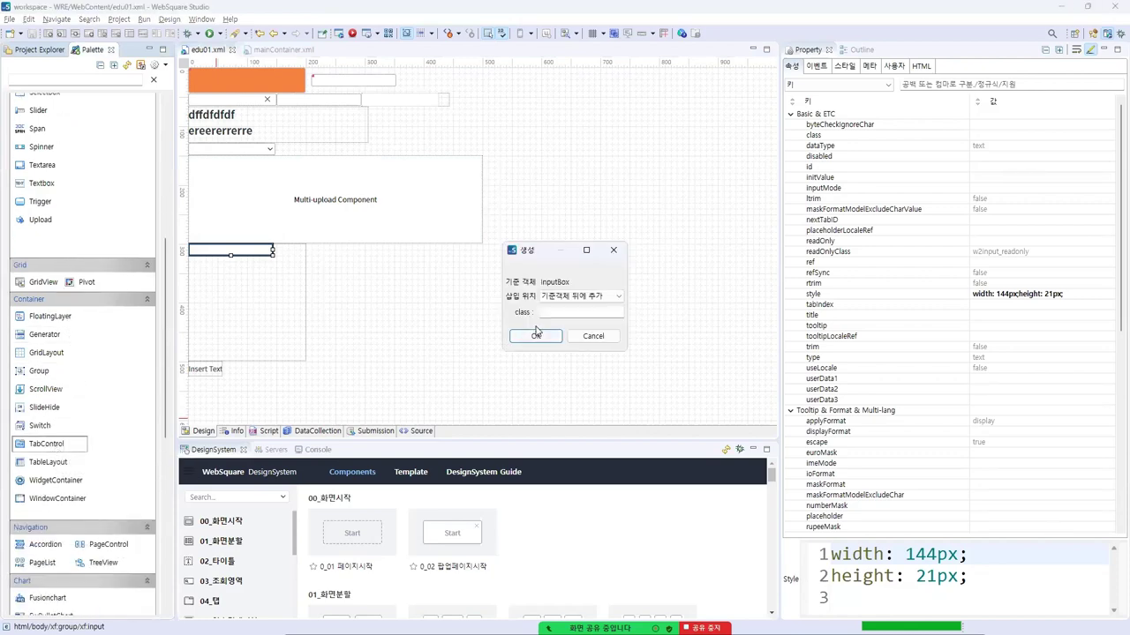
pyautogui.click(588, 297)
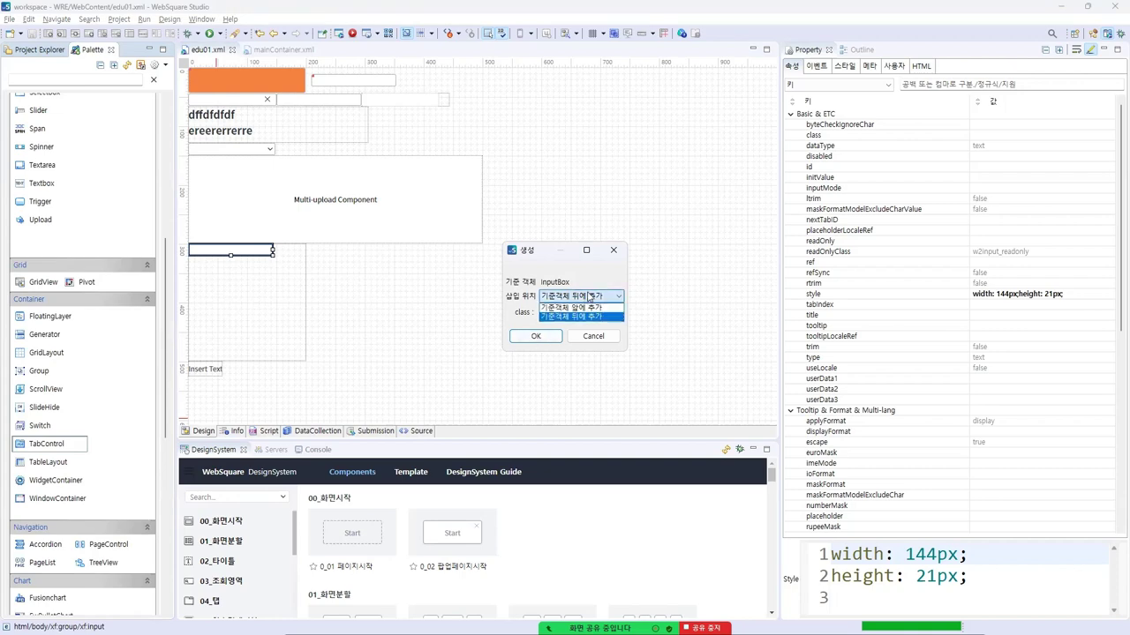
pyautogui.click(589, 298)
pyautogui.click(613, 250)
pyautogui.click(295, 359)
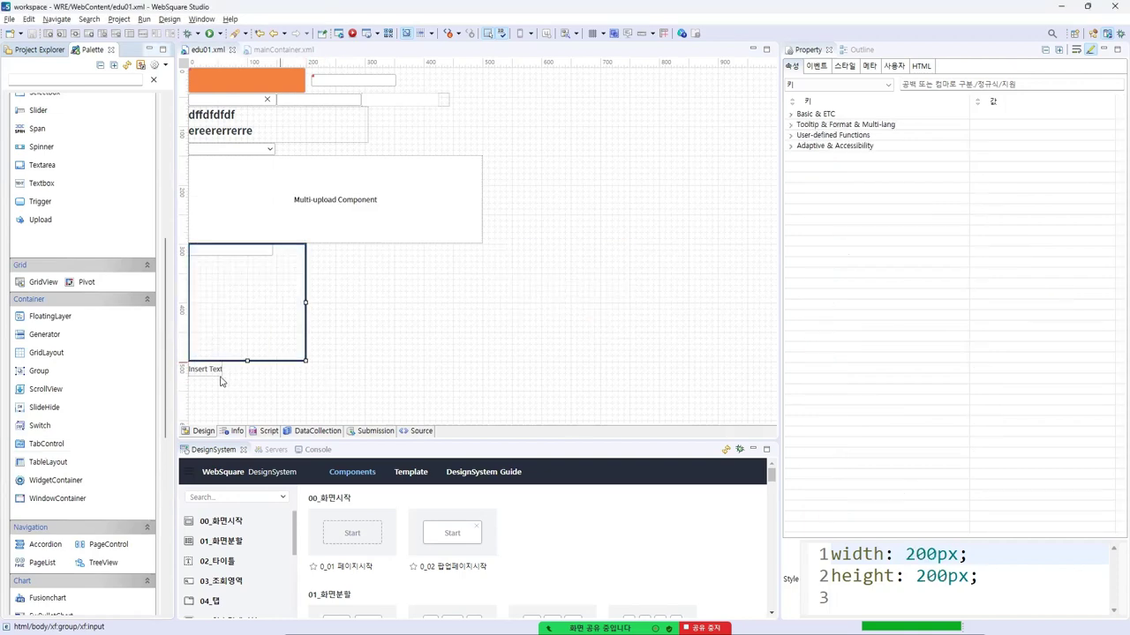
pyautogui.click(216, 371)
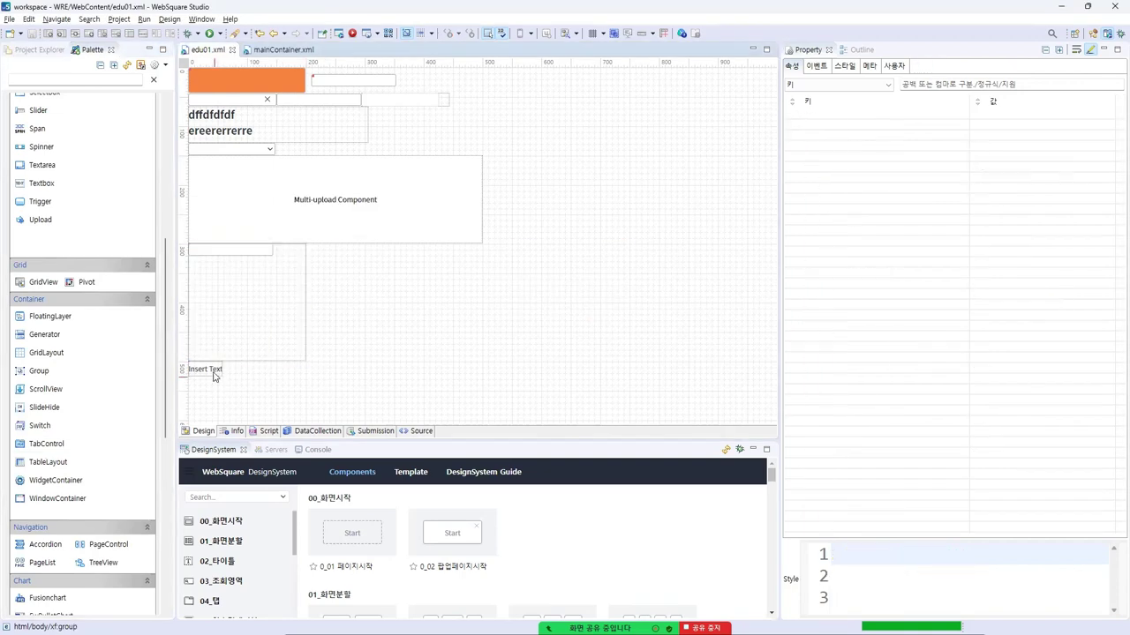
pyautogui.doubleClick(49, 445)
pyautogui.click(540, 335)
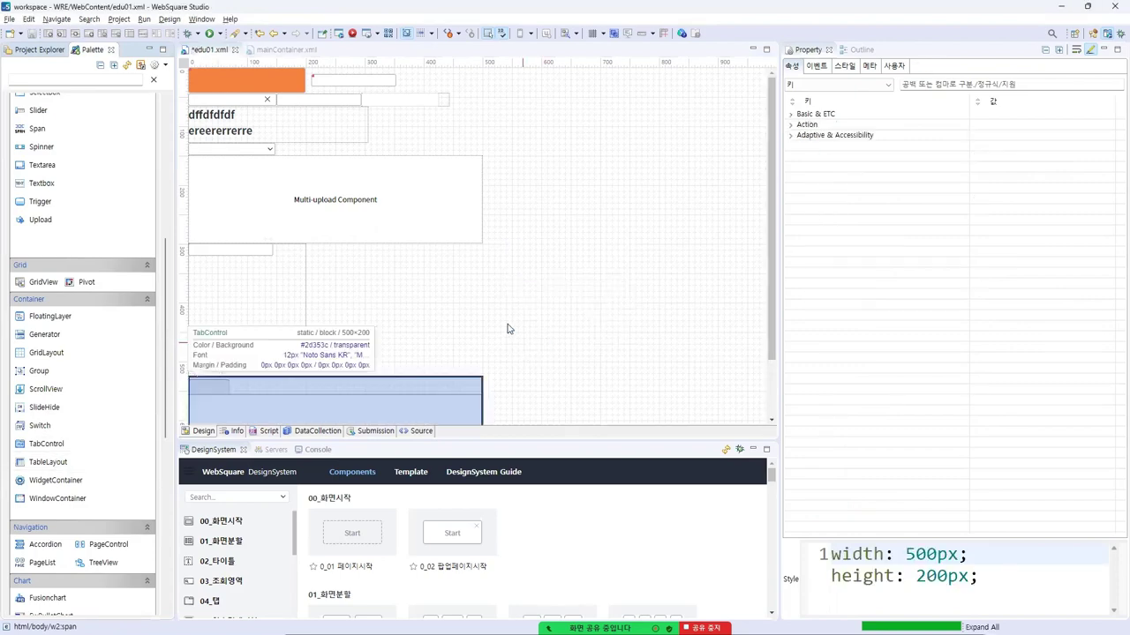
pyautogui.scroll(-3, 507, 329)
# Inspect the frameMode options of the TabControl's content2 area without changing them
pyautogui.click(275, 383)
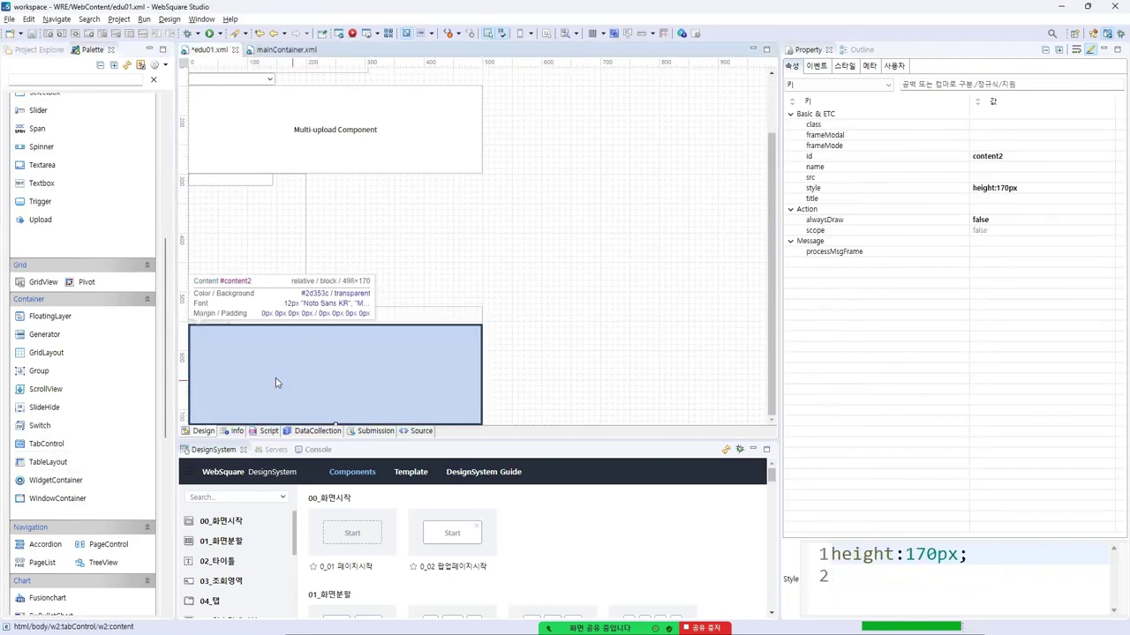
pyautogui.click(1068, 143)
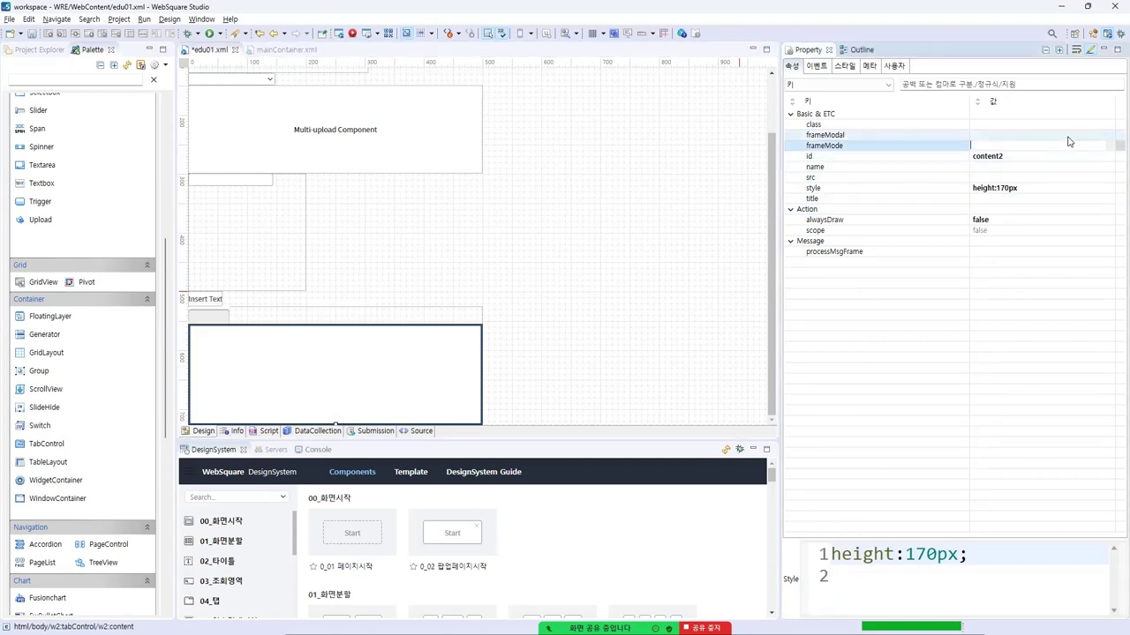
pyautogui.click(1113, 147)
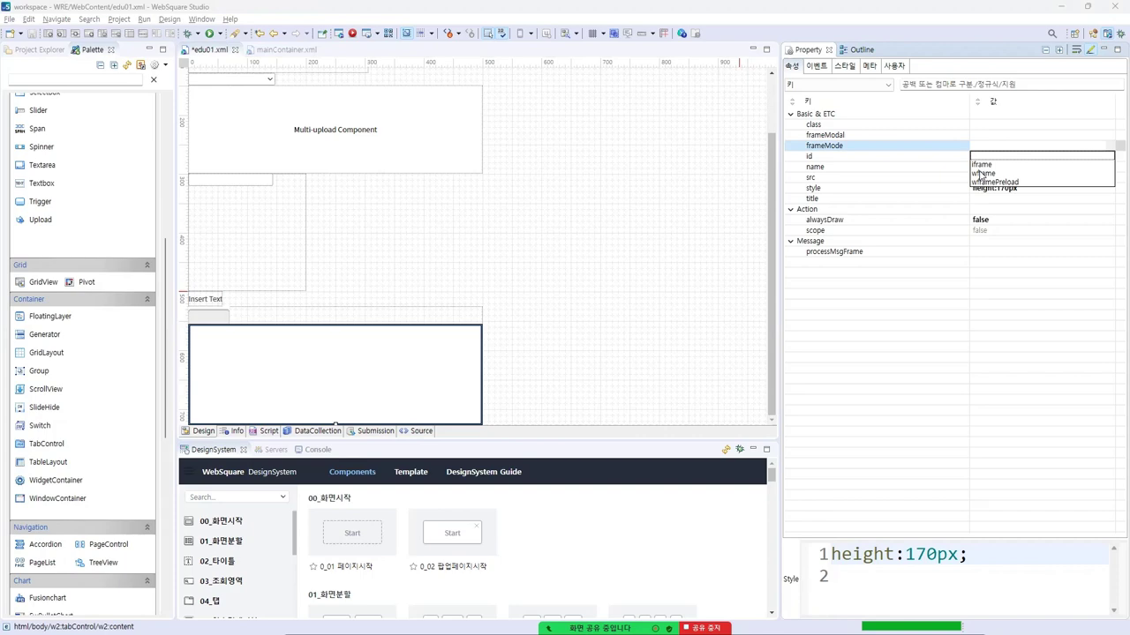
pyautogui.click(949, 153)
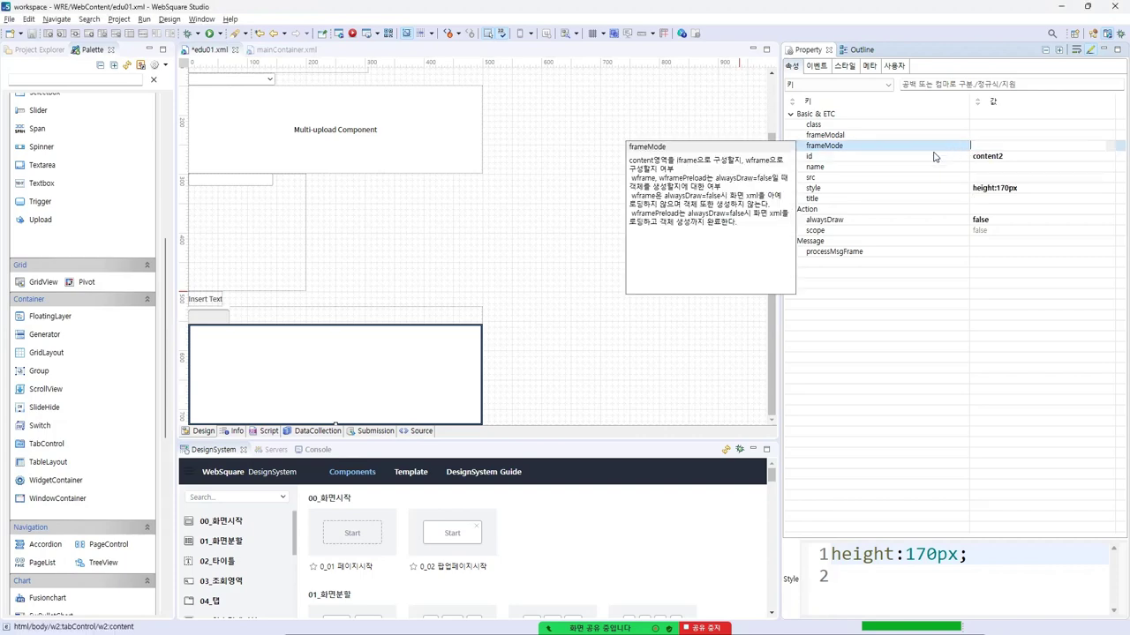
pyautogui.click(860, 148)
# Review the TabControl sample's AddTab4 tab in the browser, then return to WebSquare Studio
pyautogui.hotkey('alt', 'Tab')
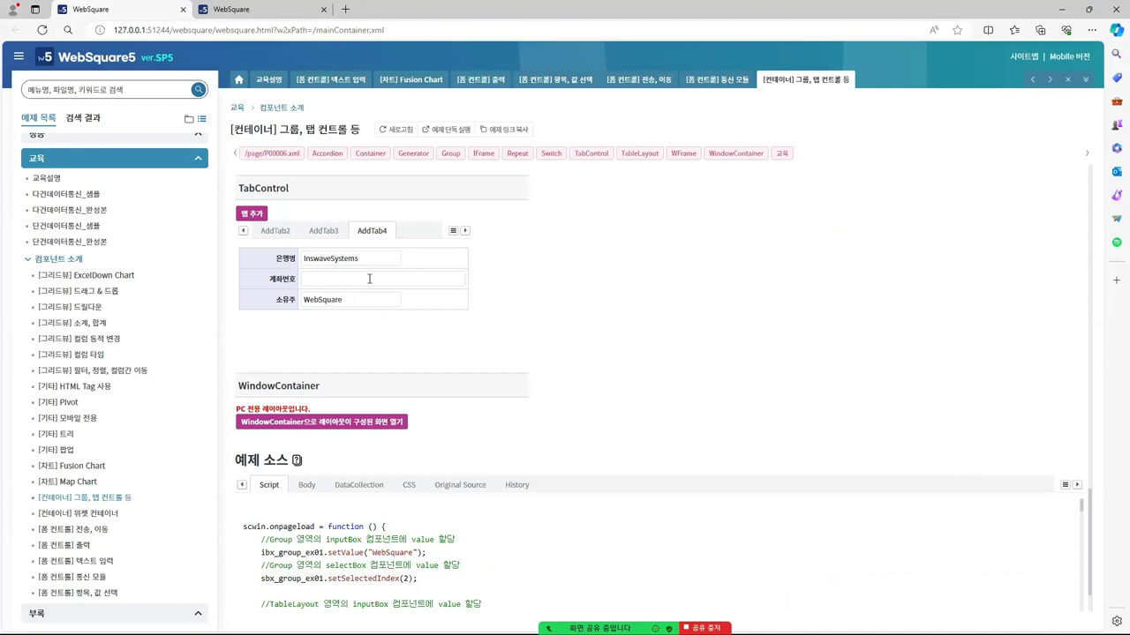
pyautogui.scroll(2, 369, 279)
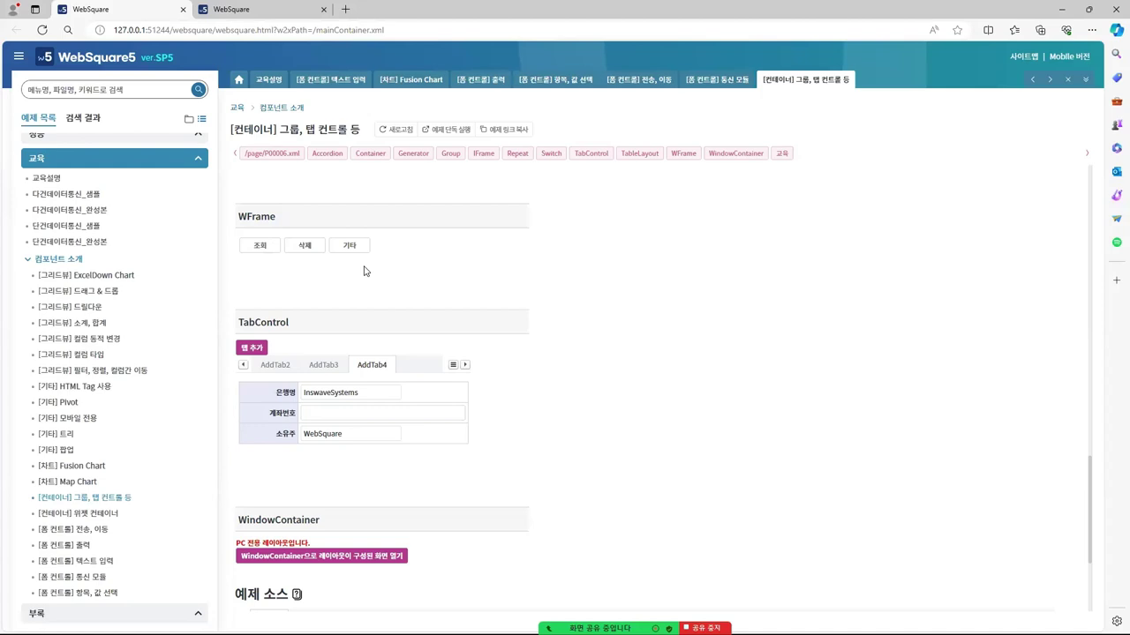
pyautogui.scroll(-2, 406, 303)
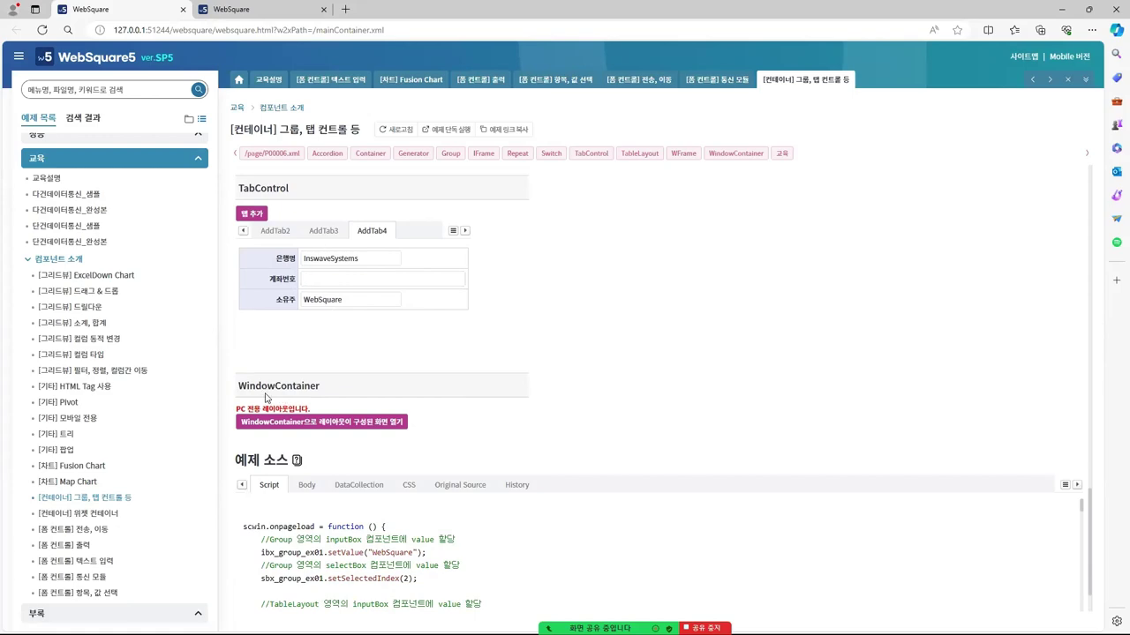
pyautogui.hotkey('alt', 'Tab')
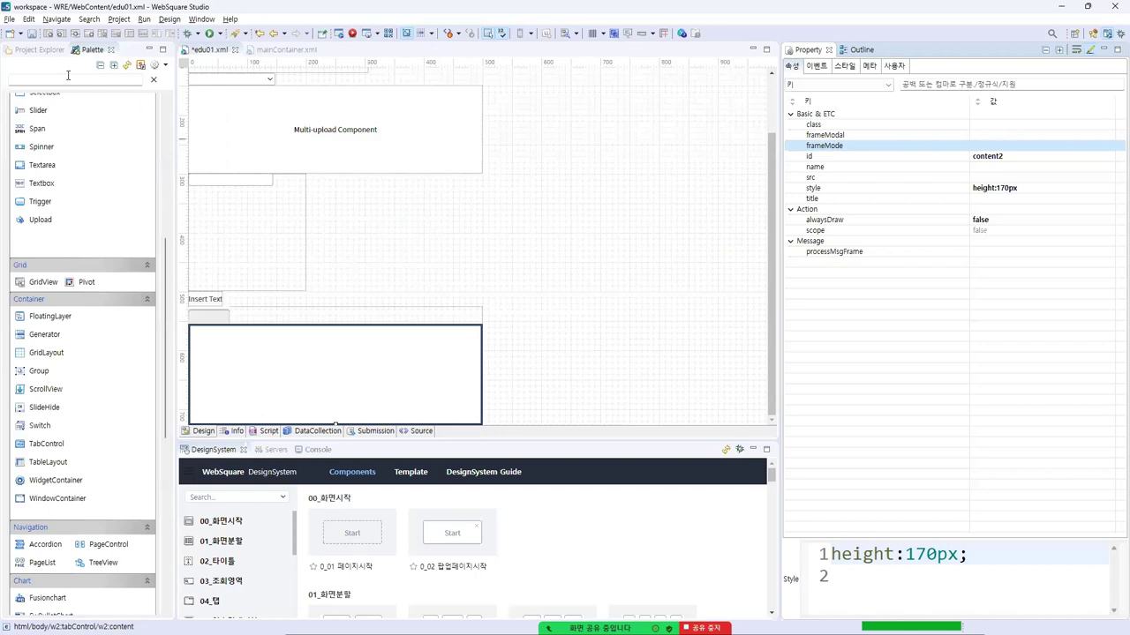
# Add a 500×300 WindowContainer as Body's last child, then open the browser's WindowContainer example
pyautogui.write('mdl')
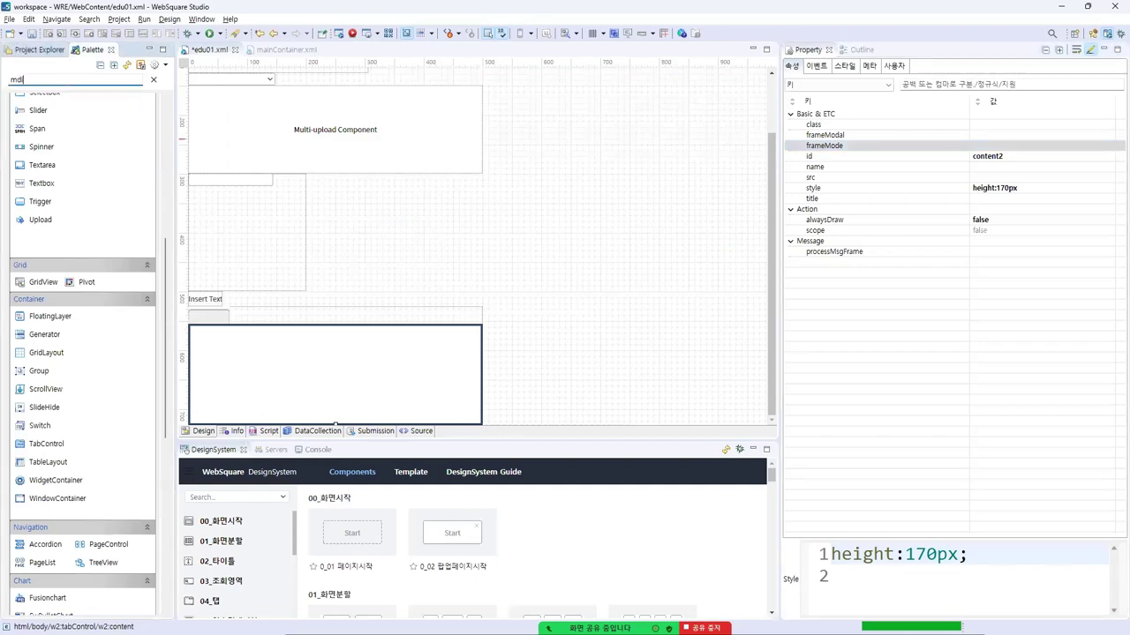
pyautogui.doubleClick(64, 137)
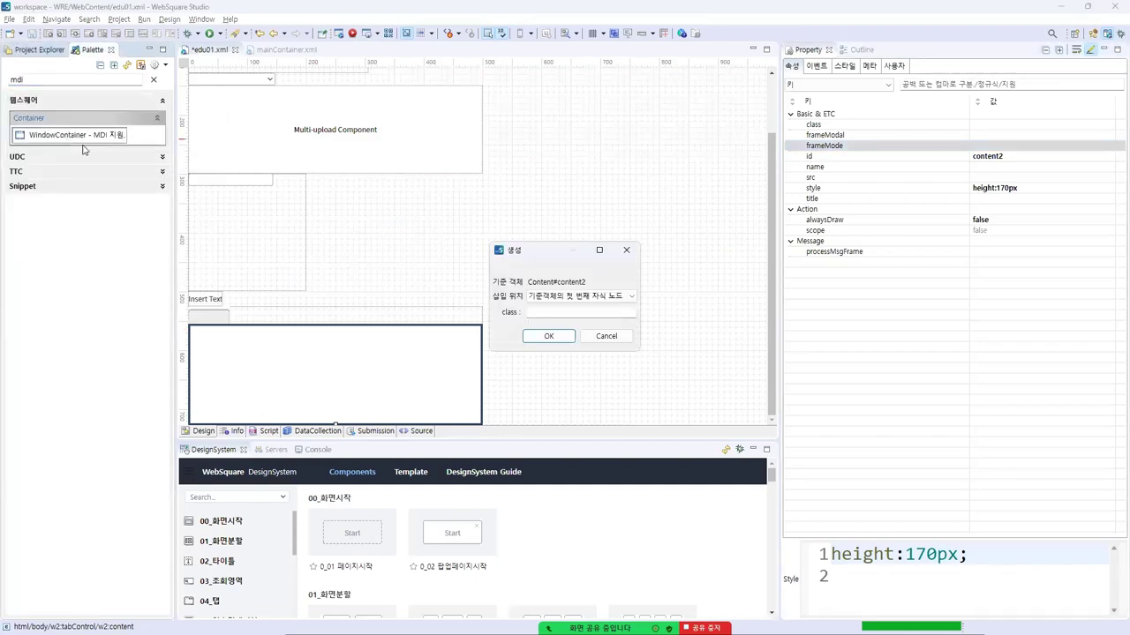
pyautogui.click(631, 296)
pyautogui.click(580, 325)
pyautogui.click(548, 336)
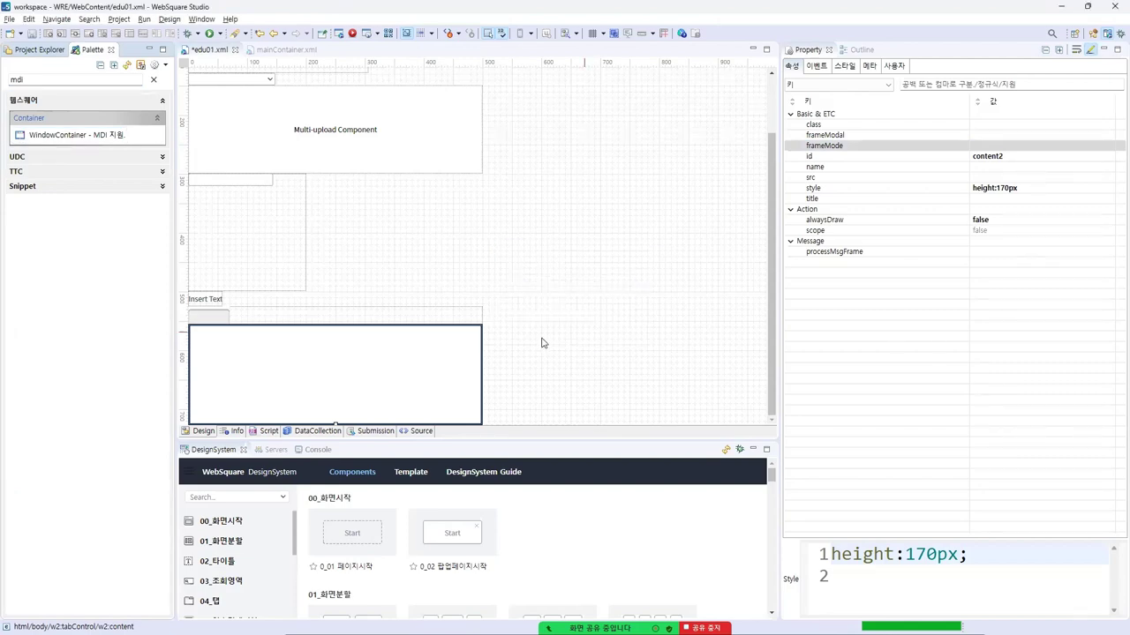
pyautogui.doubleClick(85, 137)
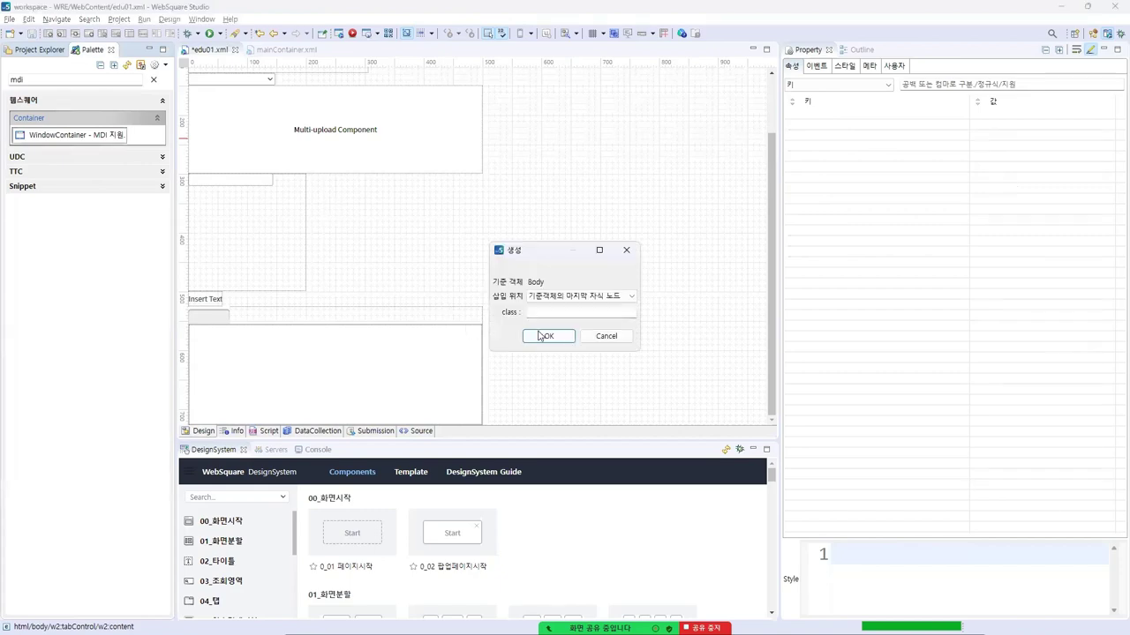
pyautogui.click(555, 335)
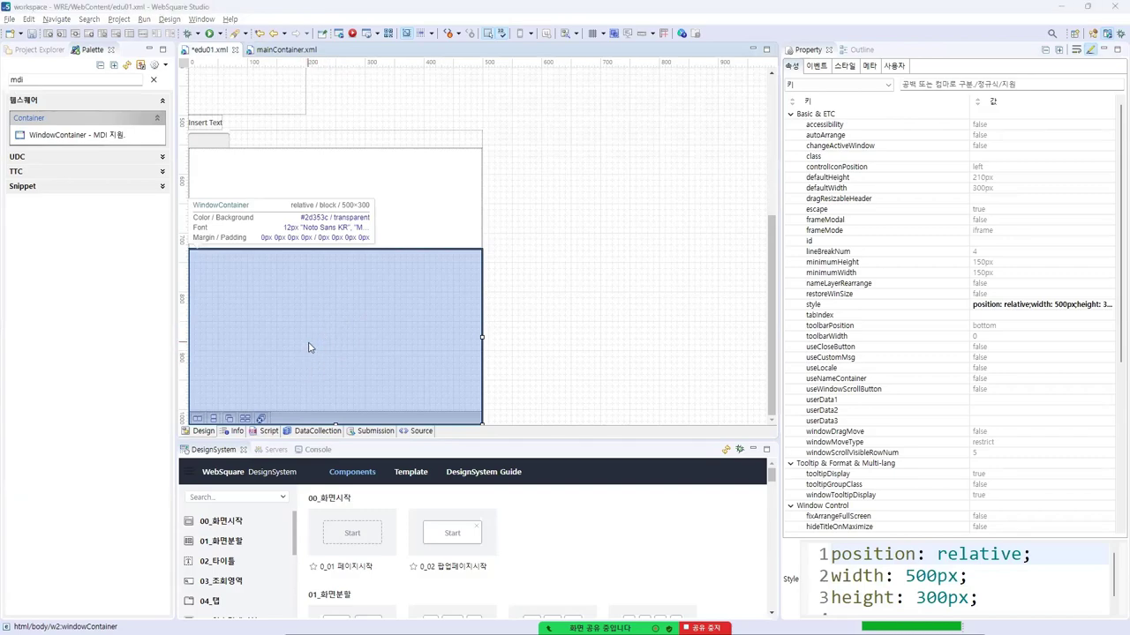
pyautogui.hotkey('alt', 'Tab')
pyautogui.click(360, 423)
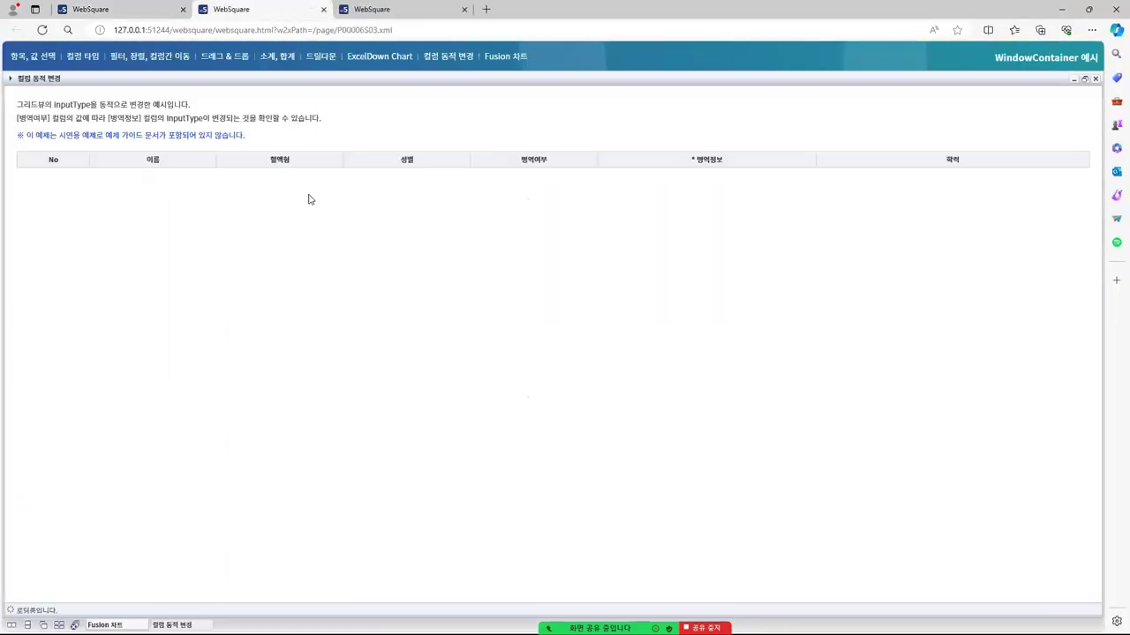